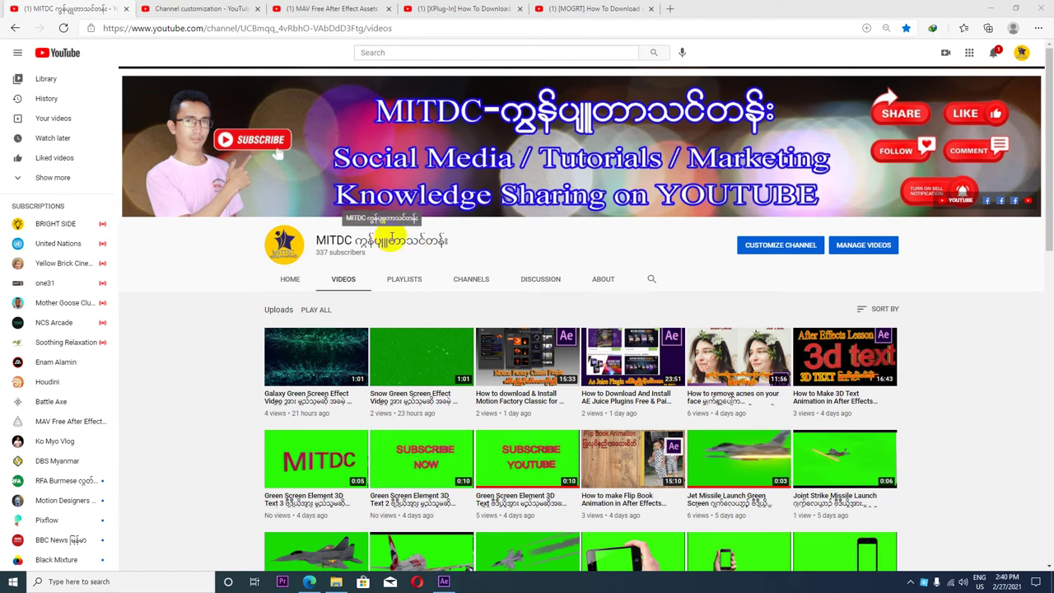
Scroll through the channel's green-screen uploads on the Videos tab, then minimize the browser
{"action": "scroll", "coordinate": [458, 264], "scroll_direction": "down", "scroll_amount": 2}
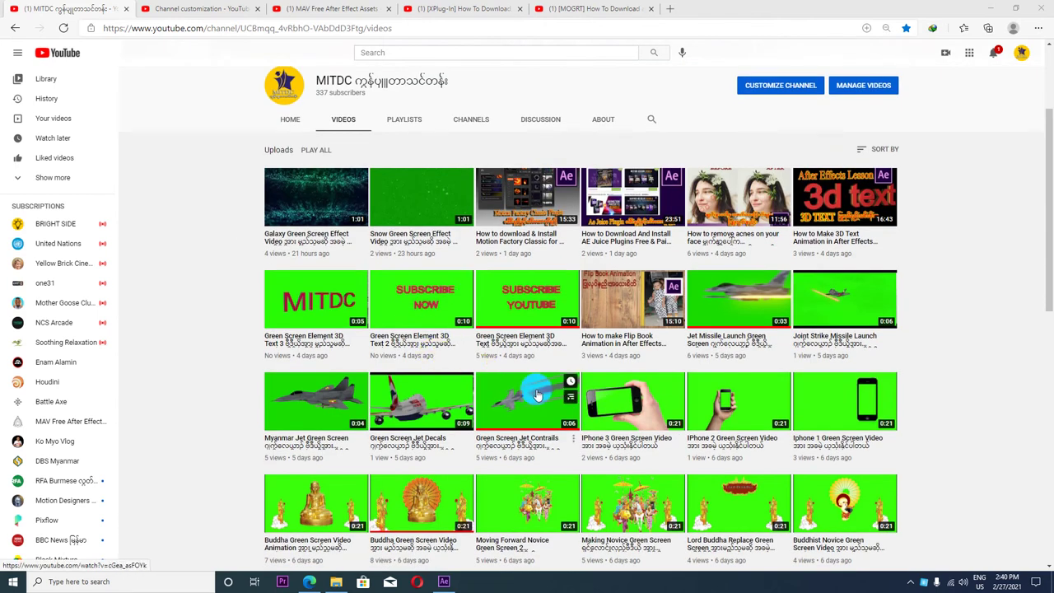
{"action": "scroll", "coordinate": [539, 393], "scroll_direction": "down", "scroll_amount": 1}
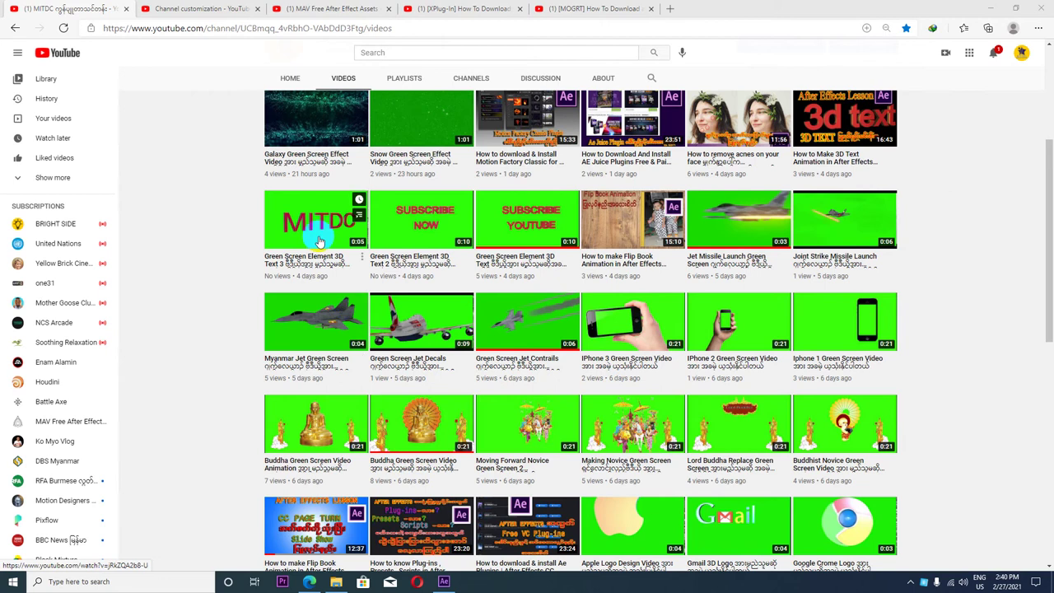
{"action": "scroll", "coordinate": [383, 272], "scroll_direction": "up", "scroll_amount": 1}
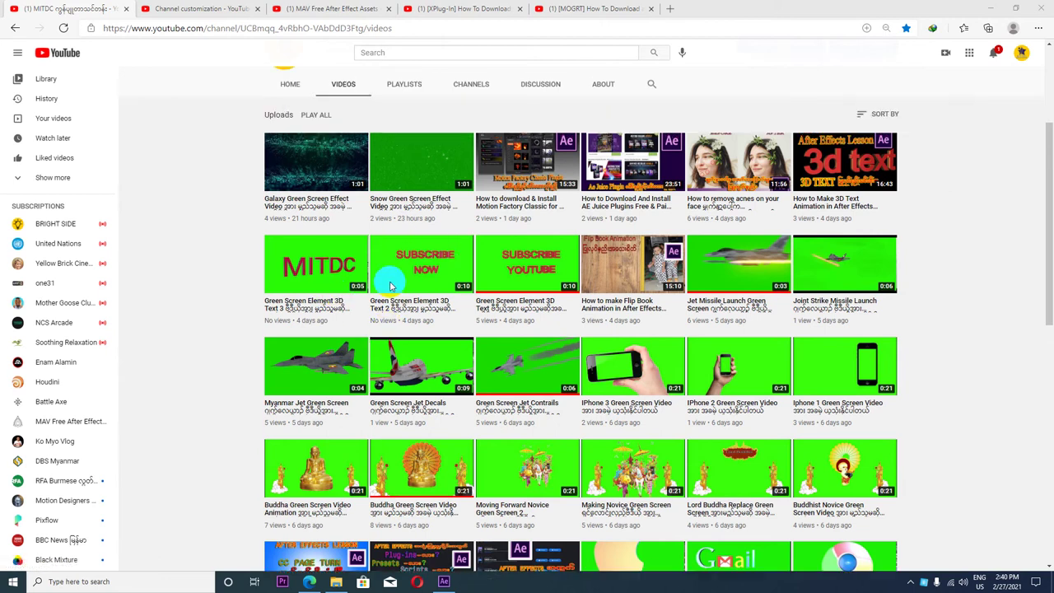
{"action": "left_click", "coordinate": [416, 298]}
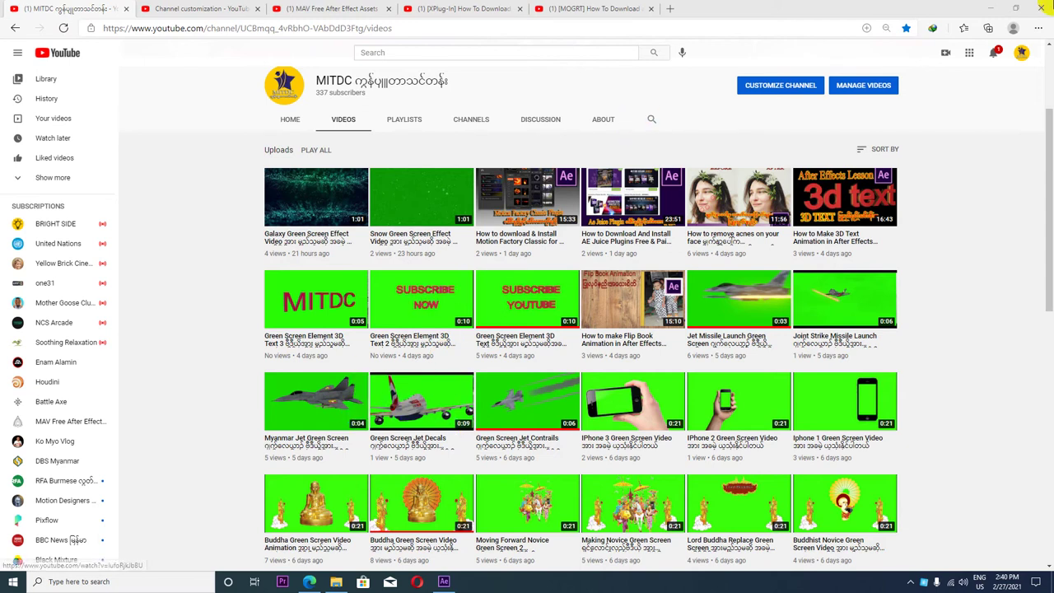
{"action": "scroll", "coordinate": [358, 261], "scroll_direction": "up", "scroll_amount": 2}
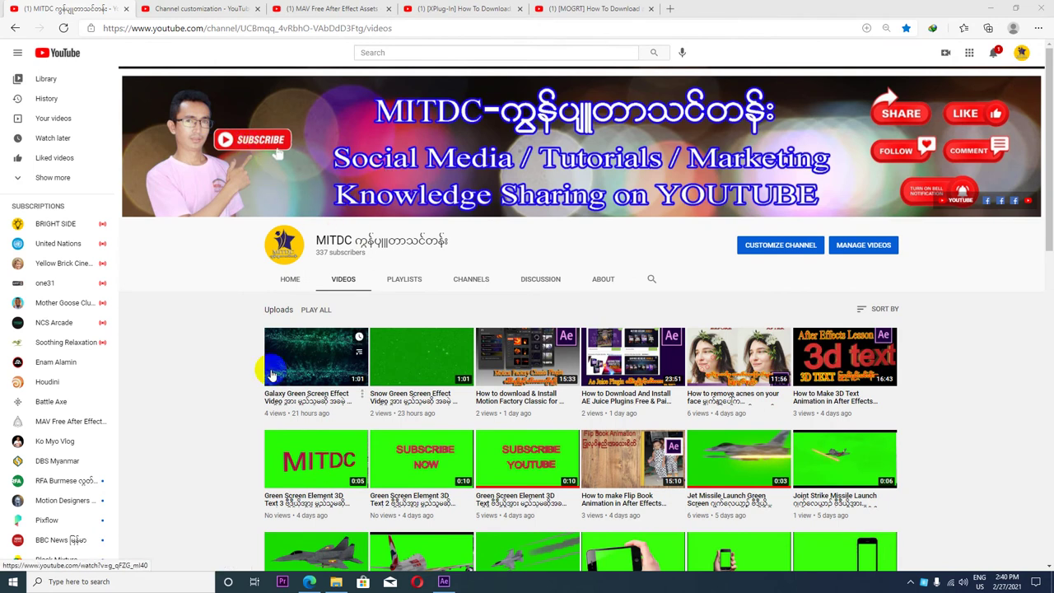
{"action": "left_click", "coordinate": [991, 8]}
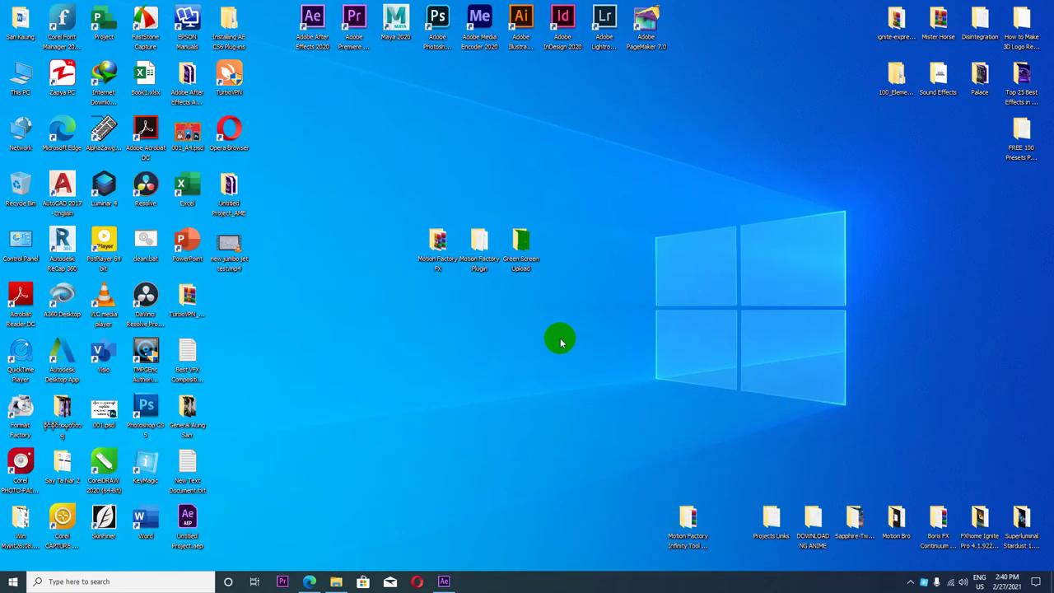
Switch to After Effects and preview the Comp 1 gunshot from its first frame
{"action": "left_click", "coordinate": [444, 582]}
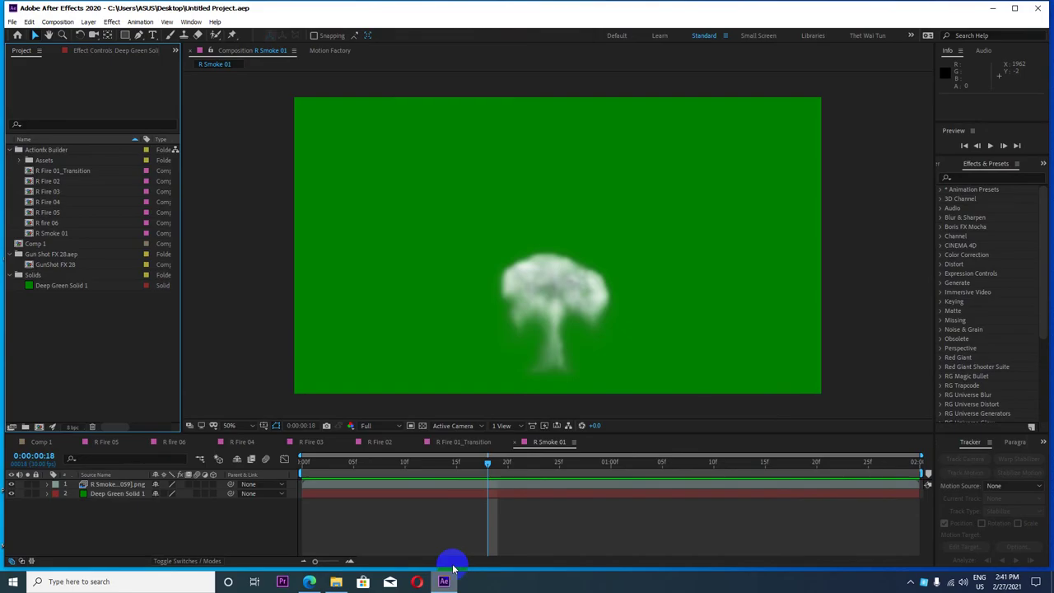
{"action": "left_click", "coordinate": [490, 352]}
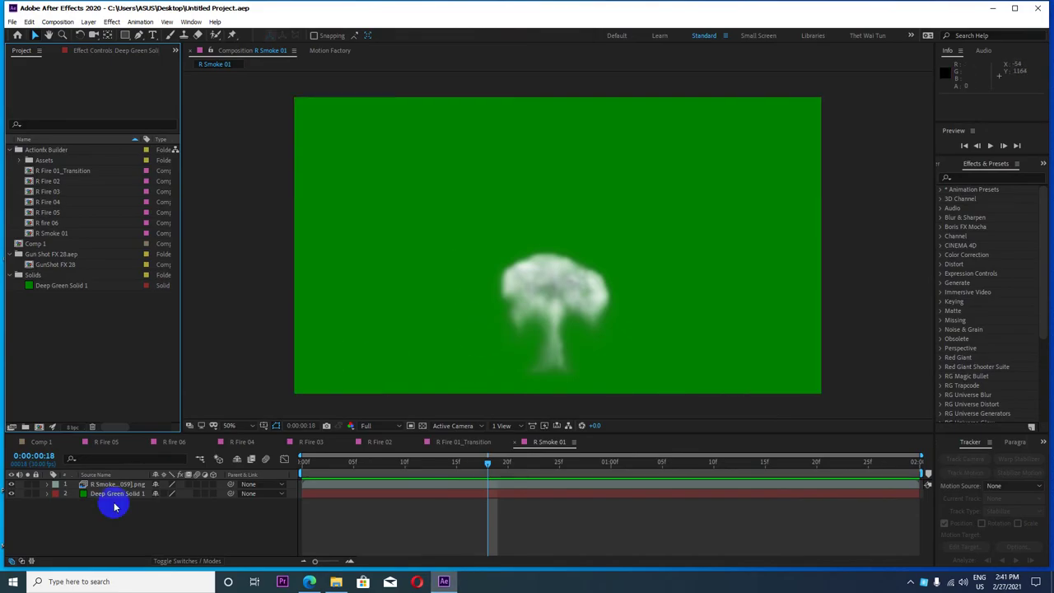
{"action": "left_click", "coordinate": [48, 442]}
{"action": "left_click", "coordinate": [481, 321]}
{"action": "left_click_drag", "start_coordinate": [429, 463], "coordinate": [341, 475]}
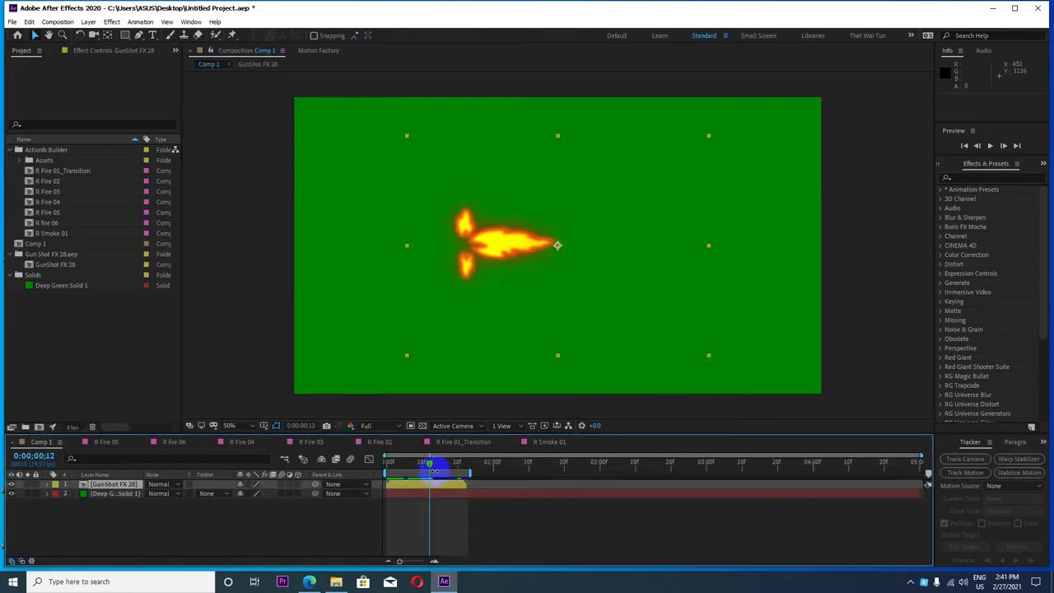
{"action": "key", "text": "space"}
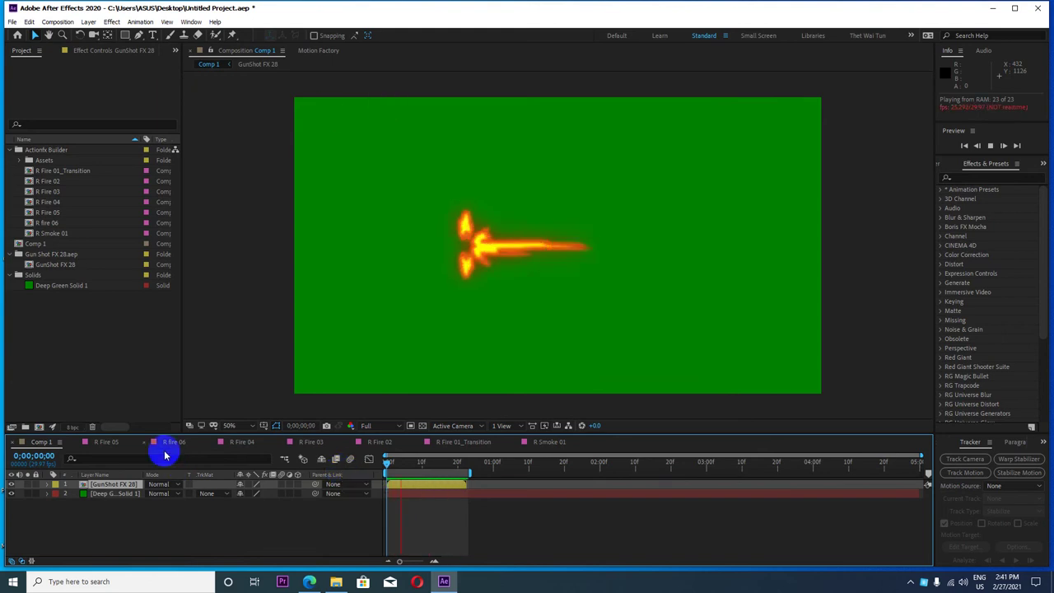
Hide and then restore Deep Green Solid 1 to compare the gunshot with and without green
{"action": "left_click", "coordinate": [96, 498]}
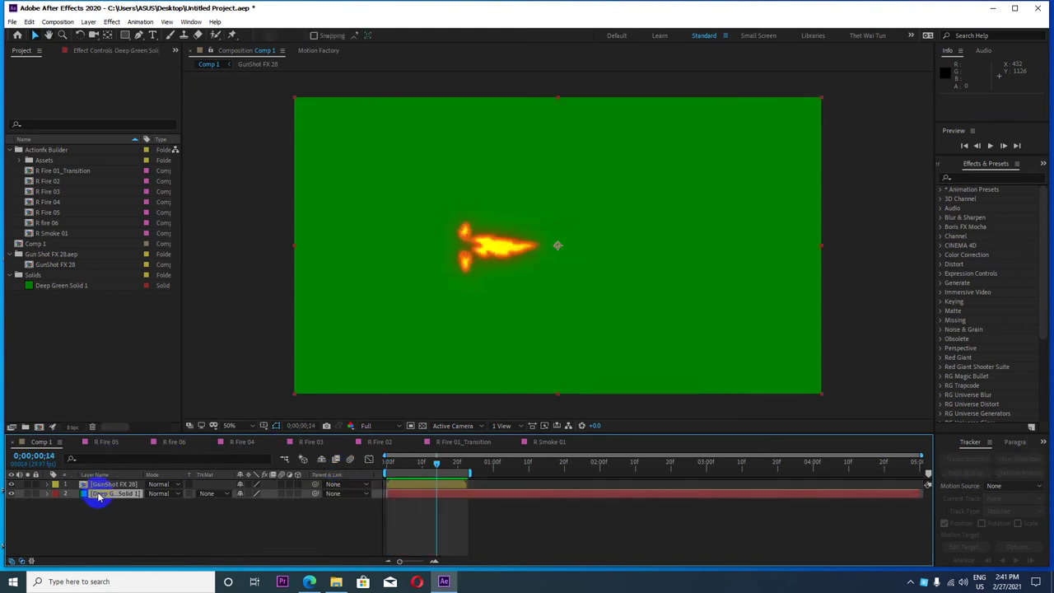
{"action": "left_click", "coordinate": [11, 493]}
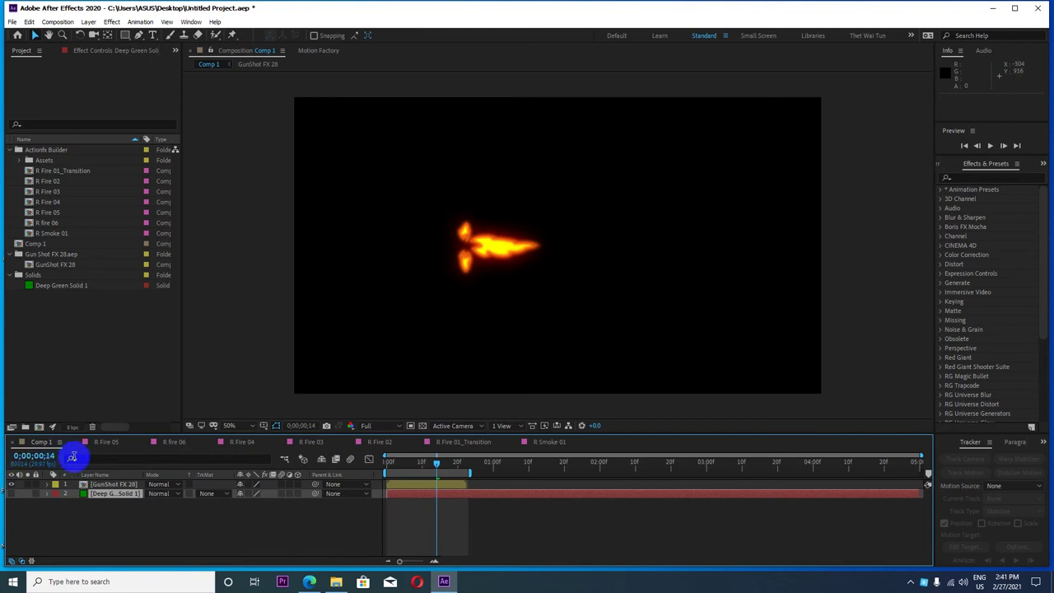
{"action": "left_click", "coordinate": [12, 493]}
Preview R Fire 05 and delete its R fire 06 layer
{"action": "left_click", "coordinate": [102, 442]}
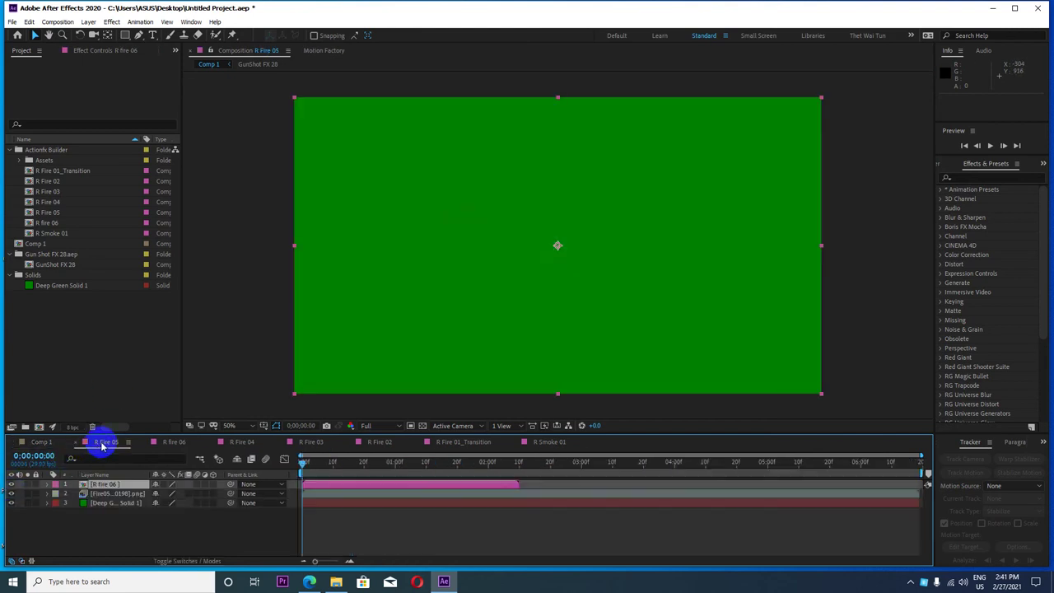
{"action": "key", "text": "space"}
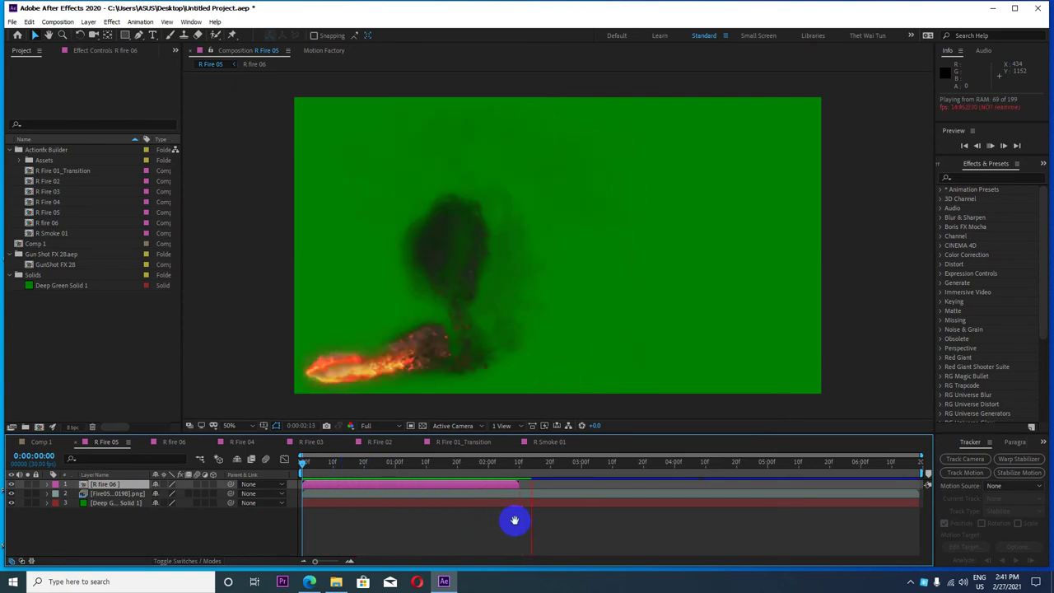
{"action": "key", "text": "space"}
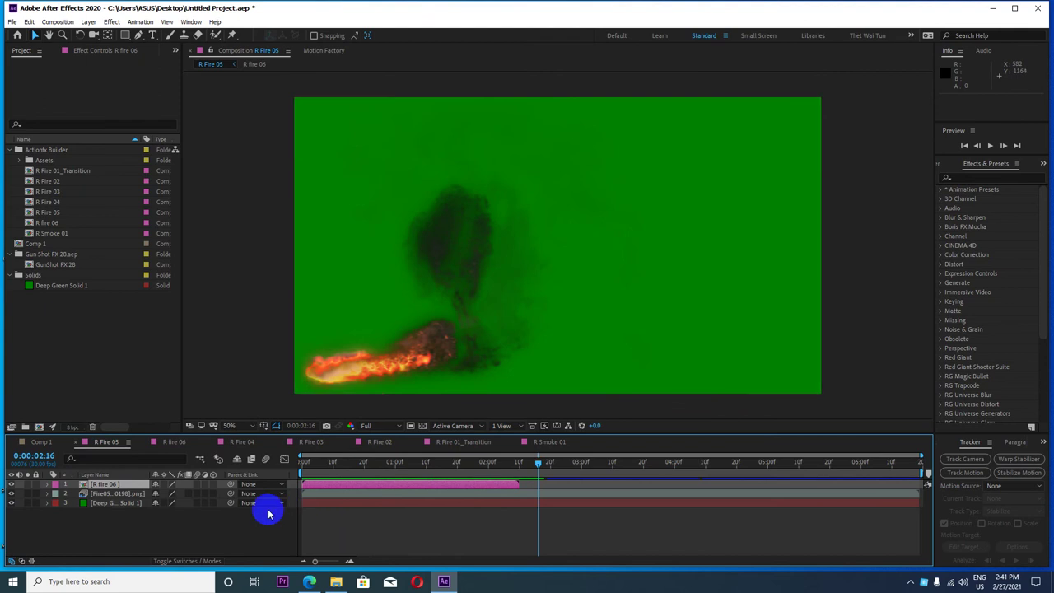
{"action": "left_click", "coordinate": [116, 486]}
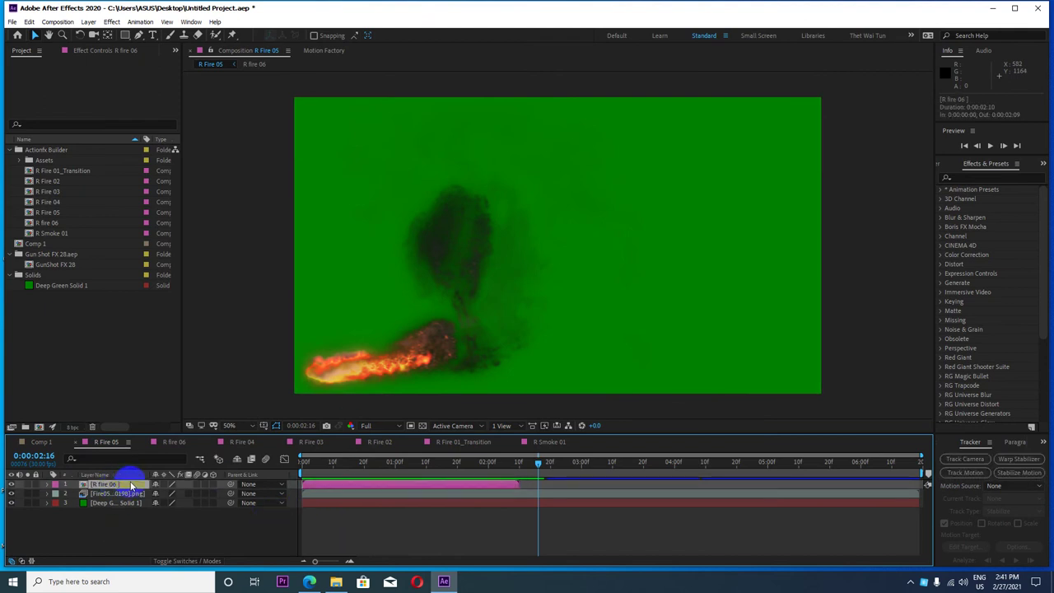
{"action": "mouse_move", "coordinate": [377, 463]}
{"action": "left_mouse_down"}
{"action": "mouse_move", "coordinate": [389, 468]}
{"action": "mouse_move", "coordinate": [374, 463]}
{"action": "left_mouse_up"}
{"action": "key", "text": "Delete"}
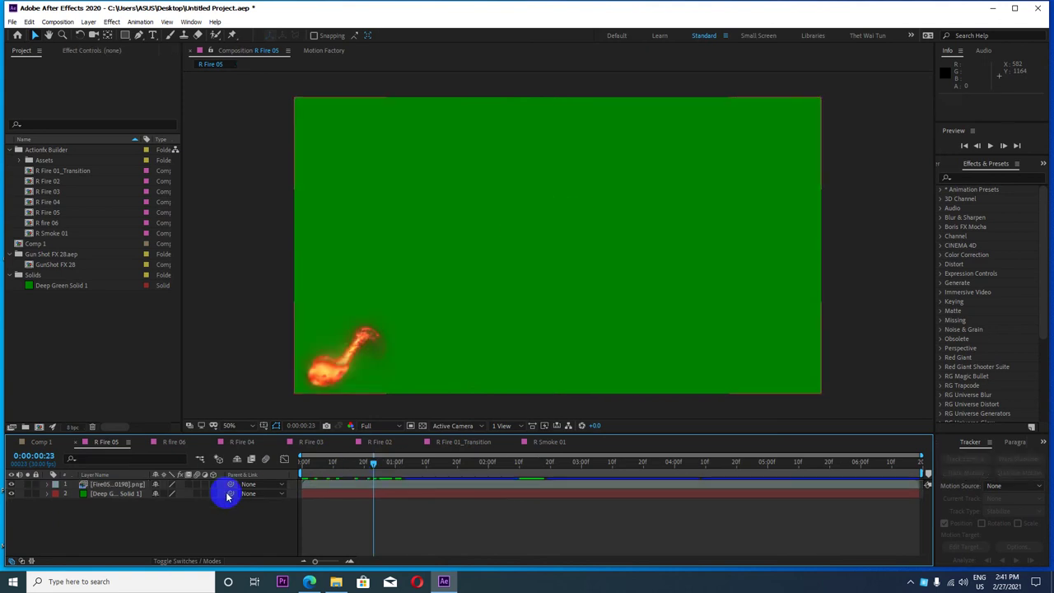
Recheck R Fire 05 from the first frame, hiding and restoring the green background
{"action": "left_click", "coordinate": [175, 442]}
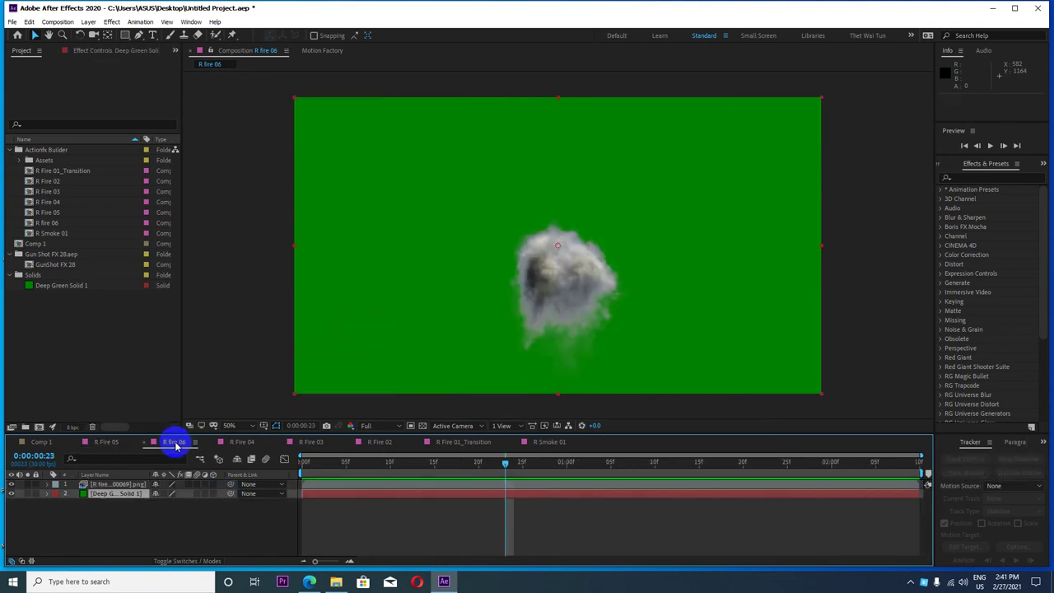
{"action": "left_click", "coordinate": [109, 442]}
{"action": "left_click_drag", "start_coordinate": [374, 468], "coordinate": [265, 470]}
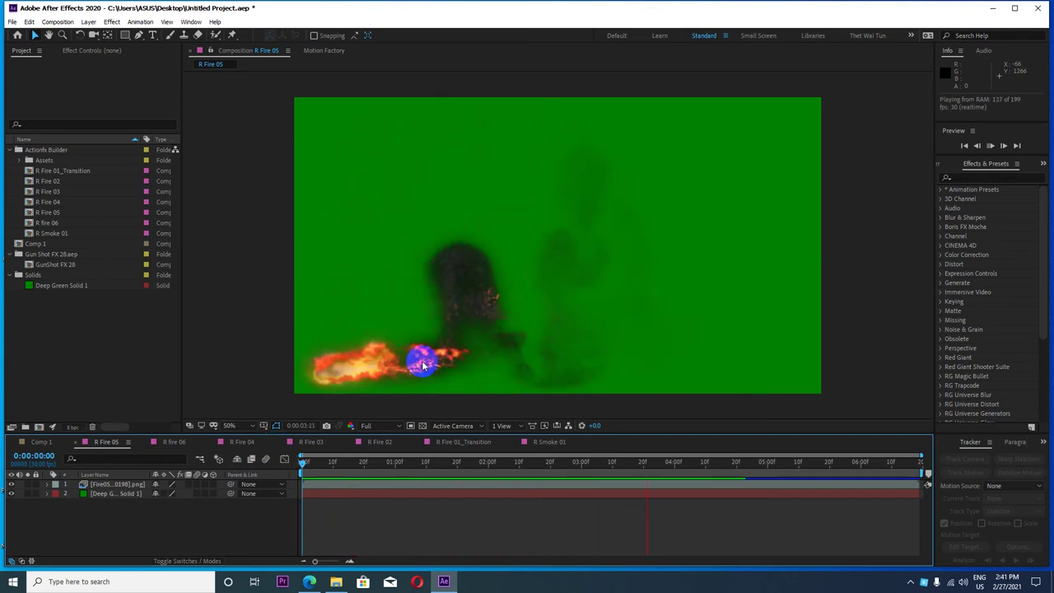
{"action": "key", "text": "space"}
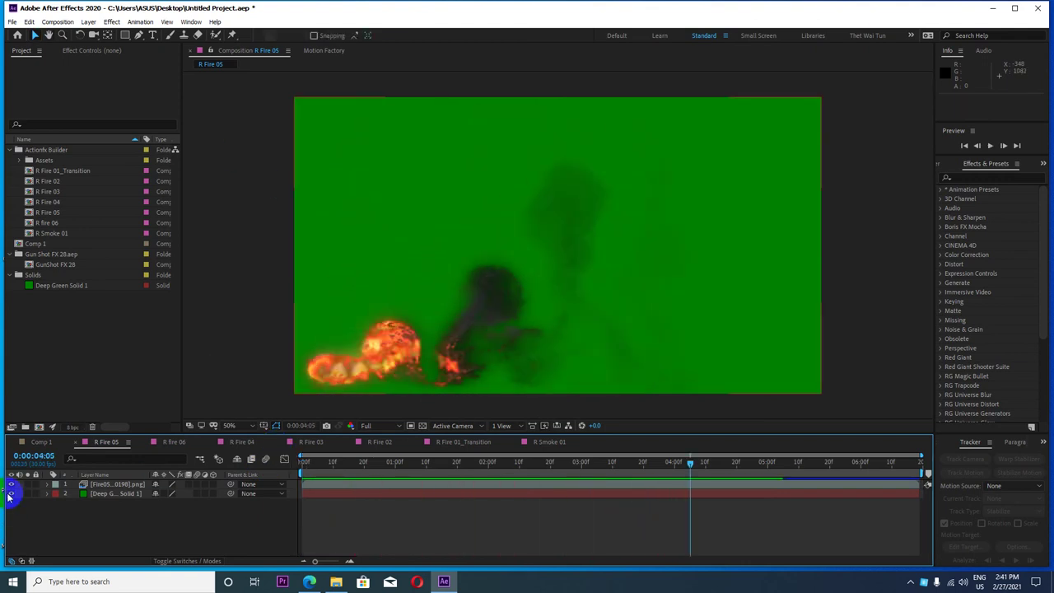
{"action": "left_click", "coordinate": [11, 493]}
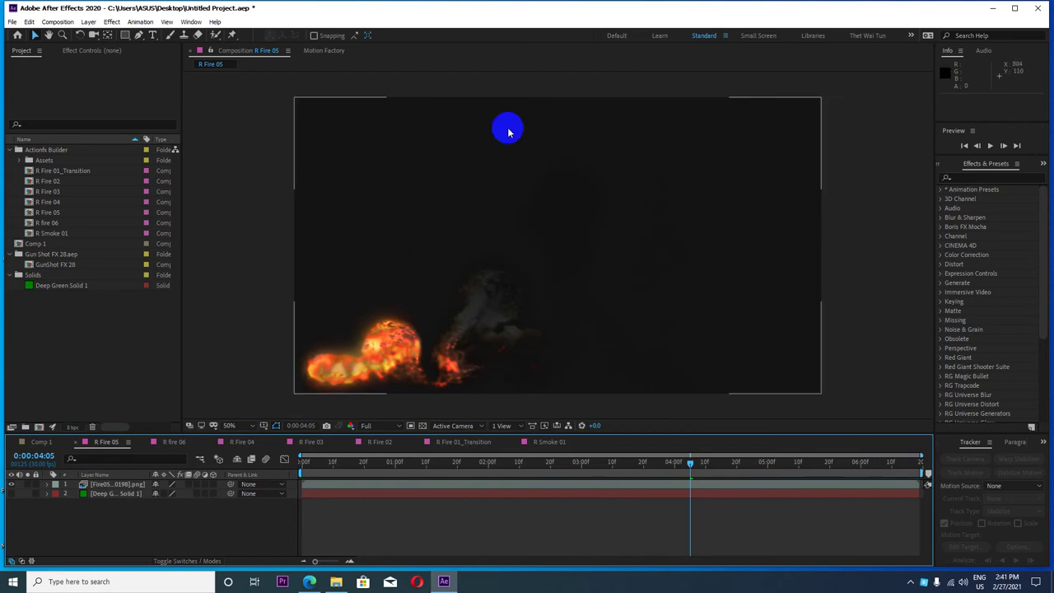
{"action": "left_click", "coordinate": [134, 454]}
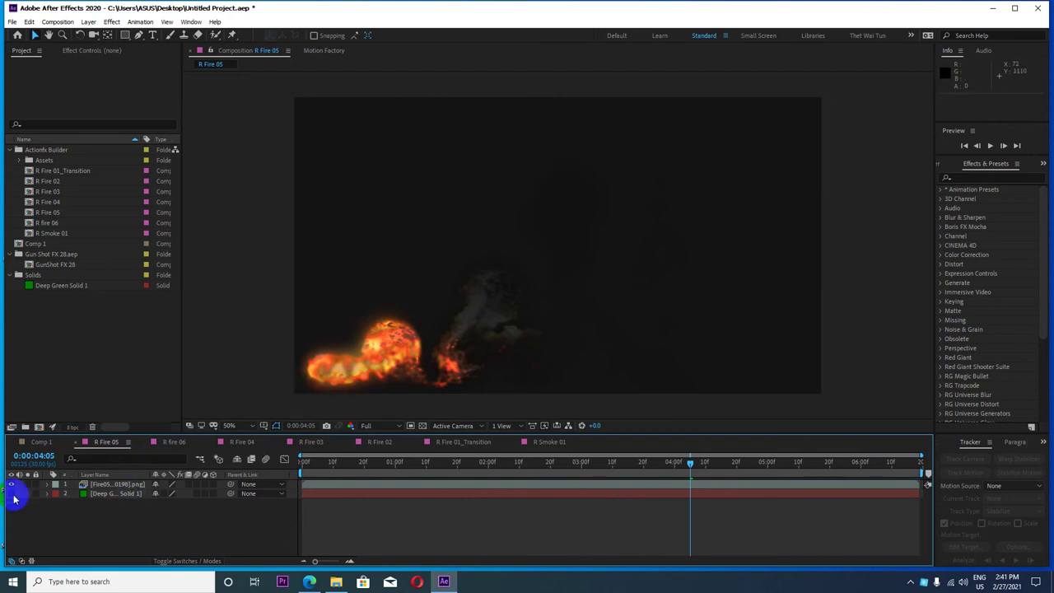
{"action": "left_click", "coordinate": [11, 493]}
Preview the R fire 06 smoke animation, then move on to R Fire 04
{"action": "left_click", "coordinate": [173, 443]}
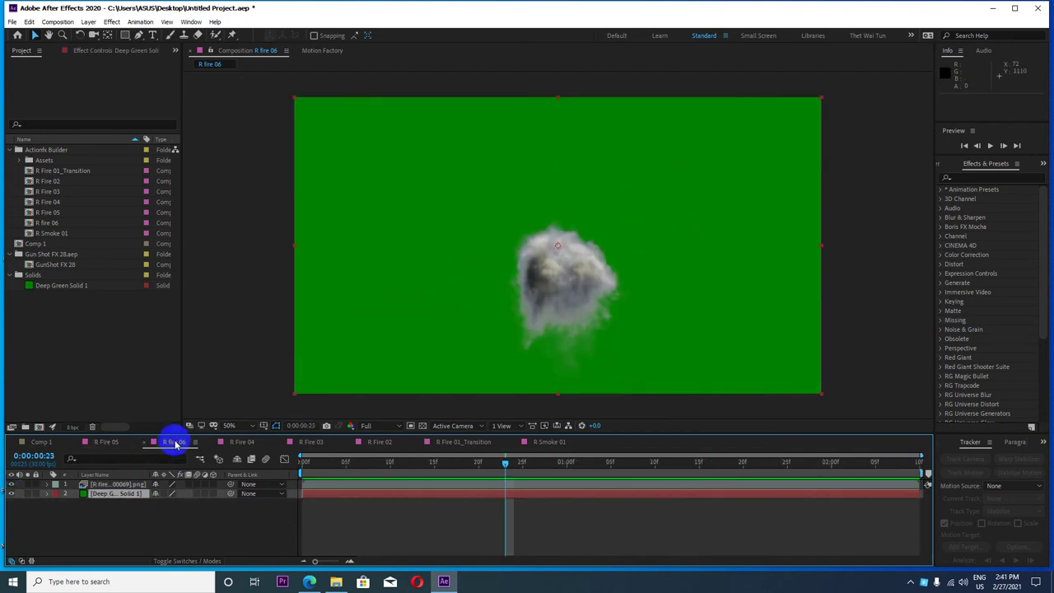
{"action": "left_click_drag", "start_coordinate": [505, 463], "coordinate": [200, 486]}
{"action": "key", "text": "space"}
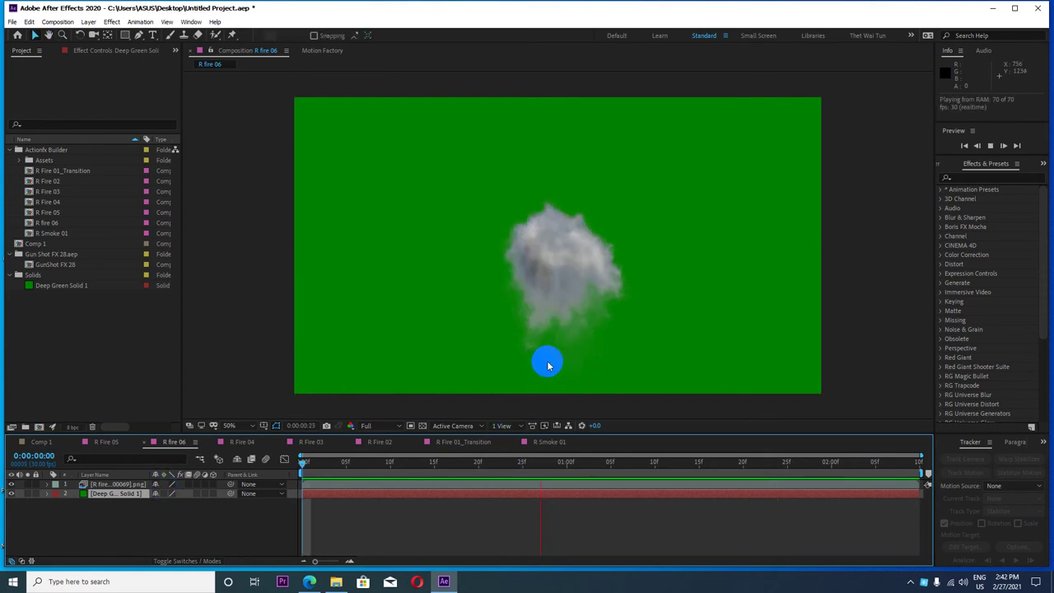
{"action": "left_click", "coordinate": [239, 442]}
Preview the R Fire 04 fire streak and select its layer at frame 6
{"action": "left_click_drag", "start_coordinate": [355, 462], "coordinate": [268, 467]}
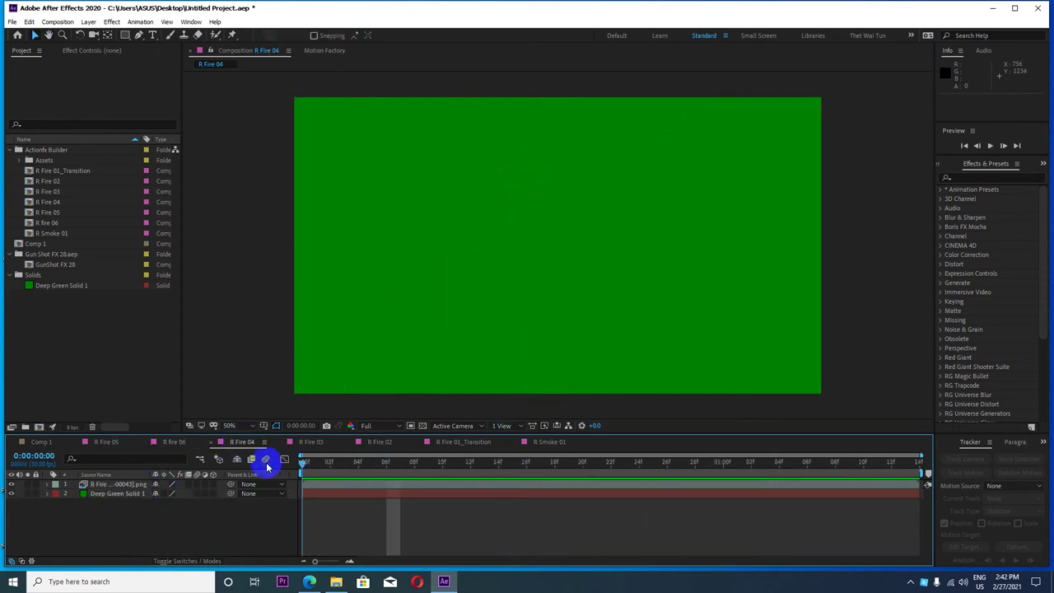
{"action": "key", "text": "space"}
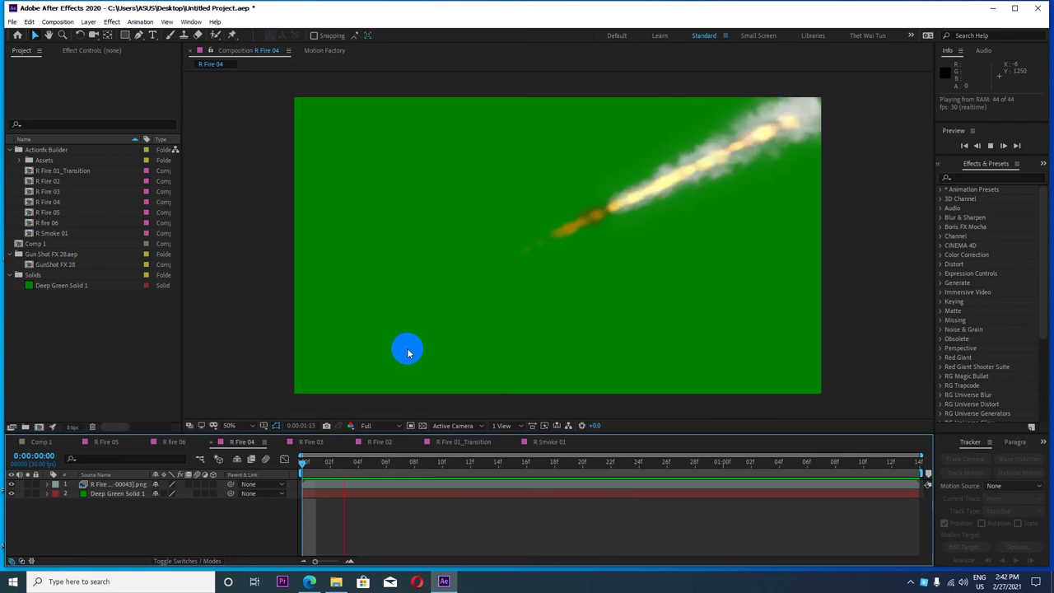
{"action": "key", "text": "space"}
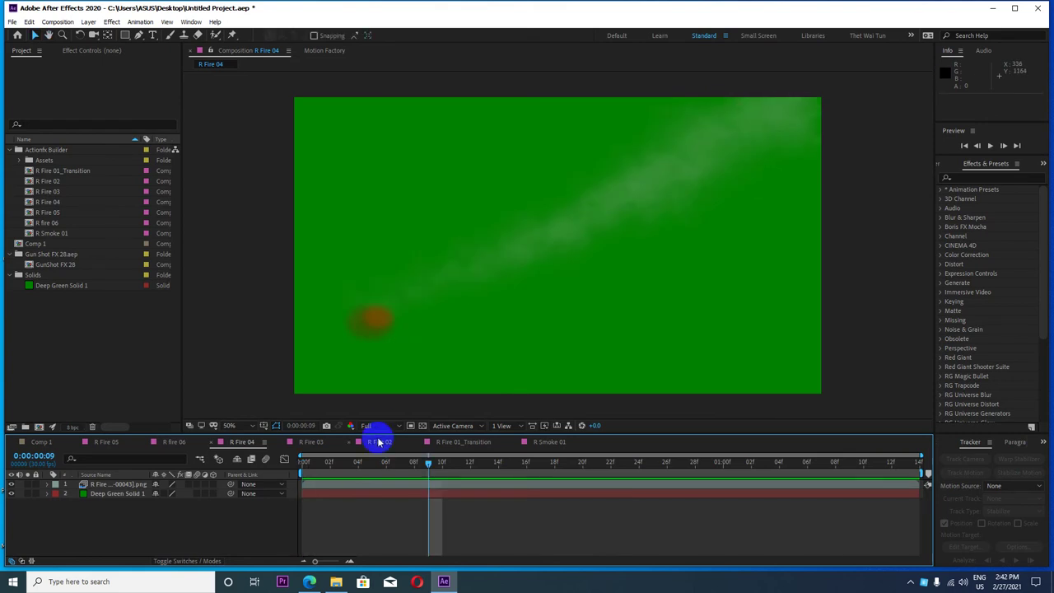
{"action": "left_click_drag", "start_coordinate": [434, 477], "coordinate": [384, 459]}
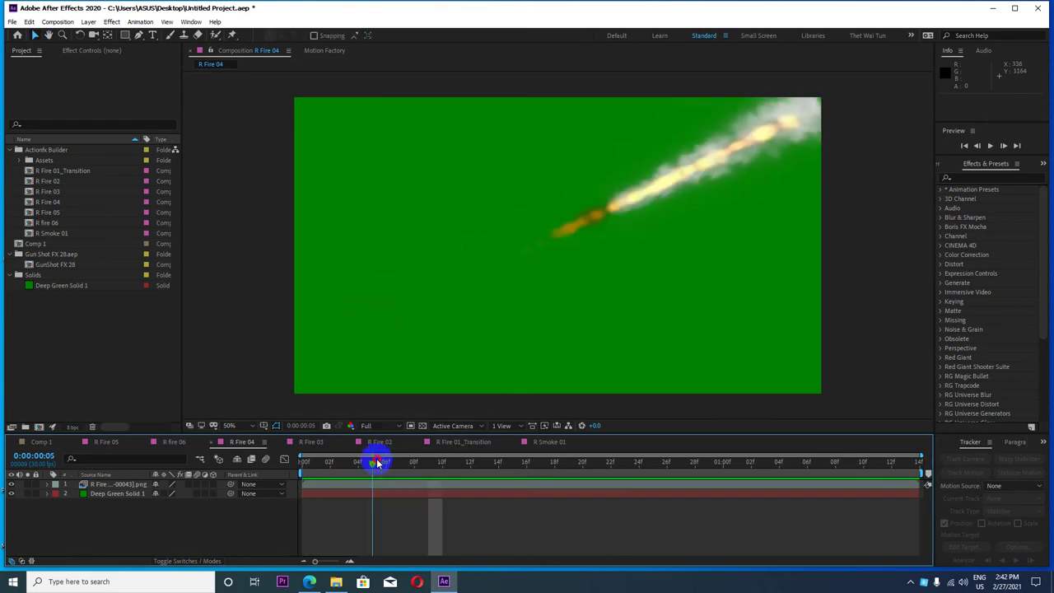
{"action": "left_click", "coordinate": [465, 282]}
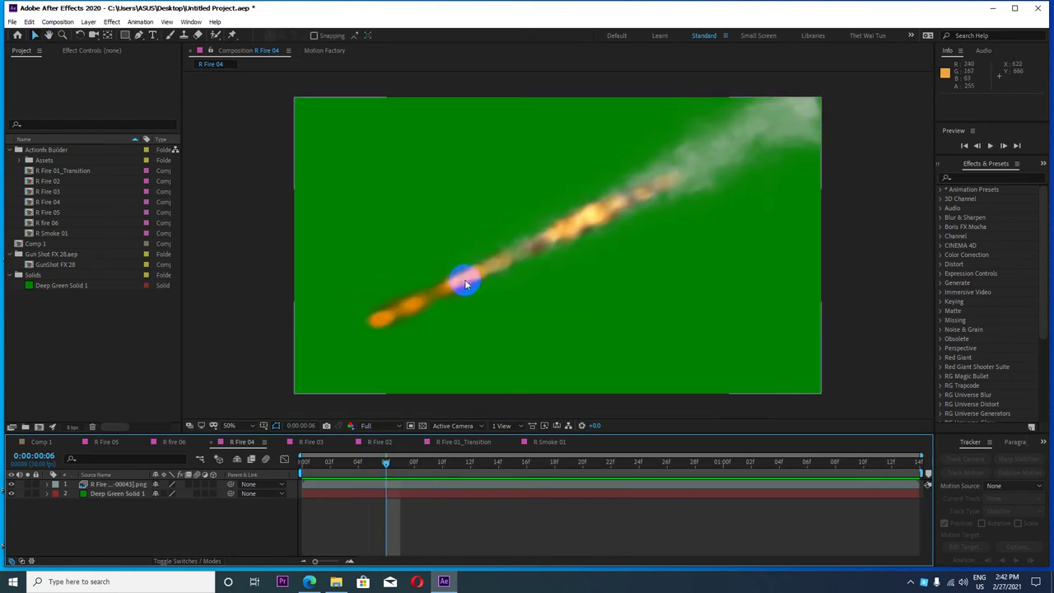
Scrub through the R Fire 03 smoke frames and the R Fire 02 fire-trail frames
{"action": "left_click", "coordinate": [304, 441]}
{"action": "mouse_move", "coordinate": [622, 464]}
{"action": "left_mouse_down"}
{"action": "mouse_move", "coordinate": [284, 465]}
{"action": "mouse_move", "coordinate": [543, 465]}
{"action": "mouse_move", "coordinate": [410, 462]}
{"action": "left_mouse_up"}
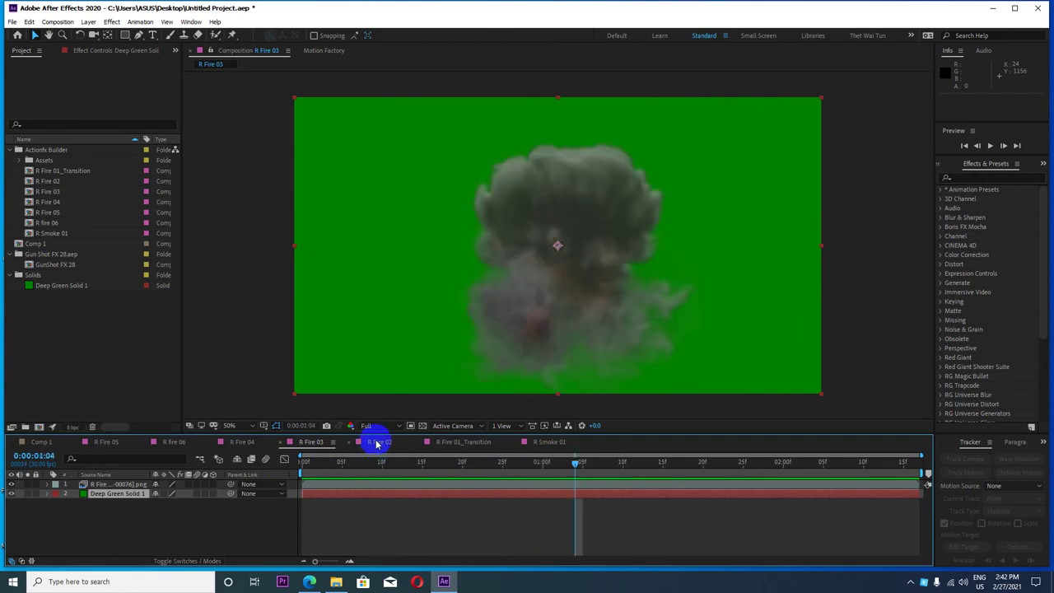
{"action": "left_click", "coordinate": [377, 444]}
{"action": "left_click_drag", "start_coordinate": [581, 468], "coordinate": [486, 459]}
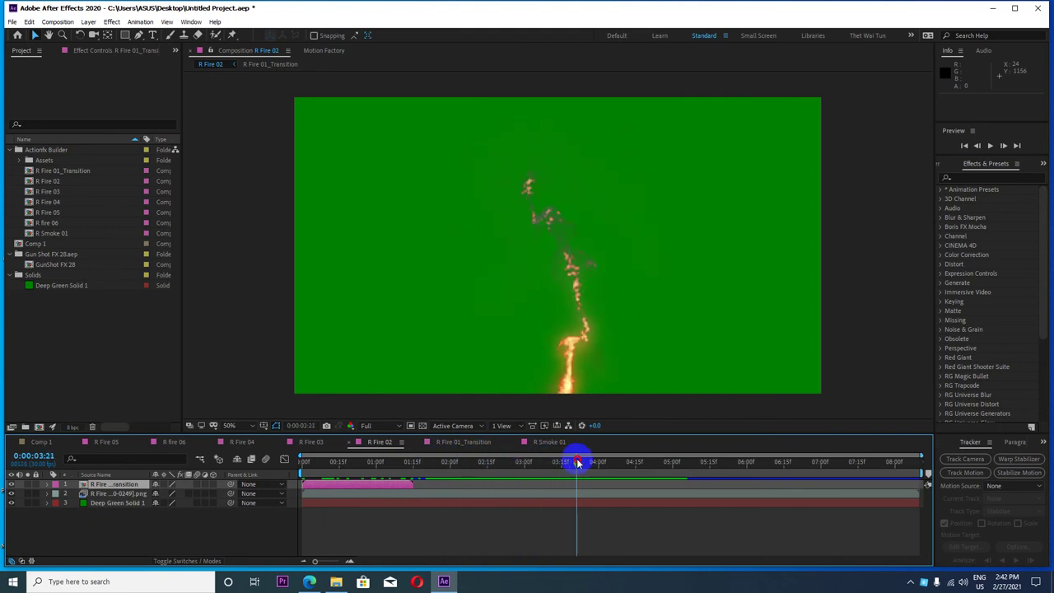
{"action": "left_click_drag", "start_coordinate": [485, 459], "coordinate": [524, 461]}
Delete the R Fire 01_Transition layer from R Fire 02 and check a later frame
{"action": "left_click", "coordinate": [319, 510]}
{"action": "left_click", "coordinate": [328, 486]}
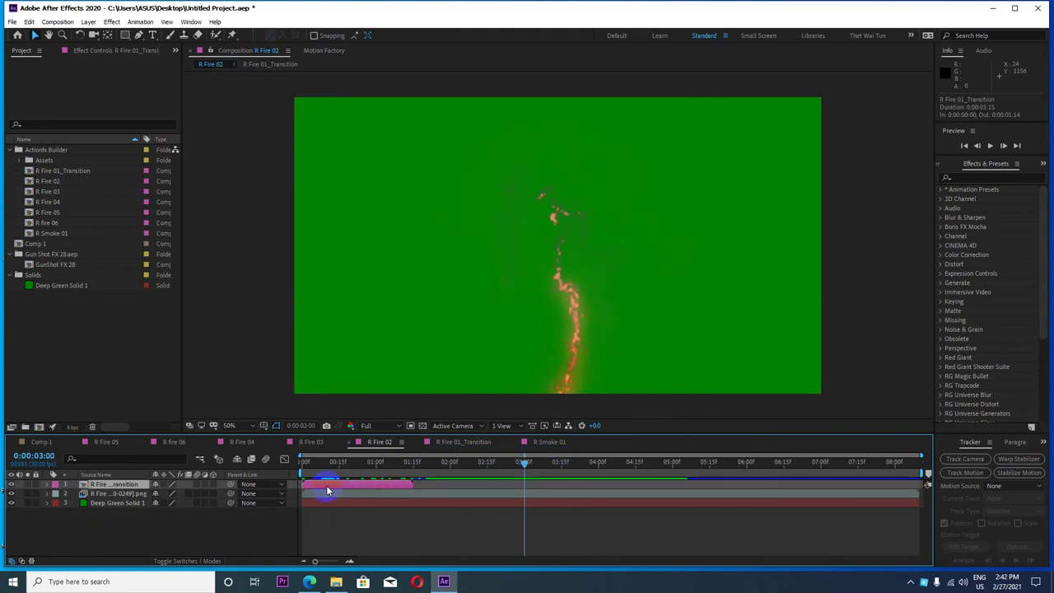
{"action": "key", "text": "Delete"}
{"action": "mouse_move", "coordinate": [417, 461]}
{"action": "left_mouse_down"}
{"action": "mouse_move", "coordinate": [236, 464]}
{"action": "mouse_move", "coordinate": [703, 465]}
{"action": "left_mouse_up"}
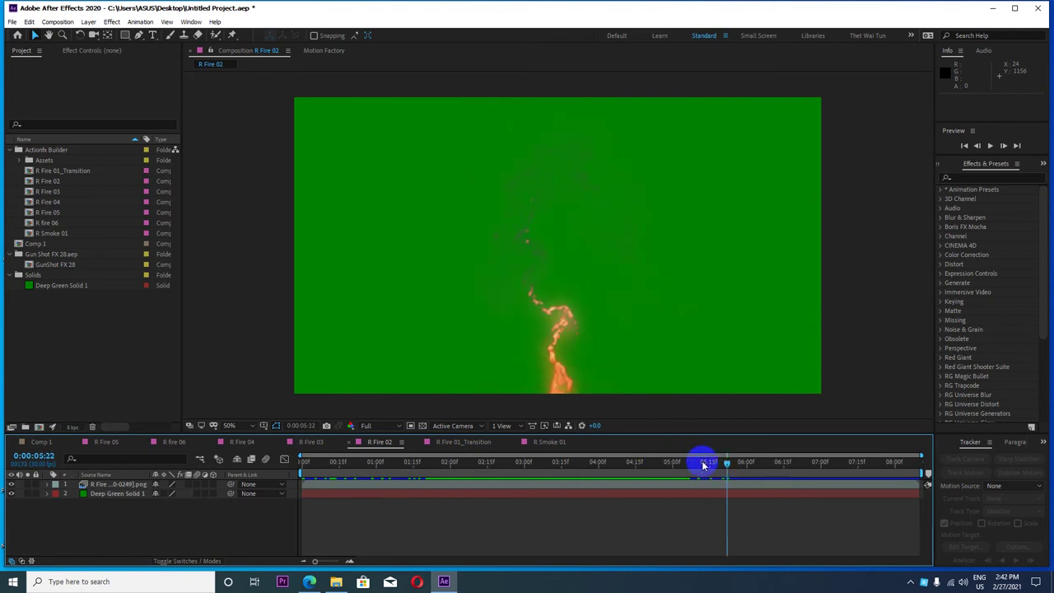
{"action": "left_click", "coordinate": [449, 441]}
Scrub through the R Fire 01_Transition and R Smoke 01 animations
{"action": "mouse_move", "coordinate": [489, 463]}
{"action": "left_mouse_down"}
{"action": "mouse_move", "coordinate": [366, 466]}
{"action": "mouse_move", "coordinate": [494, 463]}
{"action": "left_mouse_up"}
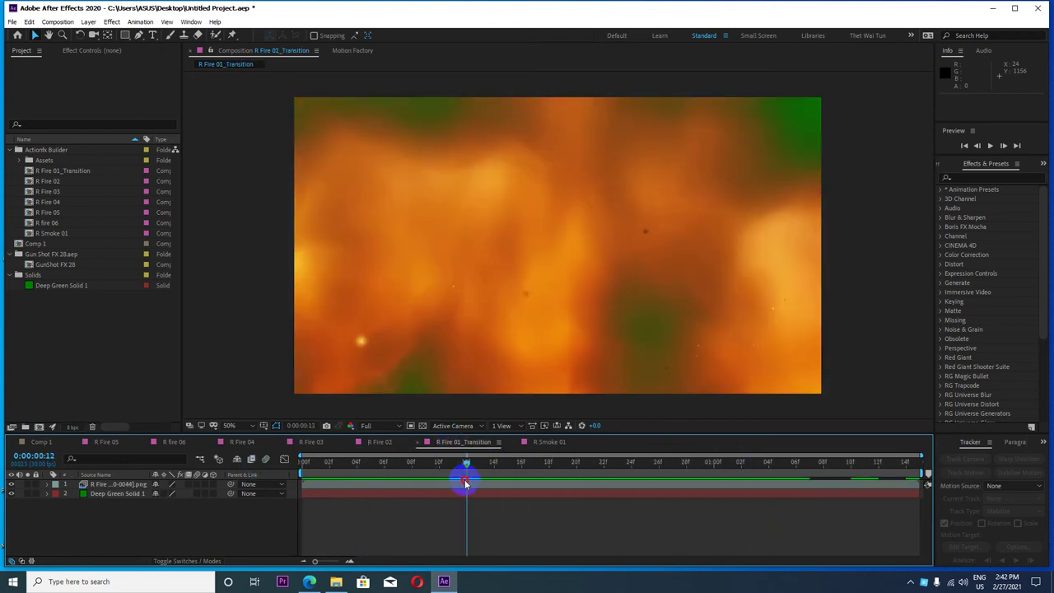
{"action": "left_click_drag", "start_coordinate": [864, 461], "coordinate": [593, 461]}
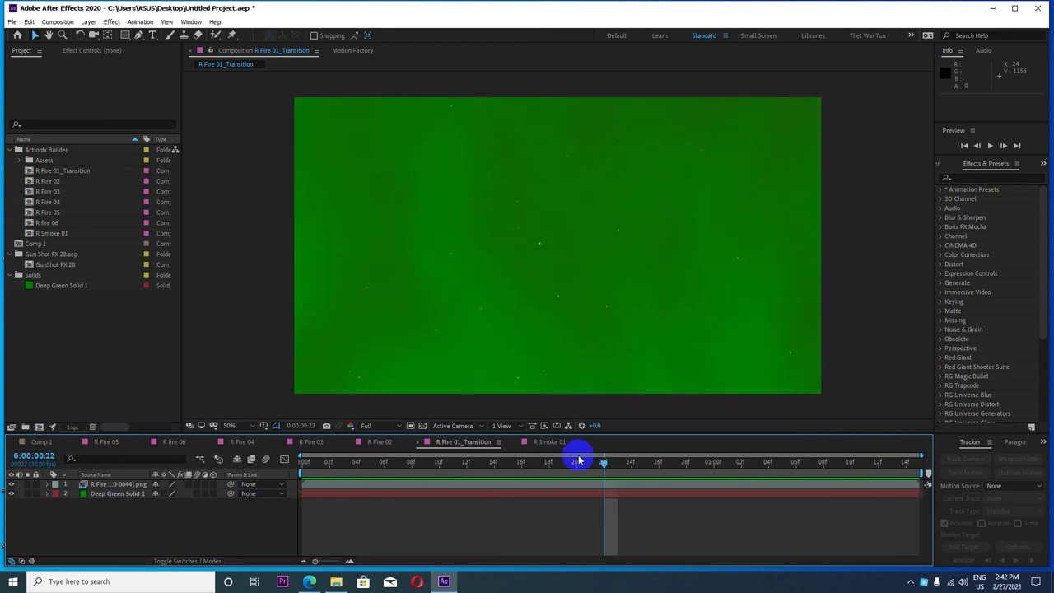
{"action": "left_click", "coordinate": [550, 442]}
{"action": "left_click_drag", "start_coordinate": [479, 466], "coordinate": [554, 492]}
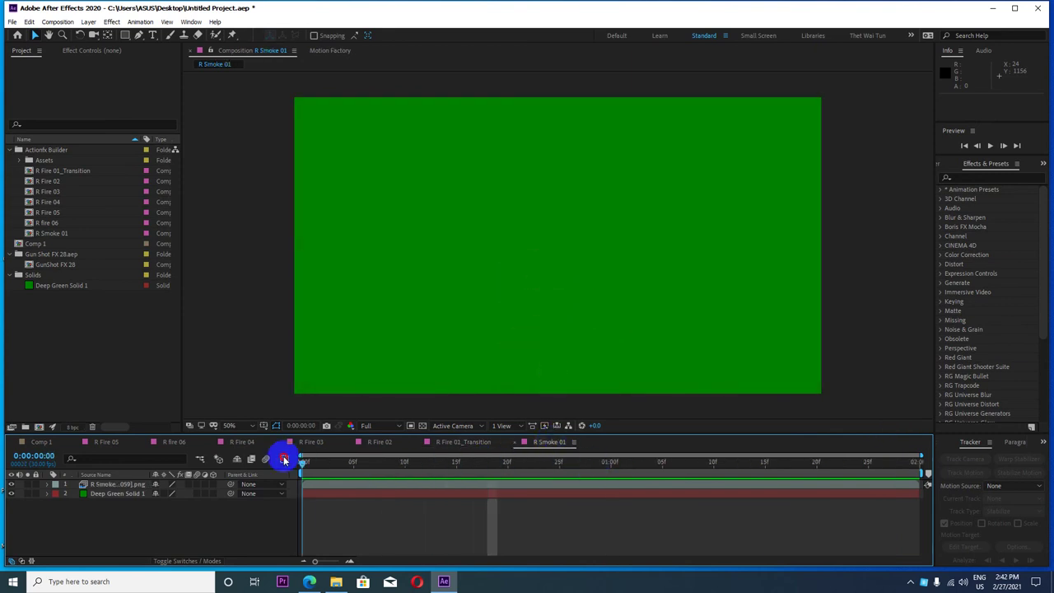
Hide R Smoke 01's Deep Green Solid to view the smoke on black, then bring up Actionfx Builder
{"action": "left_click", "coordinate": [12, 494]}
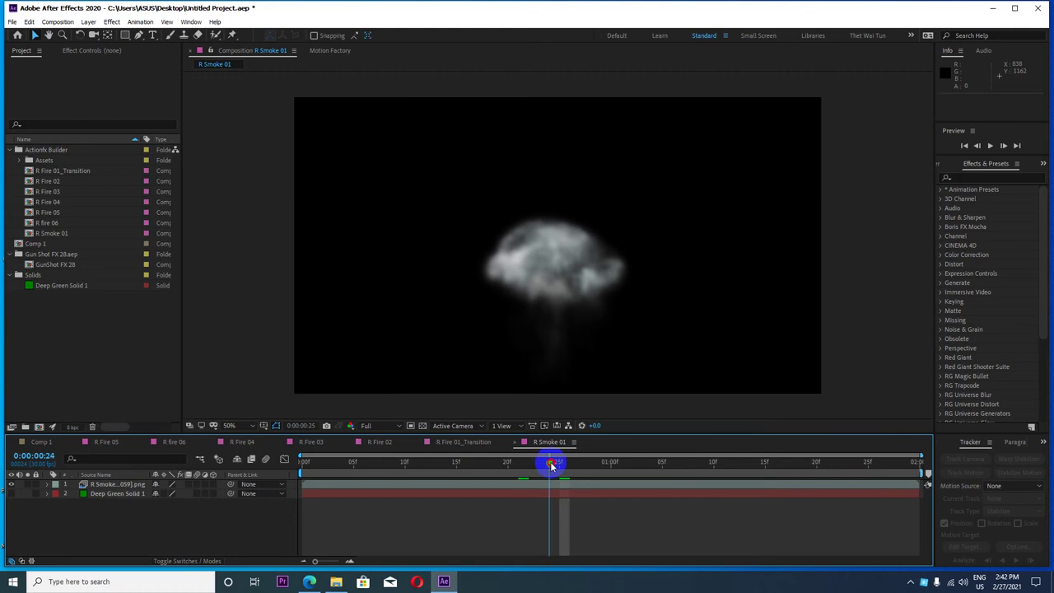
{"action": "mouse_move", "coordinate": [553, 462]}
{"action": "left_mouse_down"}
{"action": "mouse_move", "coordinate": [284, 463]}
{"action": "mouse_move", "coordinate": [266, 440]}
{"action": "mouse_move", "coordinate": [505, 459]}
{"action": "left_mouse_up"}
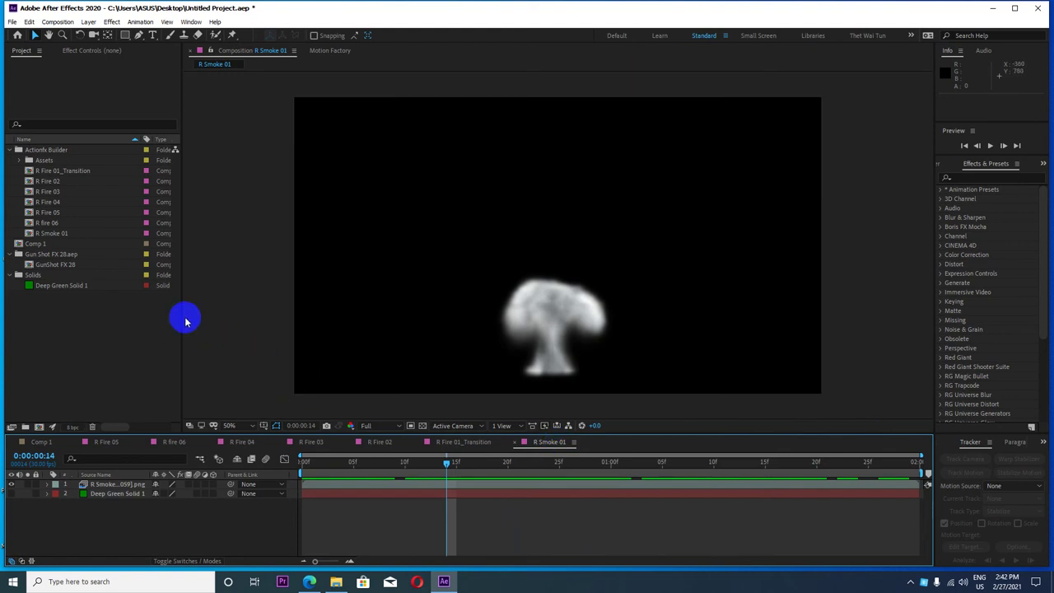
{"action": "left_click", "coordinate": [180, 36]}
{"action": "left_click", "coordinate": [328, 51]}
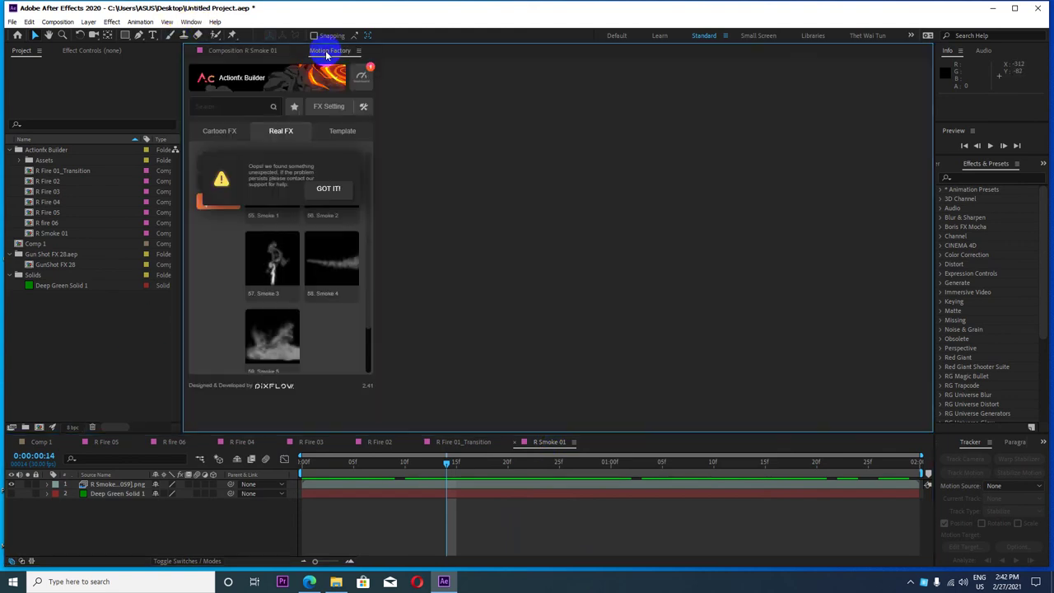
Close the docked Motion Factory panel and reopen it from Window > Extensions > Motion Factory
{"action": "left_click", "coordinate": [358, 51]}
{"action": "left_click", "coordinate": [391, 61]}
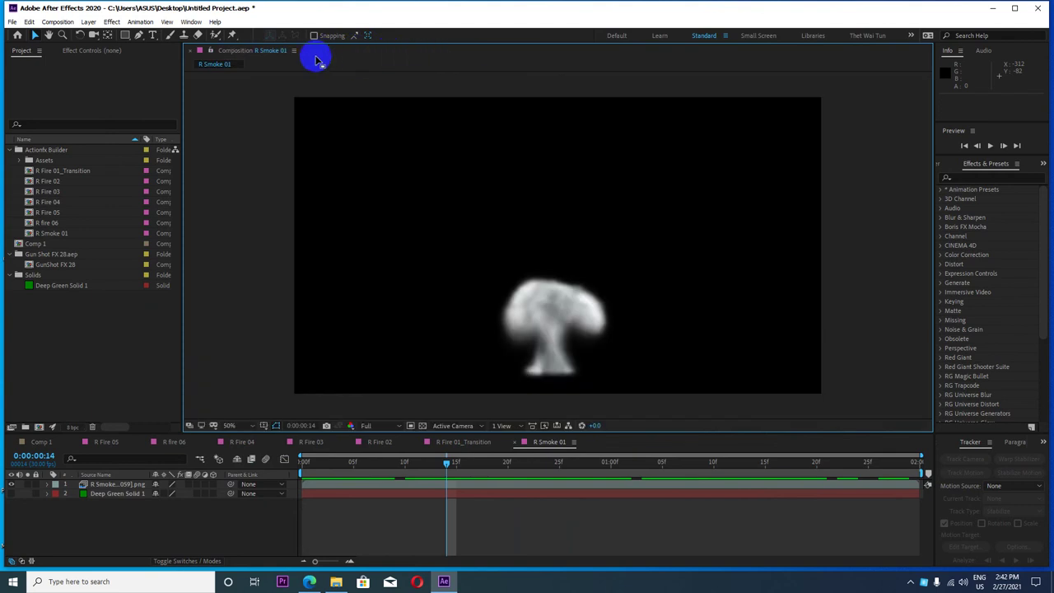
{"action": "left_click", "coordinate": [196, 22]}
{"action": "mouse_move", "coordinate": [272, 72]}
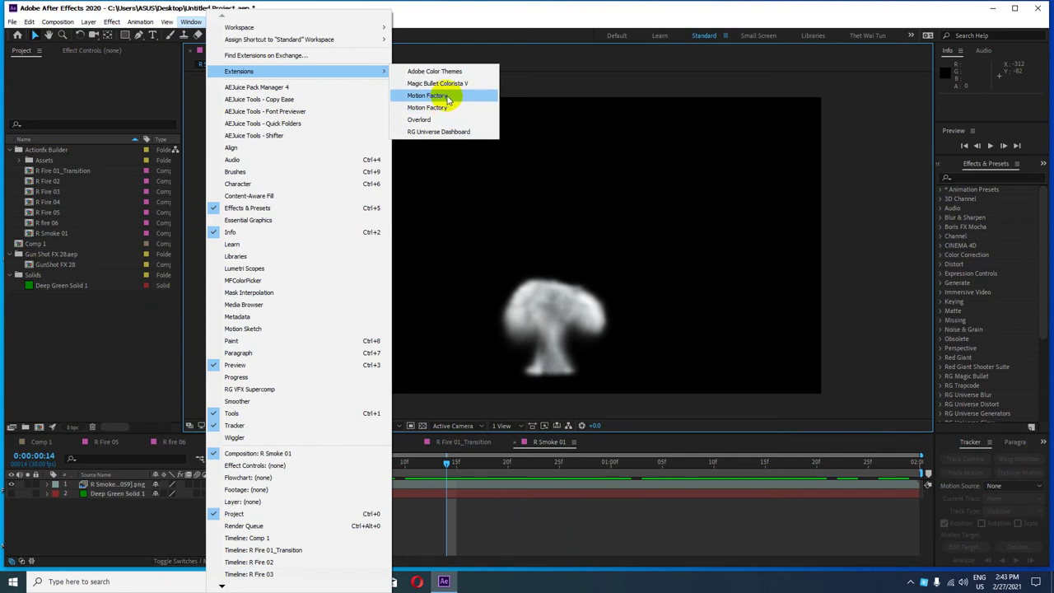
{"action": "left_click", "coordinate": [448, 98]}
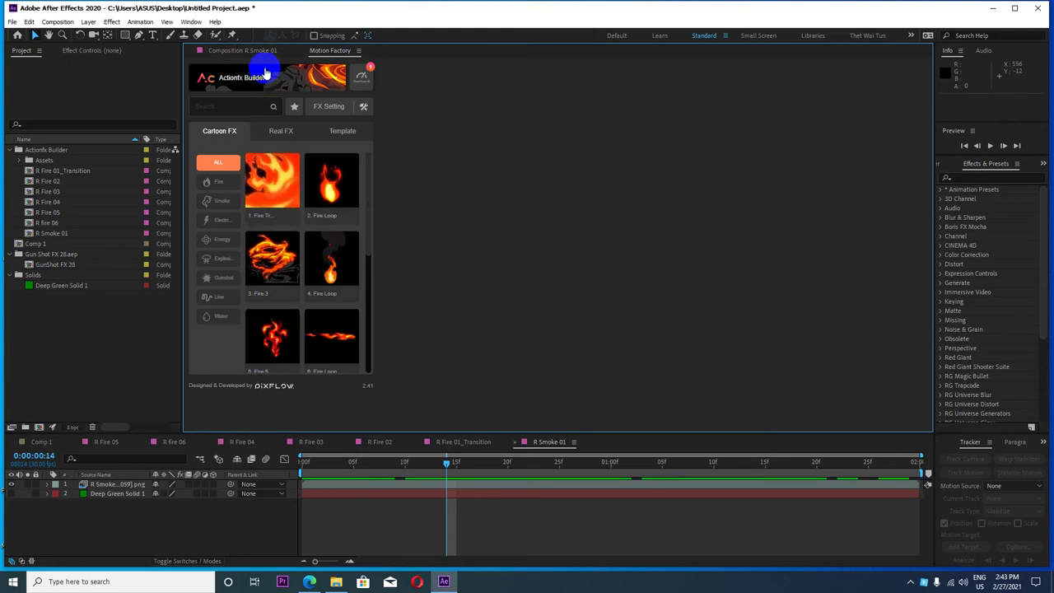
Open the second Motion Factory extension as a floating panel, nudged left and made taller
{"action": "left_click", "coordinate": [244, 51]}
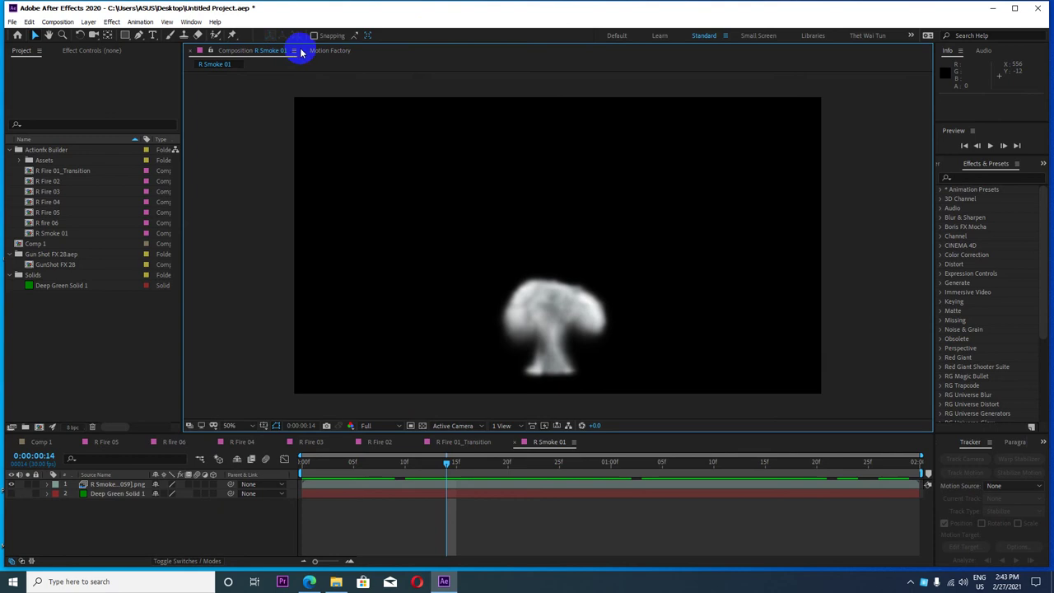
{"action": "left_click", "coordinate": [328, 50]}
{"action": "left_click", "coordinate": [191, 22]}
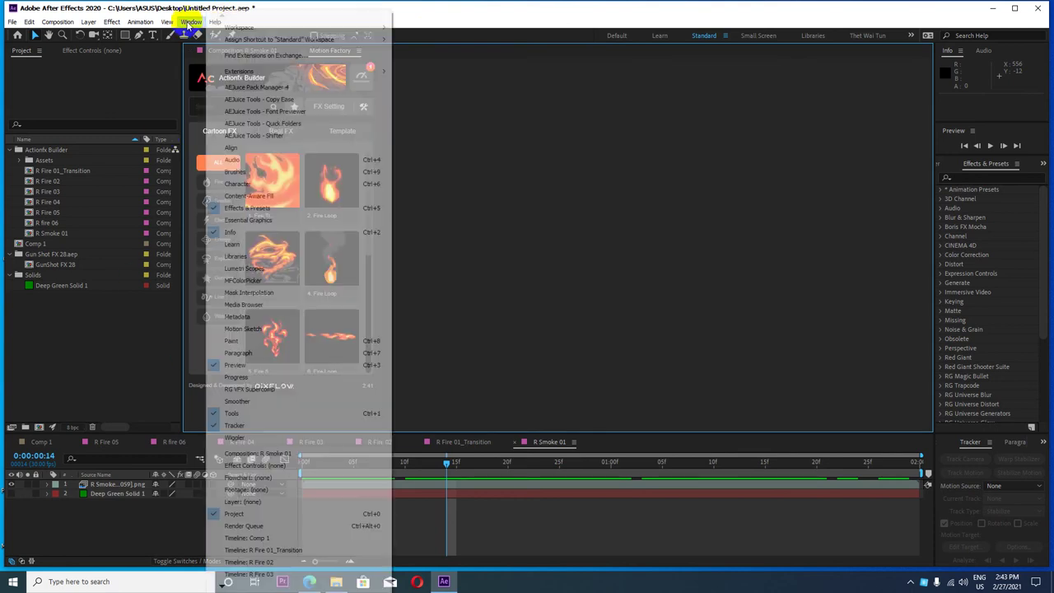
{"action": "mouse_move", "coordinate": [362, 74]}
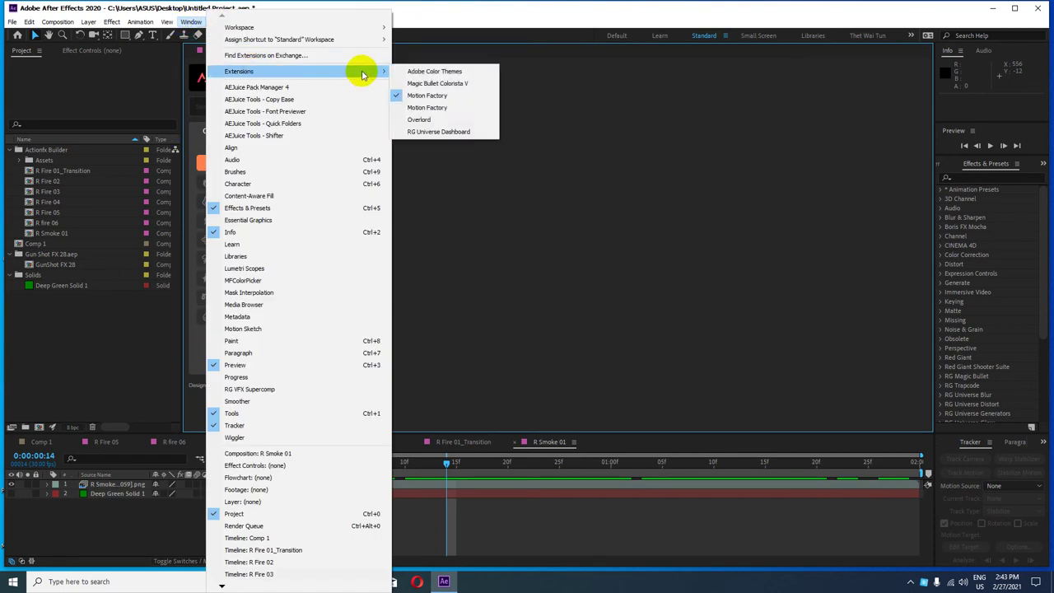
{"action": "left_click", "coordinate": [436, 107]}
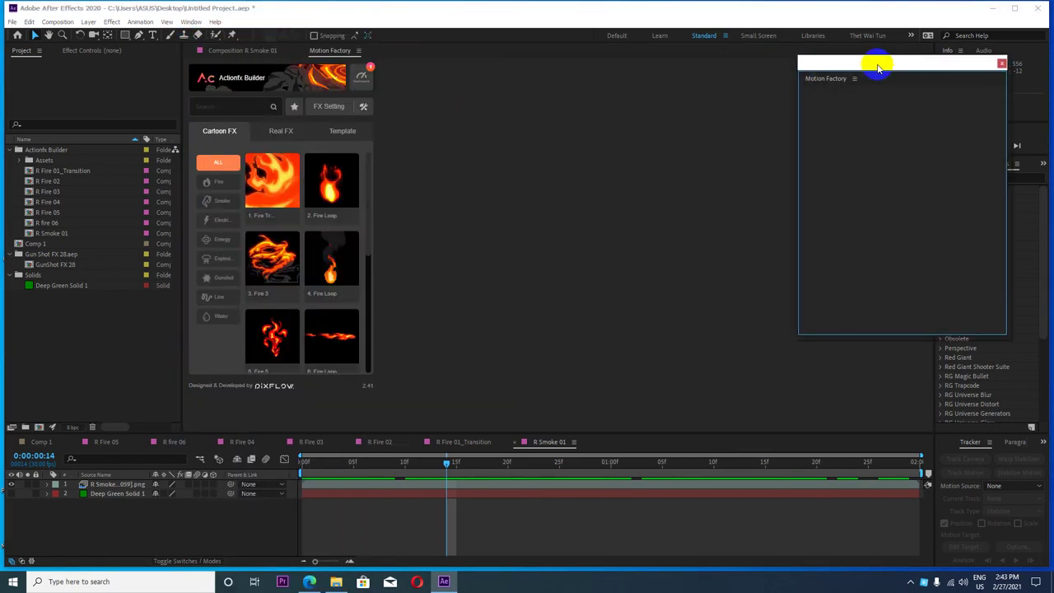
{"action": "left_click_drag", "start_coordinate": [871, 66], "coordinate": [846, 63]}
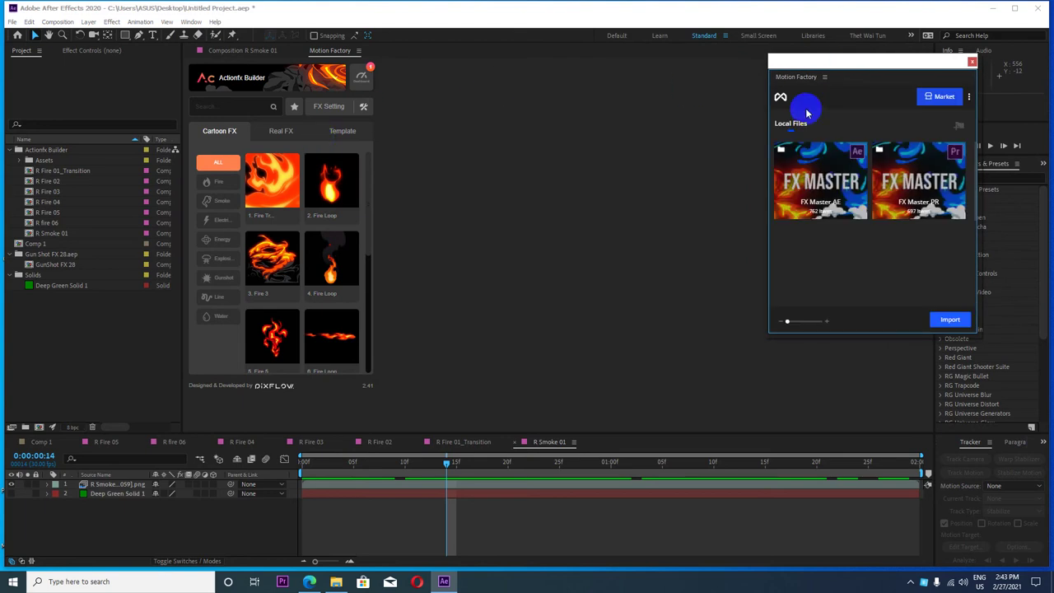
{"action": "left_click_drag", "start_coordinate": [854, 336], "coordinate": [852, 402]}
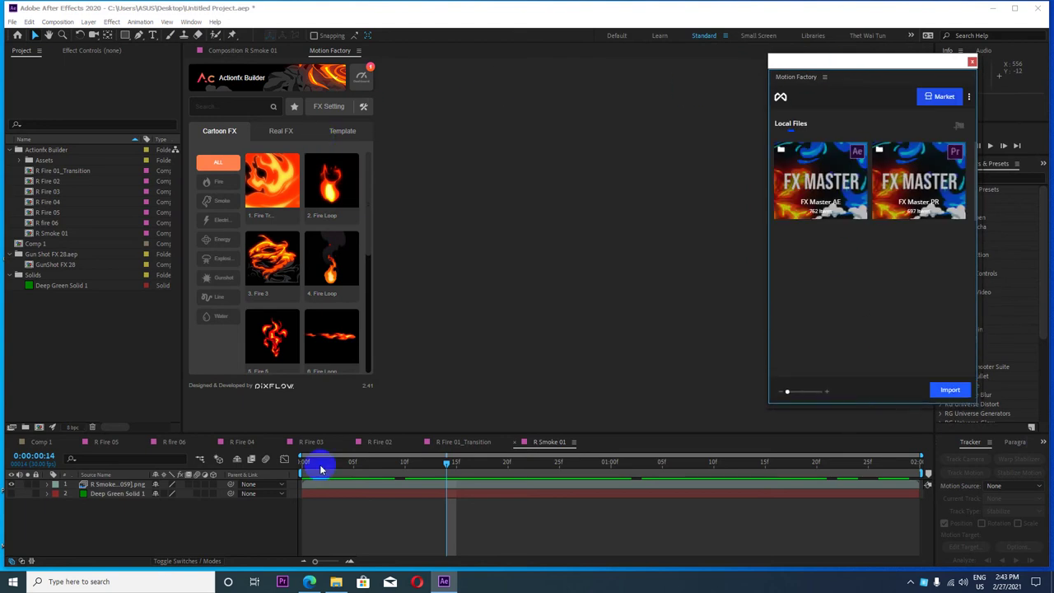
With Comp 1 active, look into FX Master AE Brush Stroke and return to the categories
{"action": "left_click", "coordinate": [41, 443]}
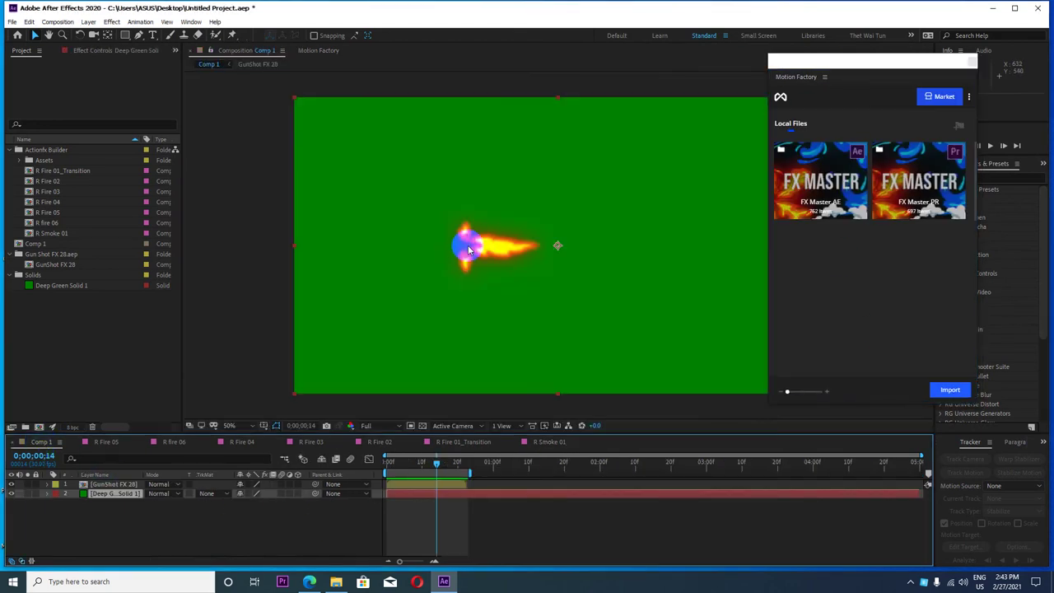
{"action": "left_click", "coordinate": [826, 192]}
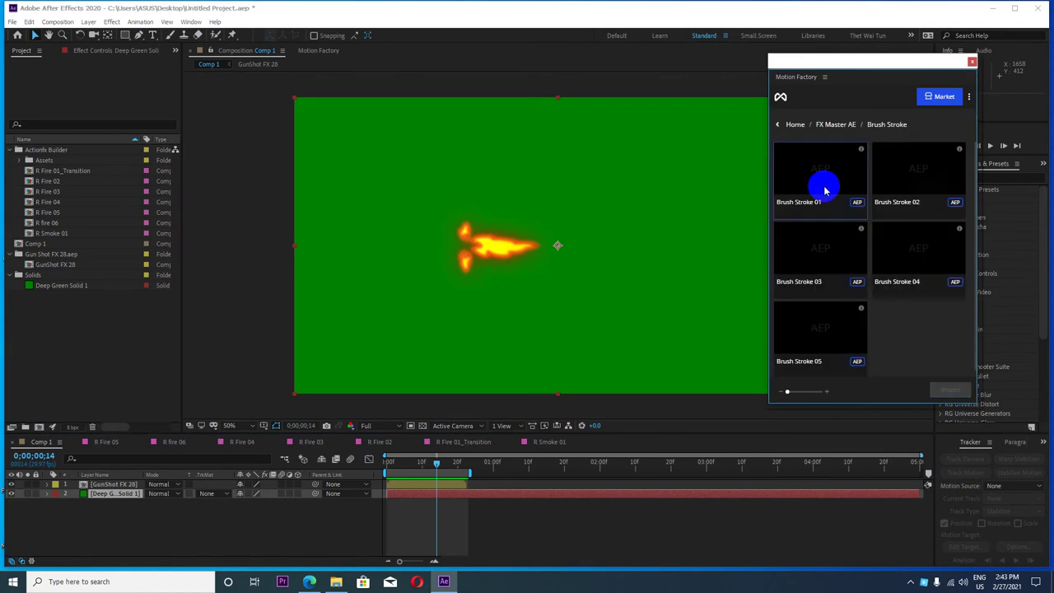
{"action": "left_click_drag", "start_coordinate": [856, 78], "coordinate": [836, 78]}
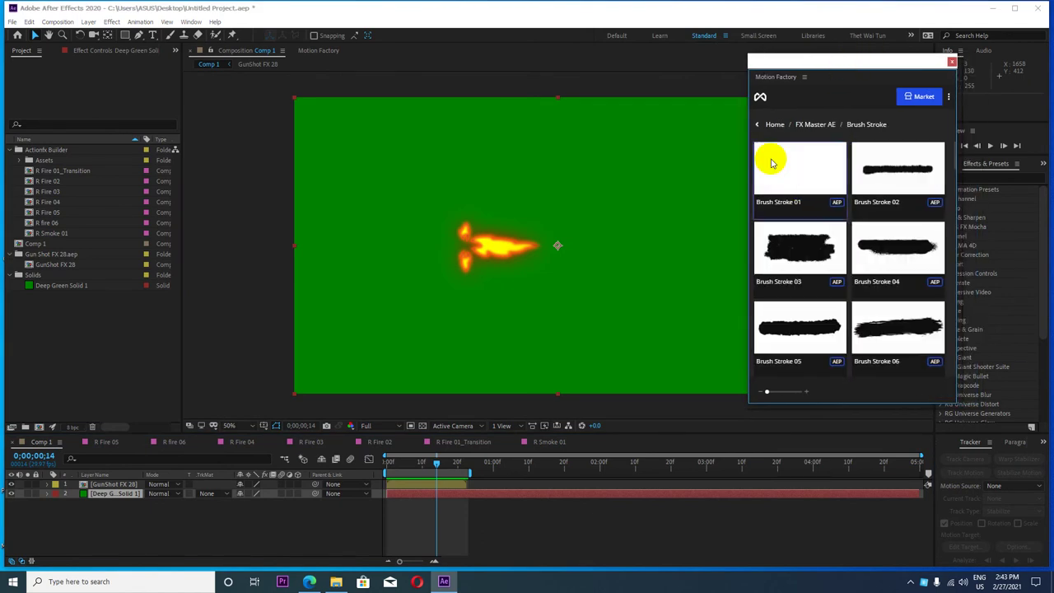
{"action": "left_click", "coordinate": [757, 124]}
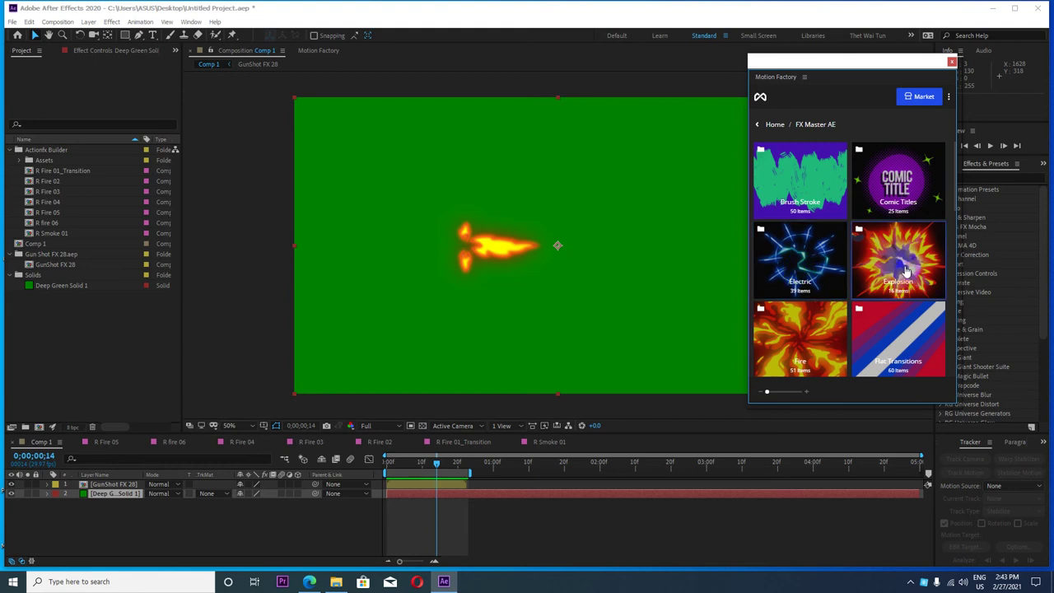
Scroll the FX Master AE category grid up and down, then go back to Local Files
{"action": "scroll", "coordinate": [903, 272], "scroll_direction": "down", "scroll_amount": 2}
{"action": "scroll", "coordinate": [901, 275], "scroll_direction": "down", "scroll_amount": 2}
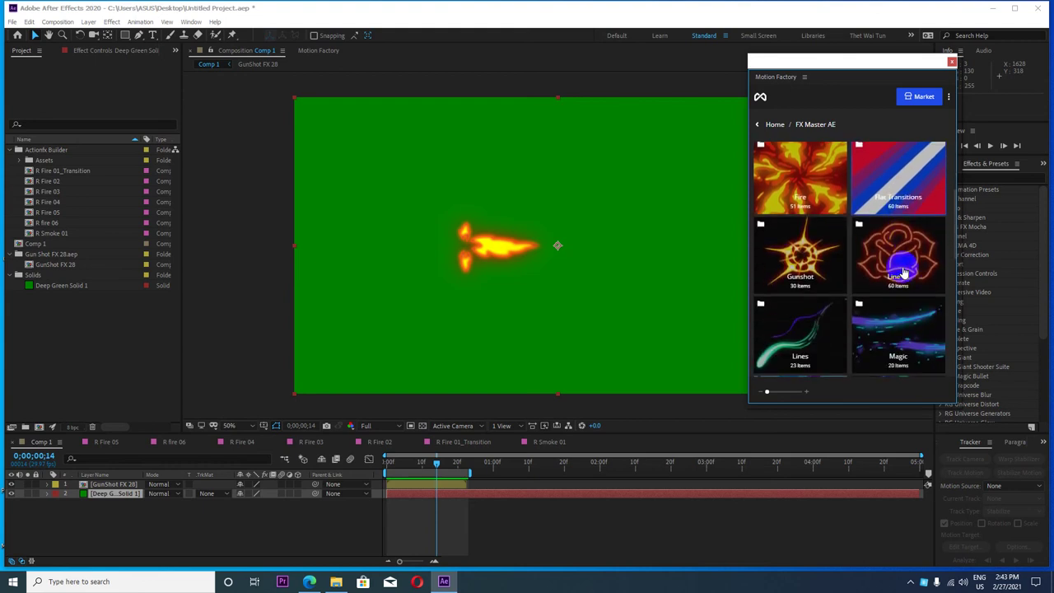
{"action": "scroll", "coordinate": [899, 279], "scroll_direction": "down", "scroll_amount": 5}
{"action": "scroll", "coordinate": [897, 279], "scroll_direction": "down", "scroll_amount": 3}
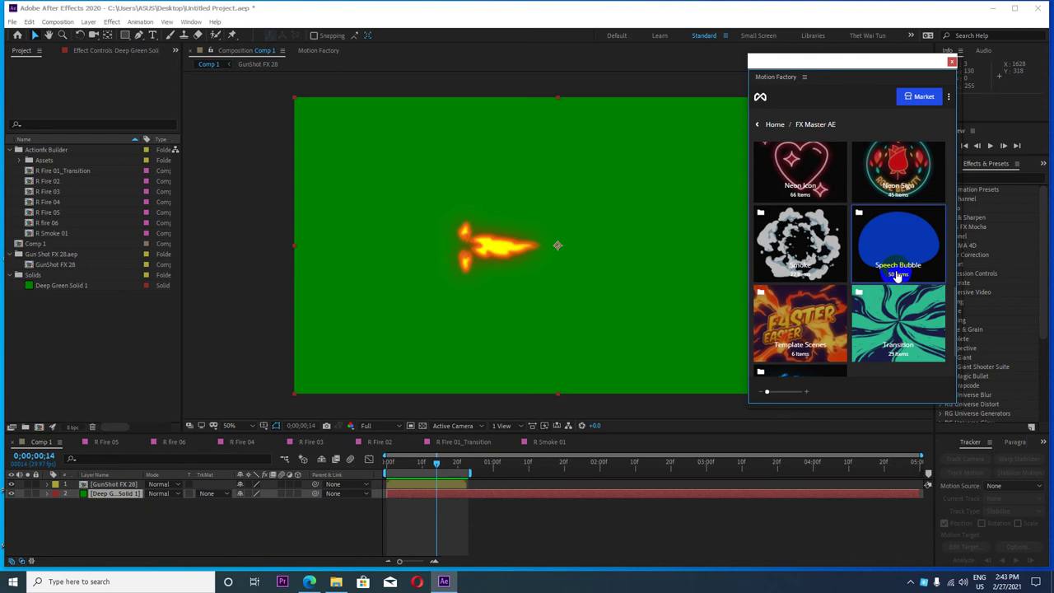
{"action": "scroll", "coordinate": [858, 276], "scroll_direction": "up", "scroll_amount": 1}
{"action": "scroll", "coordinate": [823, 214], "scroll_direction": "up", "scroll_amount": 4}
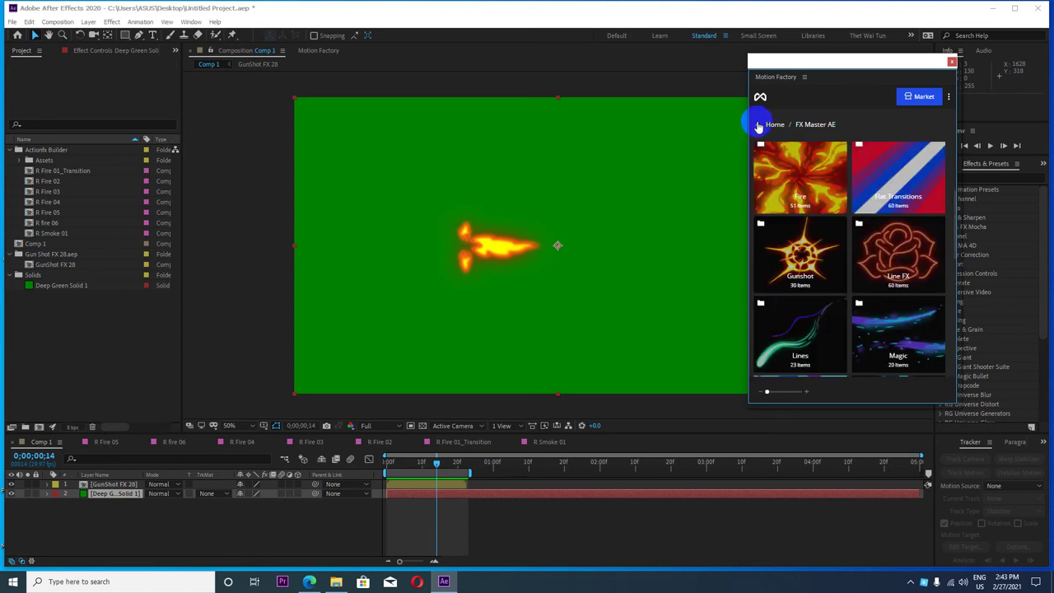
{"action": "scroll", "coordinate": [836, 272], "scroll_direction": "down", "scroll_amount": 4}
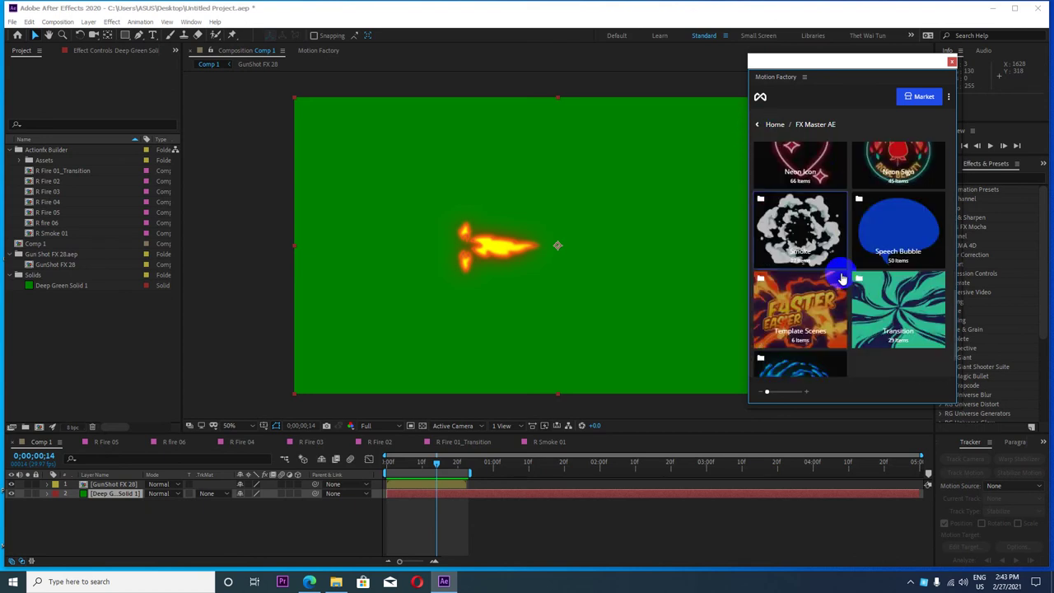
{"action": "scroll", "coordinate": [842, 278], "scroll_direction": "down", "scroll_amount": 3}
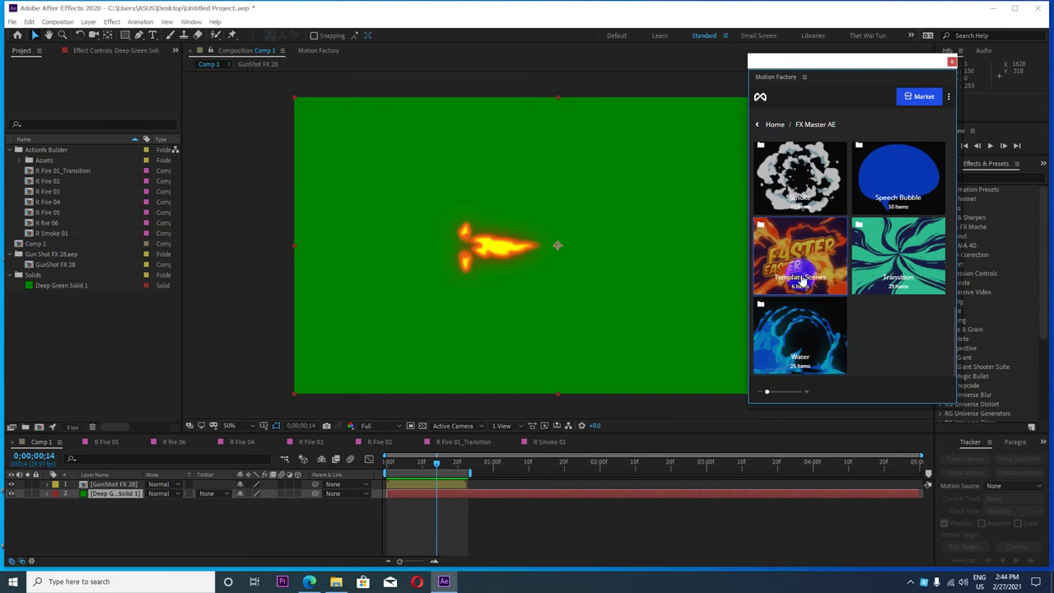
{"action": "scroll", "coordinate": [886, 284], "scroll_direction": "up", "scroll_amount": 2}
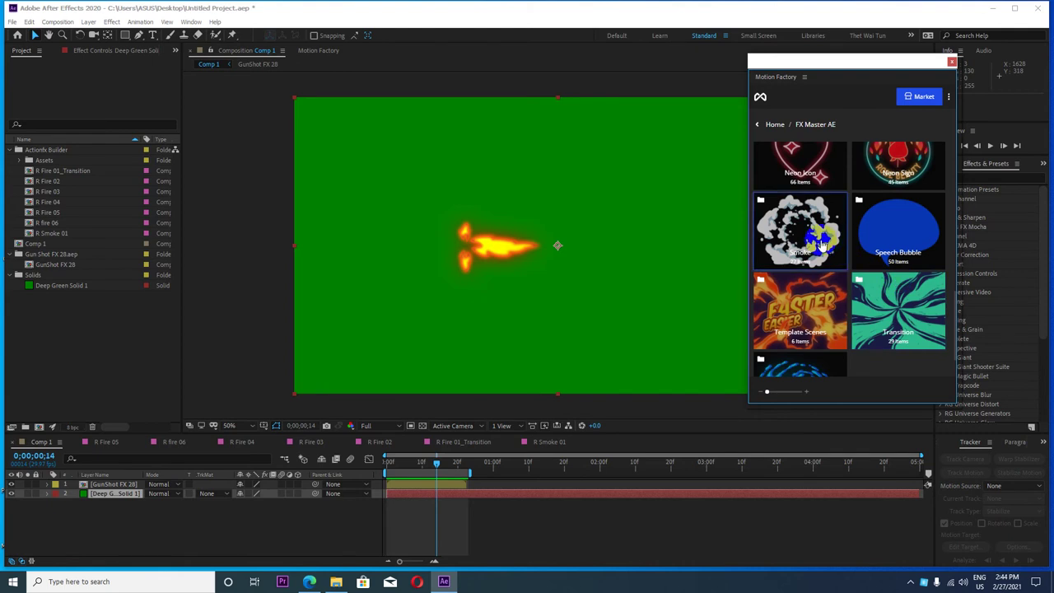
{"action": "scroll", "coordinate": [805, 245], "scroll_direction": "up", "scroll_amount": 1}
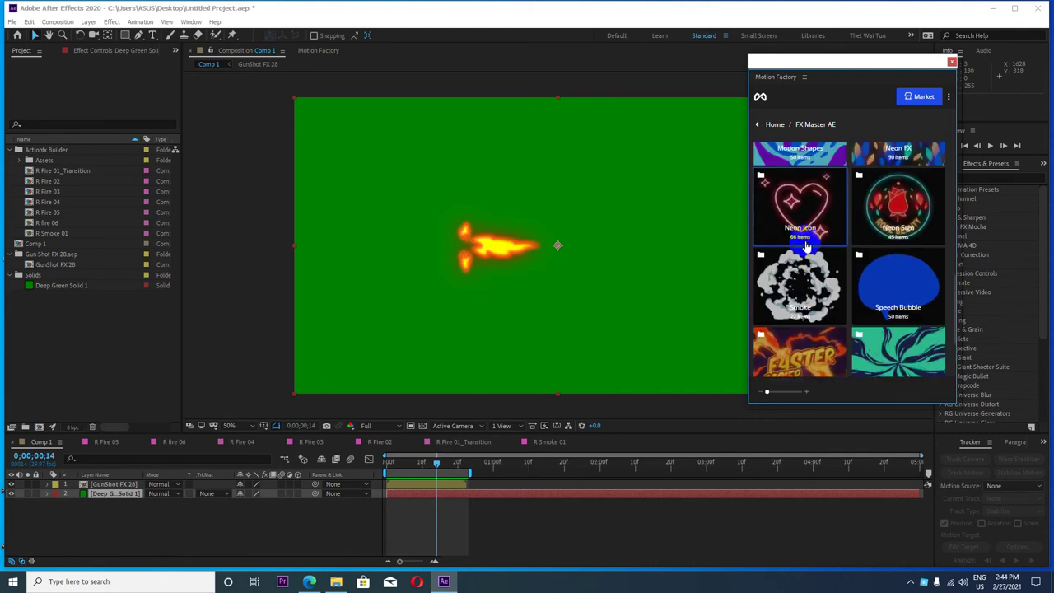
{"action": "scroll", "coordinate": [812, 239], "scroll_direction": "up", "scroll_amount": 1}
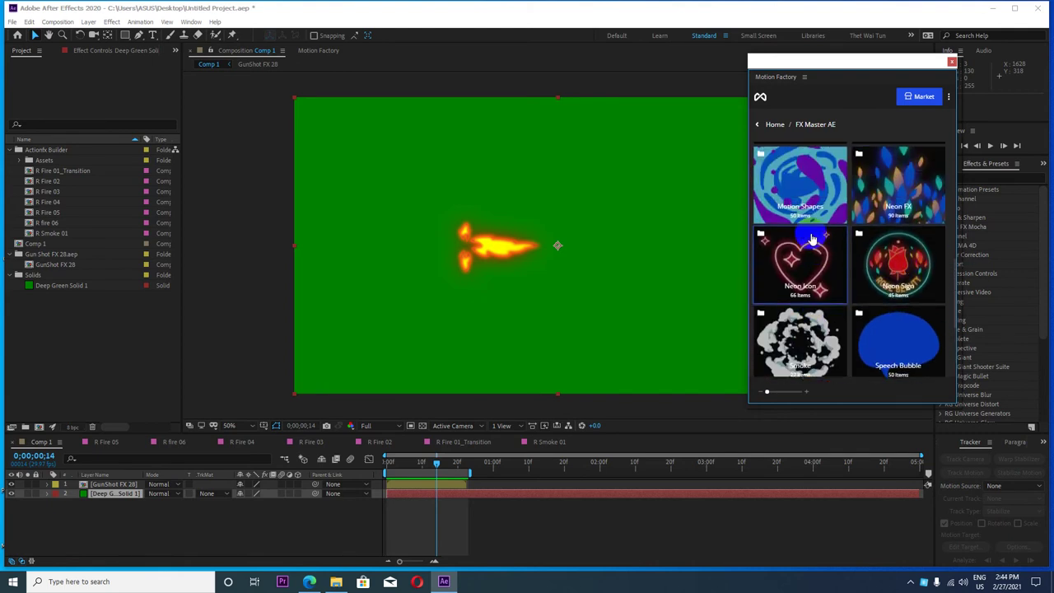
{"action": "scroll", "coordinate": [812, 239], "scroll_direction": "up", "scroll_amount": 5}
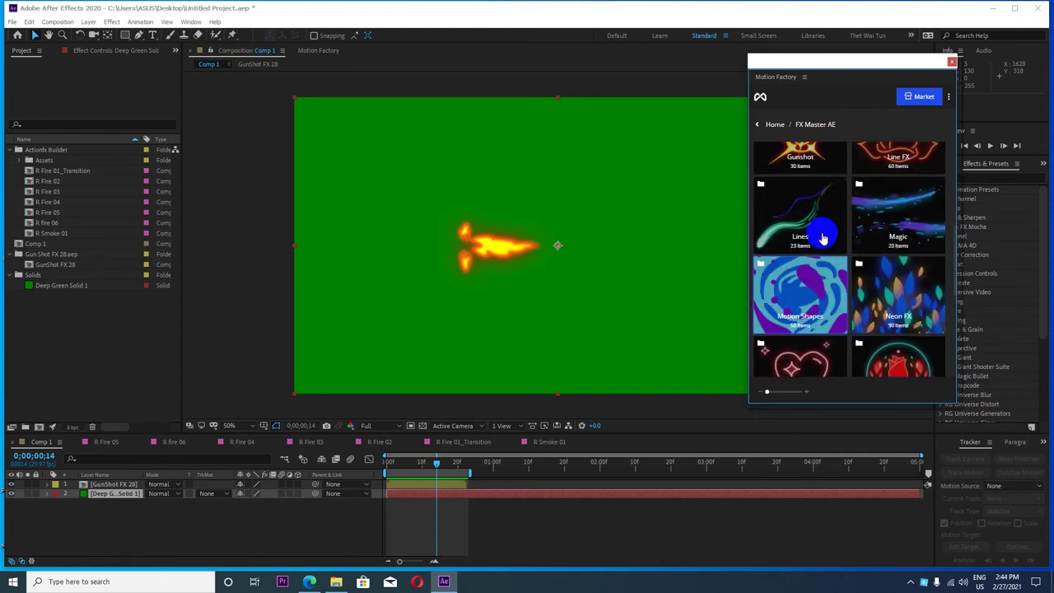
{"action": "left_click", "coordinate": [758, 126]}
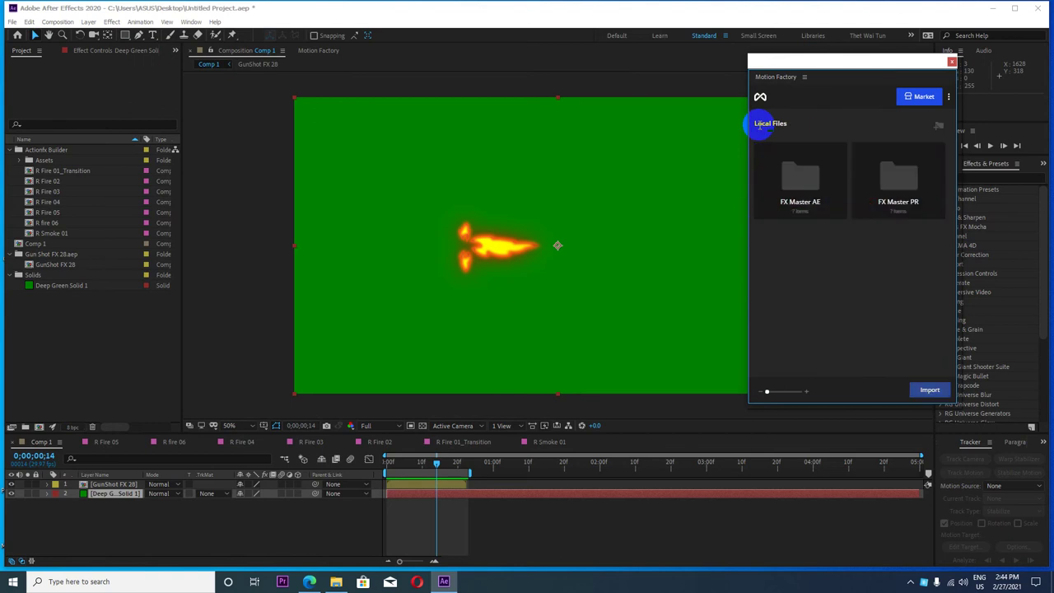
Open FX Master AE's Brush Stroke collection, scroll it, and back out to the libraries
{"action": "left_click", "coordinate": [807, 181]}
{"action": "left_click", "coordinate": [803, 179]}
{"action": "scroll", "coordinate": [849, 253], "scroll_direction": "down", "scroll_amount": 1}
{"action": "scroll", "coordinate": [849, 247], "scroll_direction": "up", "scroll_amount": 1}
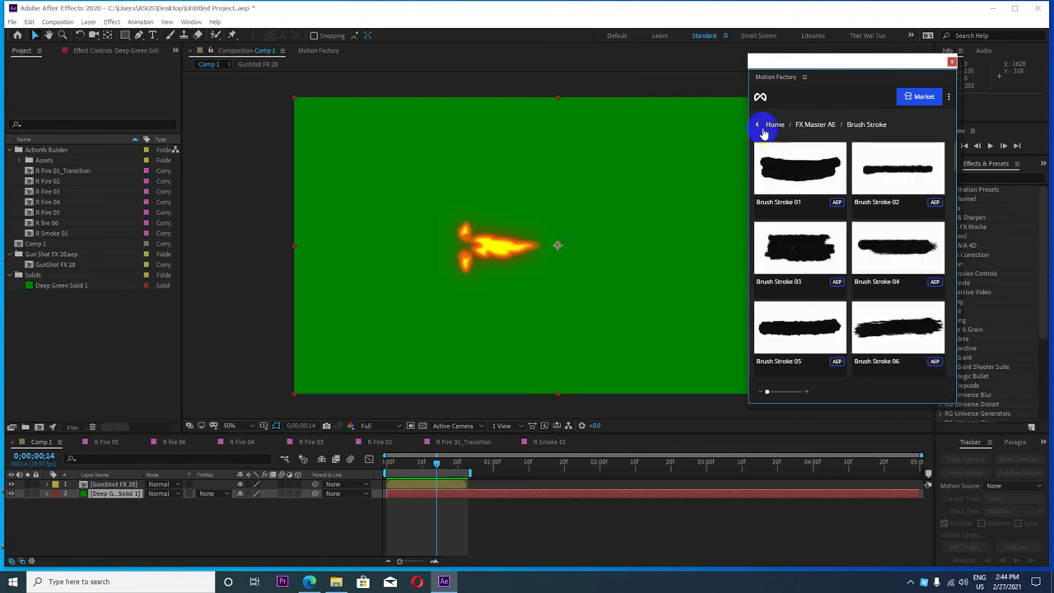
{"action": "left_click", "coordinate": [761, 129]}
{"action": "left_click", "coordinate": [877, 169]}
Browse FX Master PR's Comic Titles collection and return to the Local Files list
{"action": "left_click", "coordinate": [858, 181]}
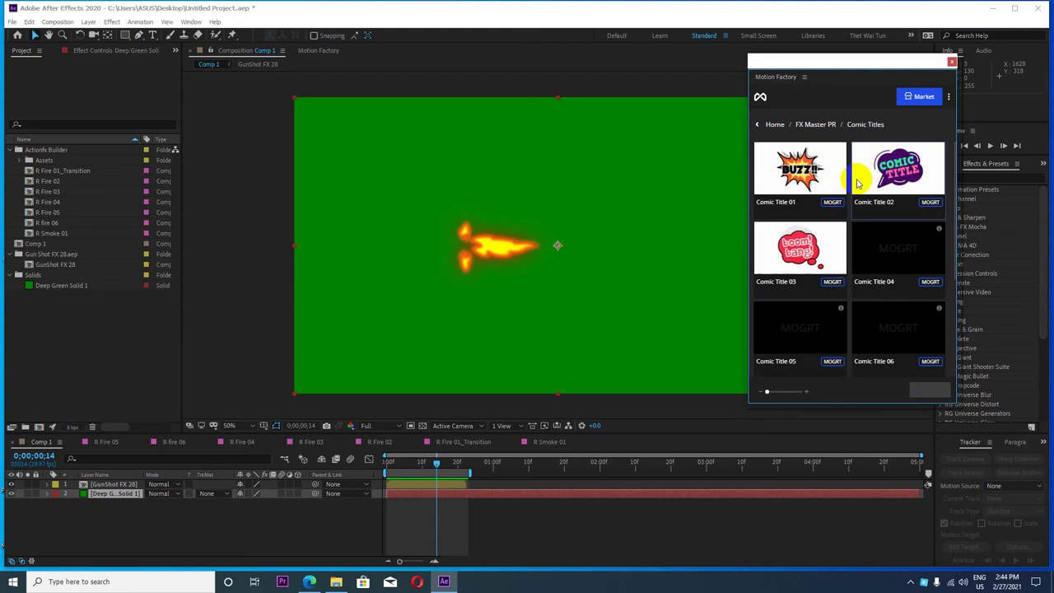
{"action": "left_click", "coordinate": [757, 126]}
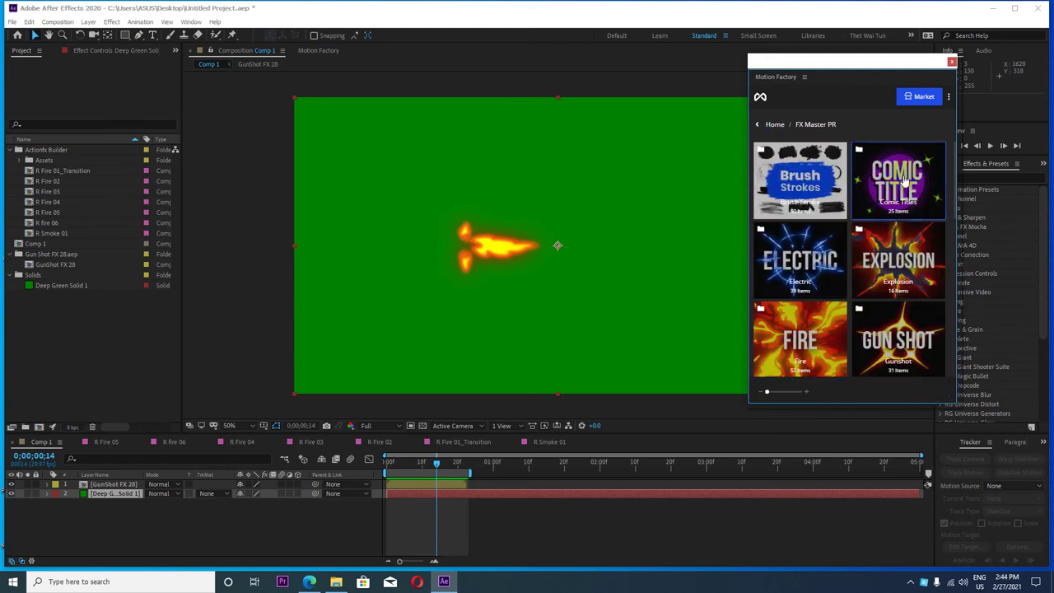
{"action": "scroll", "coordinate": [895, 207], "scroll_direction": "down", "scroll_amount": 1}
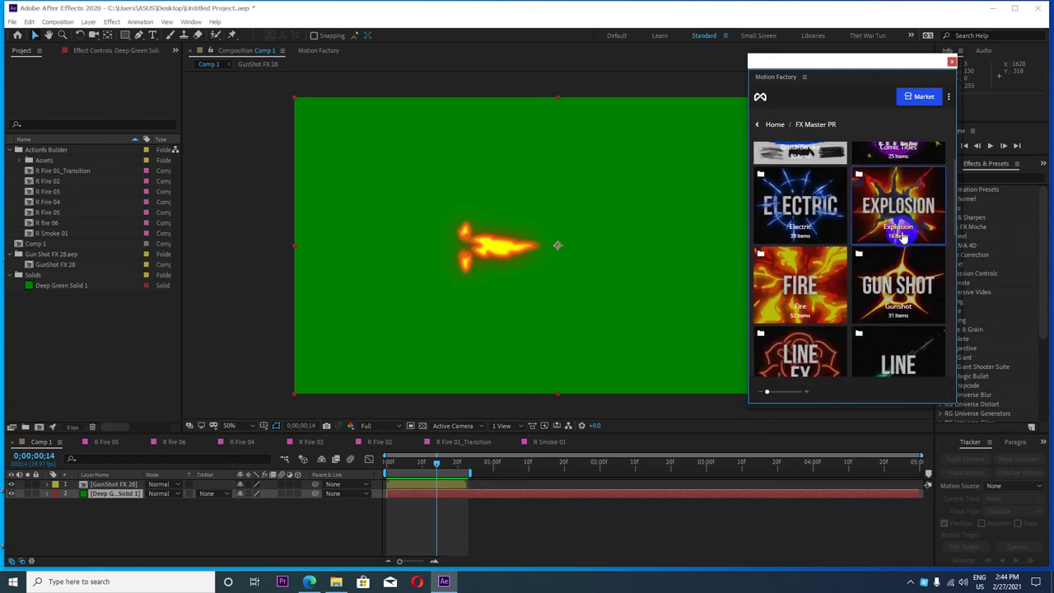
{"action": "left_click", "coordinate": [757, 125]}
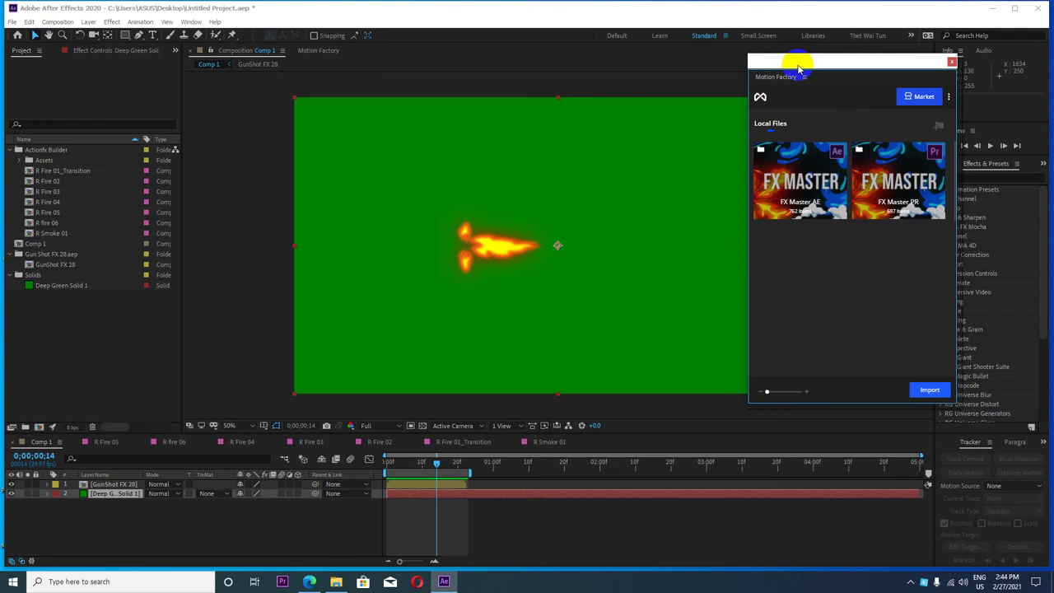
Open the GunShot FX 28 composition and browse Motion Factory's Real FX and Cartoon FX presets
{"action": "left_click", "coordinate": [258, 65]}
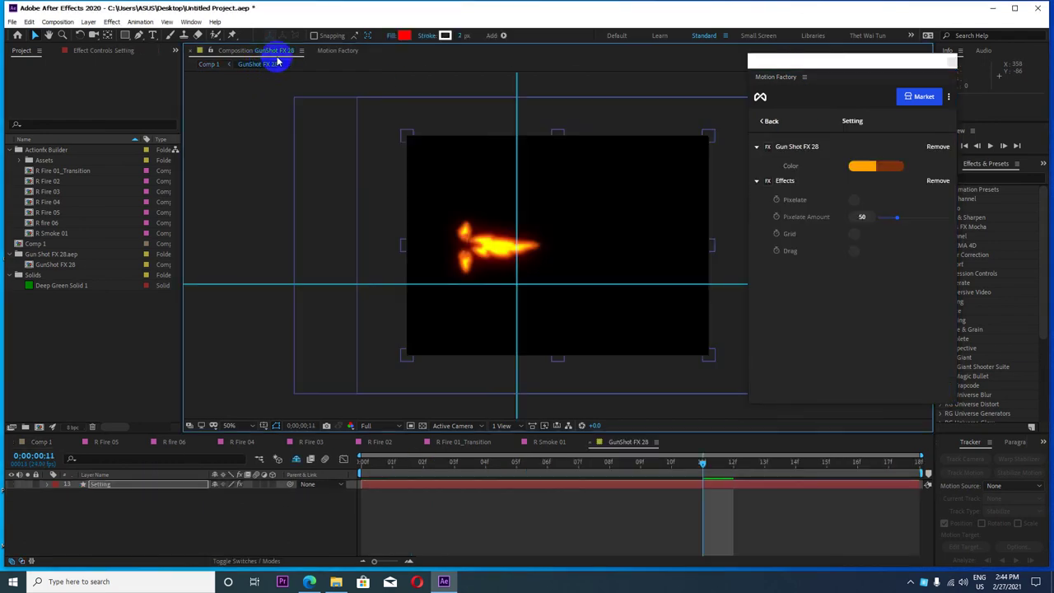
{"action": "left_click", "coordinate": [329, 49]}
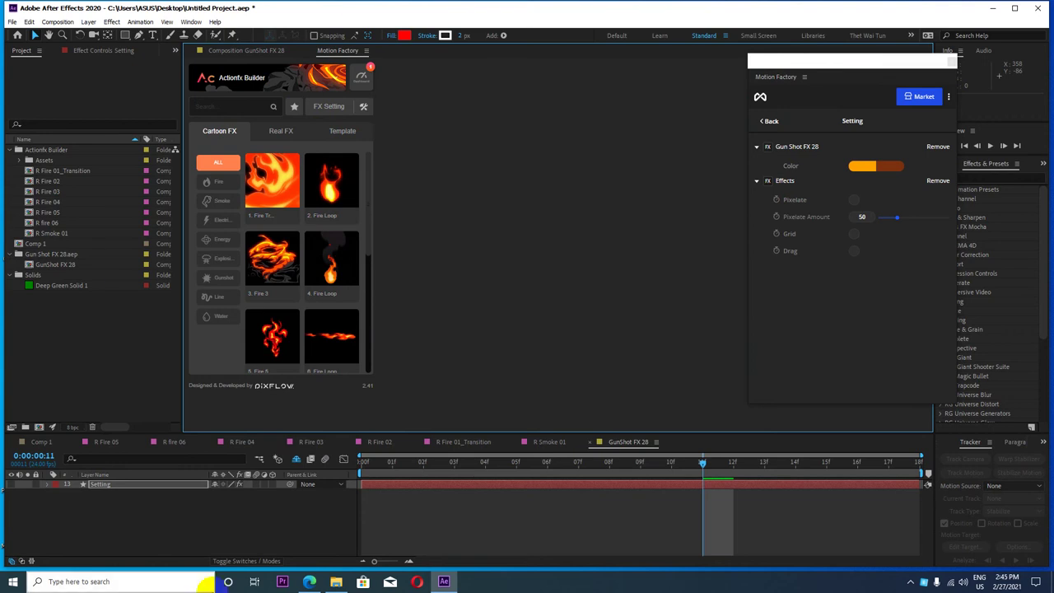
{"action": "left_click", "coordinate": [279, 132]}
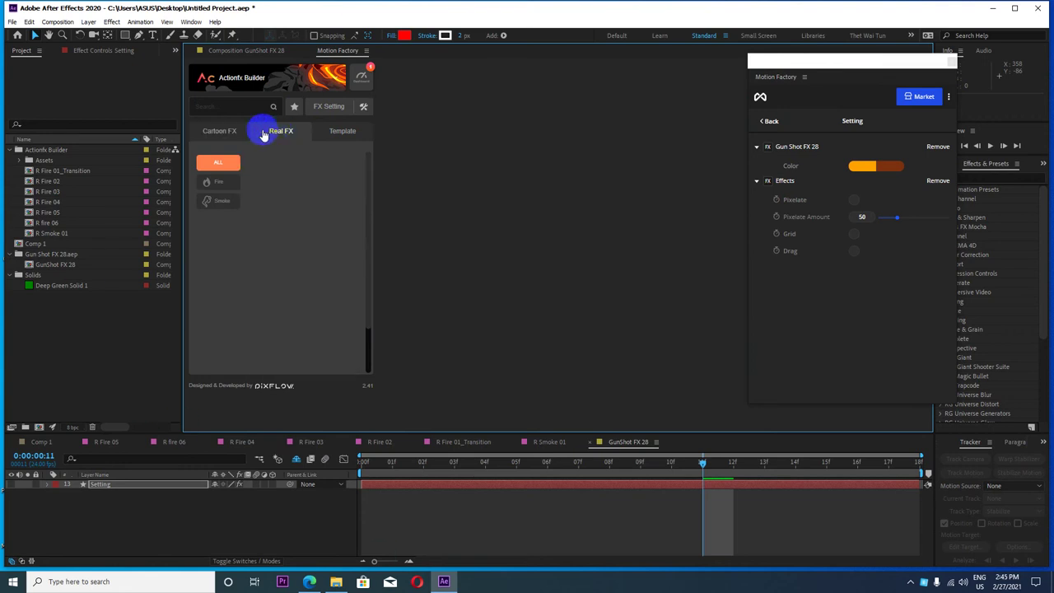
{"action": "left_click", "coordinate": [219, 131]}
{"action": "mouse_move", "coordinate": [293, 239]}
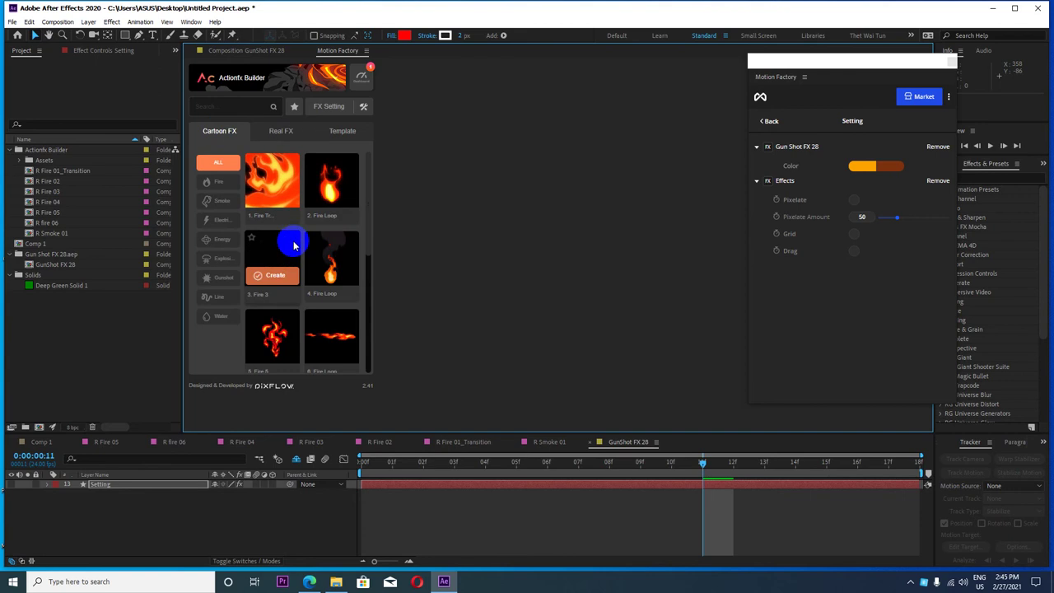
{"action": "scroll", "coordinate": [291, 242], "scroll_direction": "down", "scroll_amount": 1}
Choose the Template category, scroll down and create a composition from template 65
{"action": "left_click", "coordinate": [280, 141]}
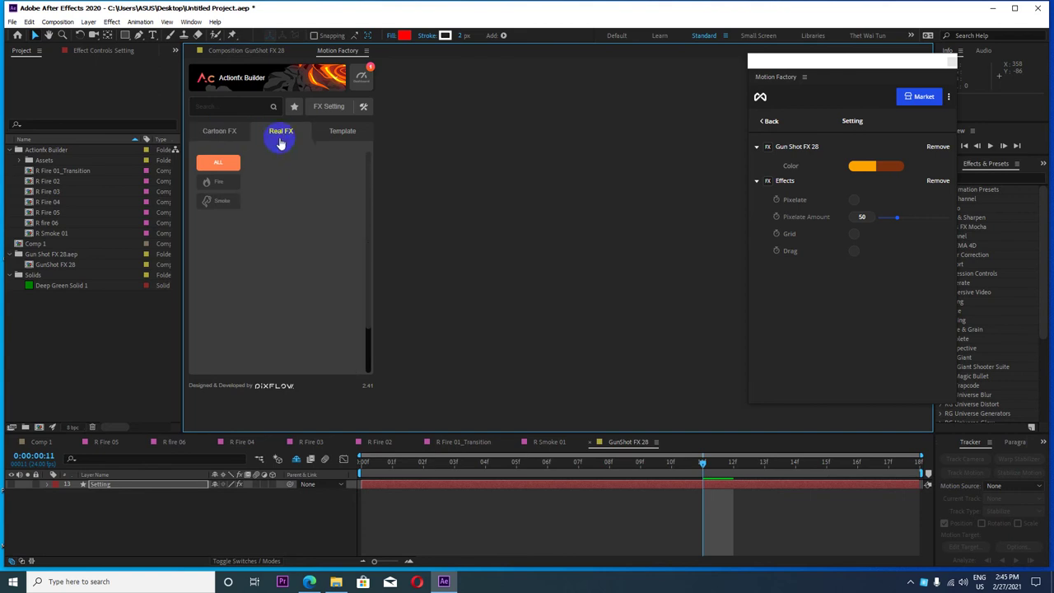
{"action": "left_click", "coordinate": [334, 135]}
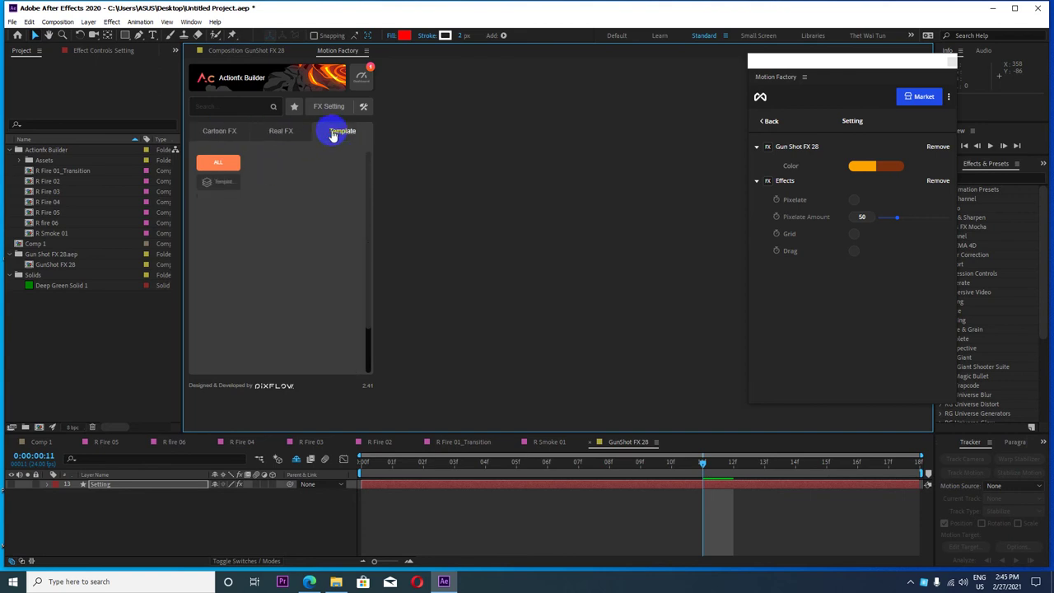
{"action": "left_click", "coordinate": [221, 168]}
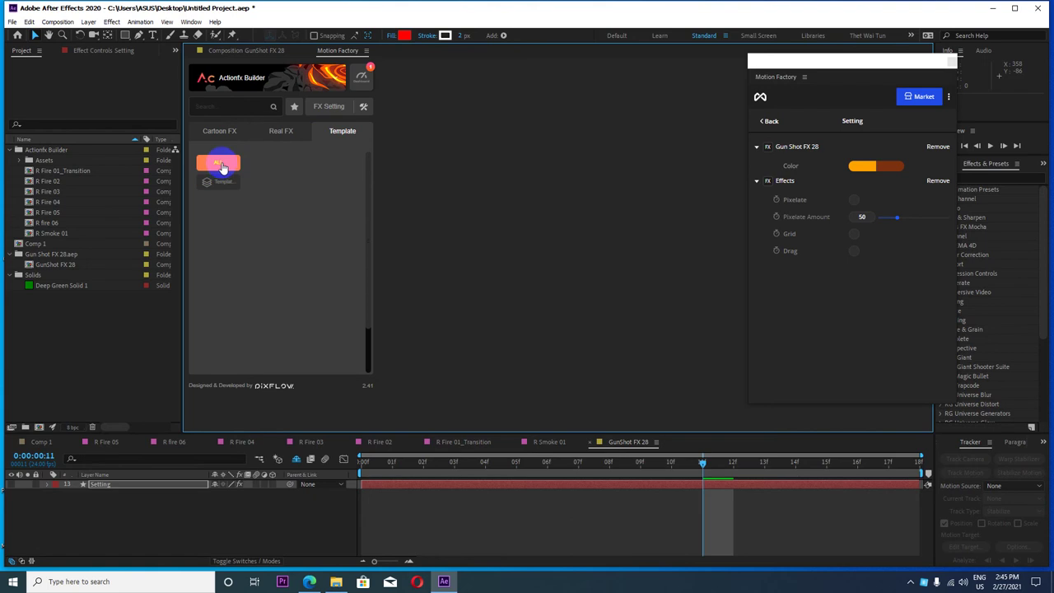
{"action": "left_click", "coordinate": [218, 181]}
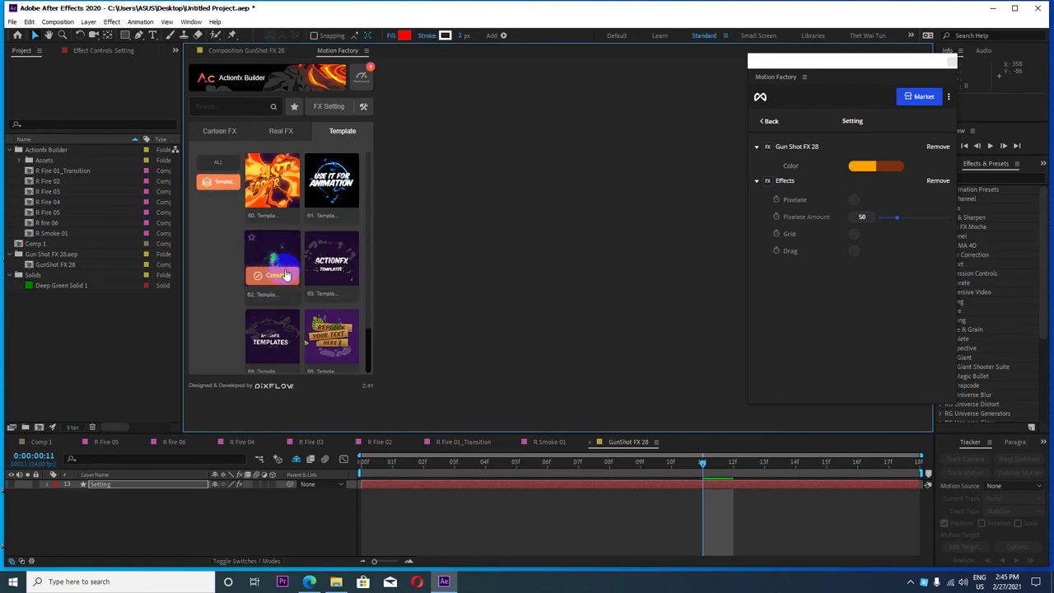
{"action": "scroll", "coordinate": [286, 275], "scroll_direction": "down", "scroll_amount": 2}
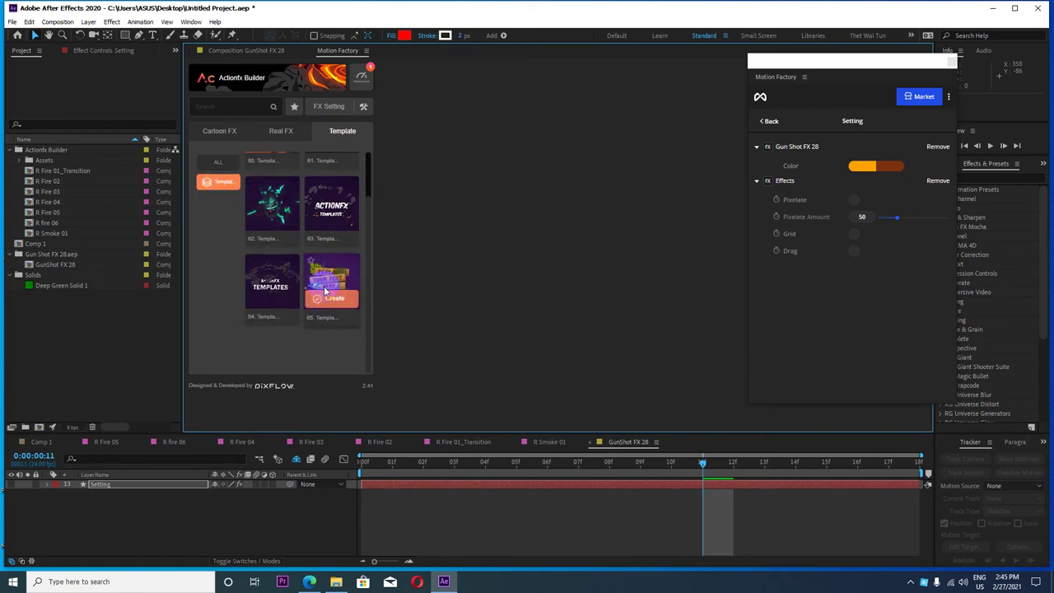
{"action": "left_click", "coordinate": [325, 299]}
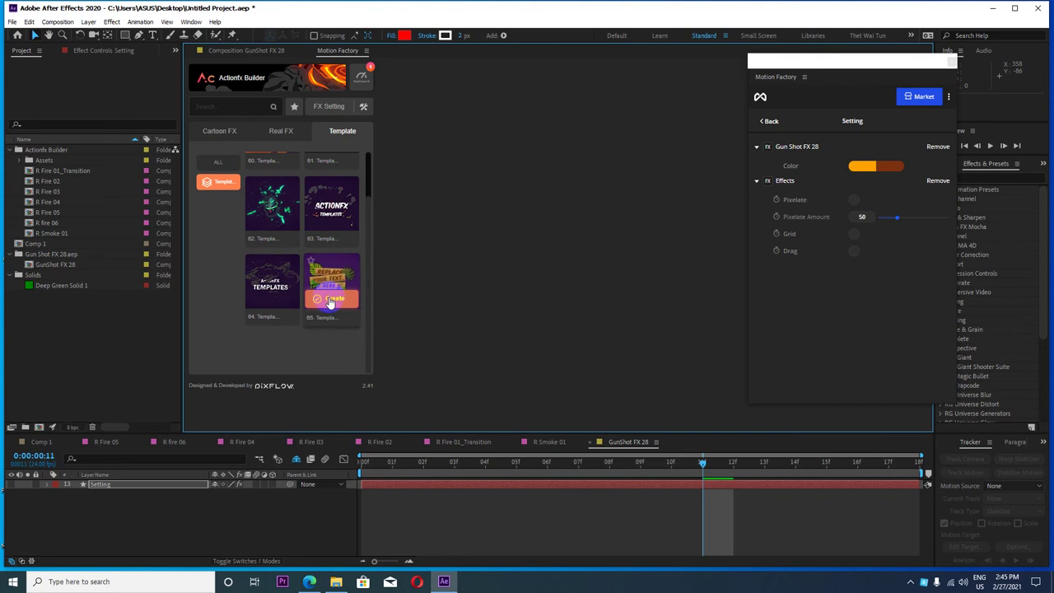
{"action": "left_click", "coordinate": [329, 301]}
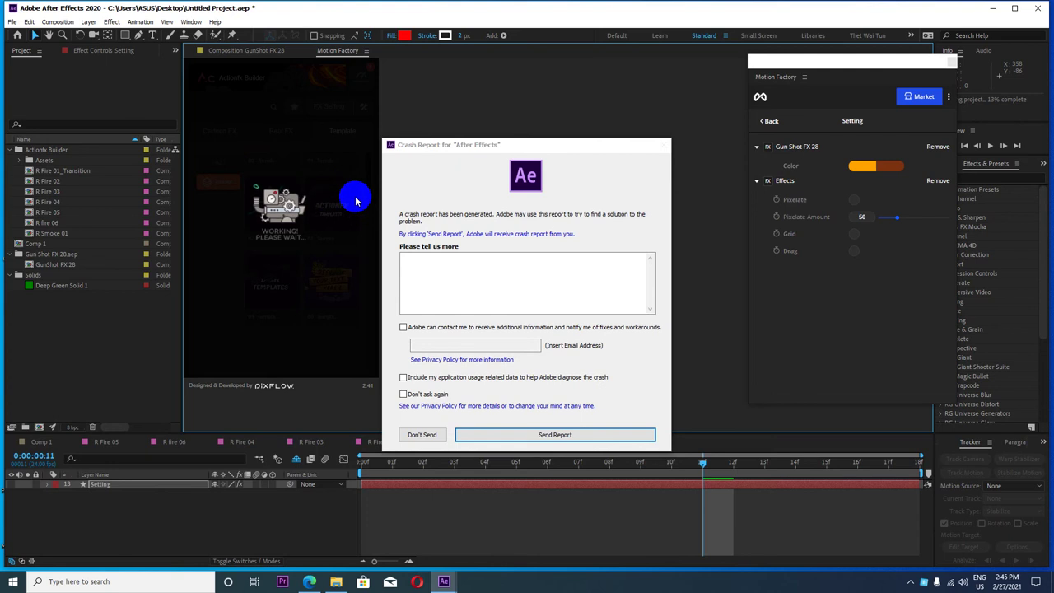
Dismiss the After Effects Crash Report dialog with Don't Send
{"action": "left_click", "coordinate": [433, 260]}
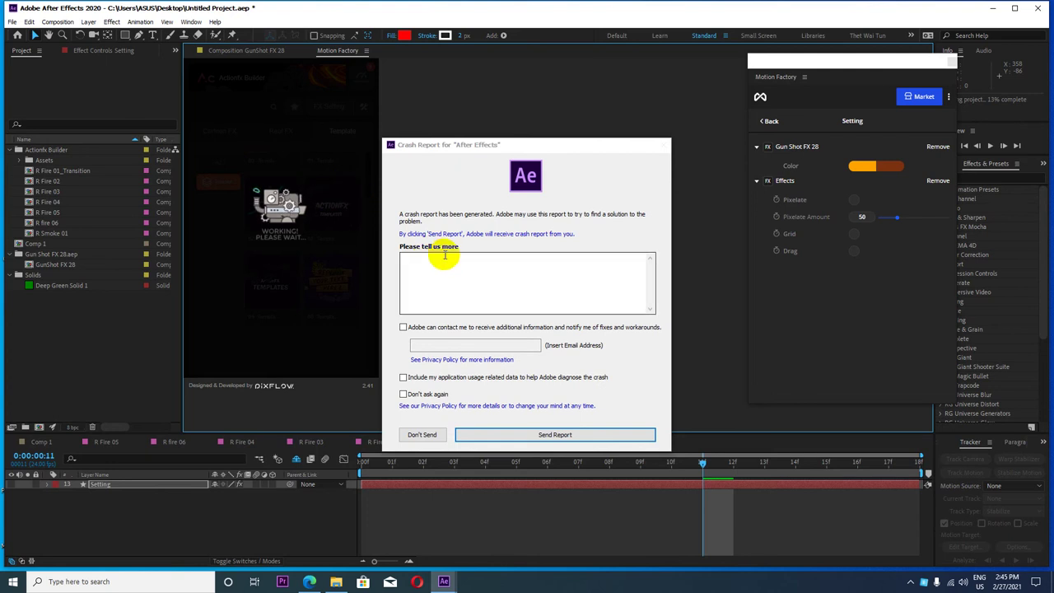
{"action": "left_click", "coordinate": [429, 435]}
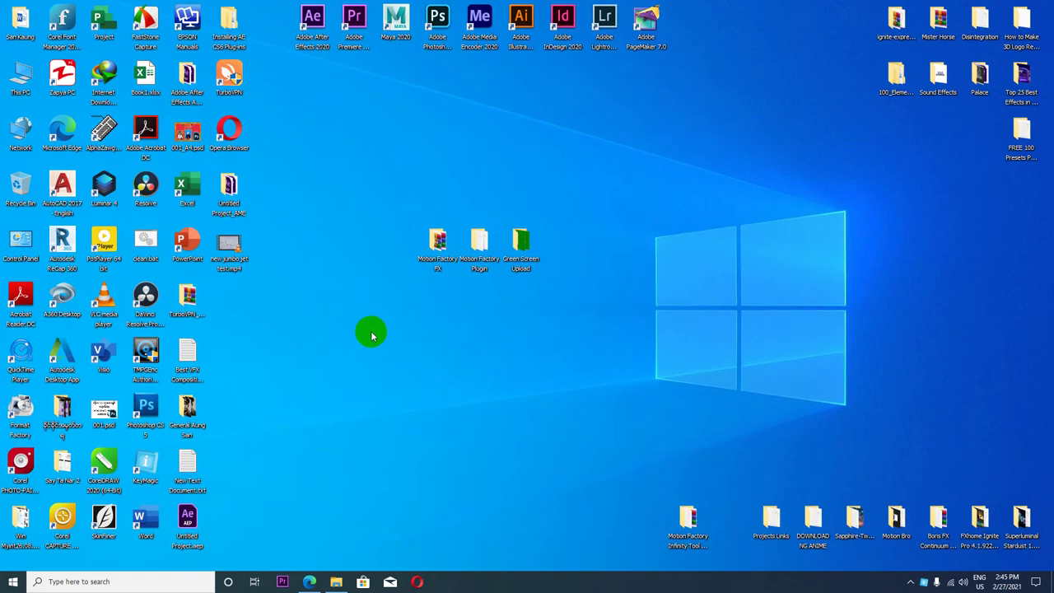
Move Untitled Project.aep to the middle of the desktop and reopen it in After Effects
{"action": "left_click_drag", "start_coordinate": [188, 519], "coordinate": [395, 244]}
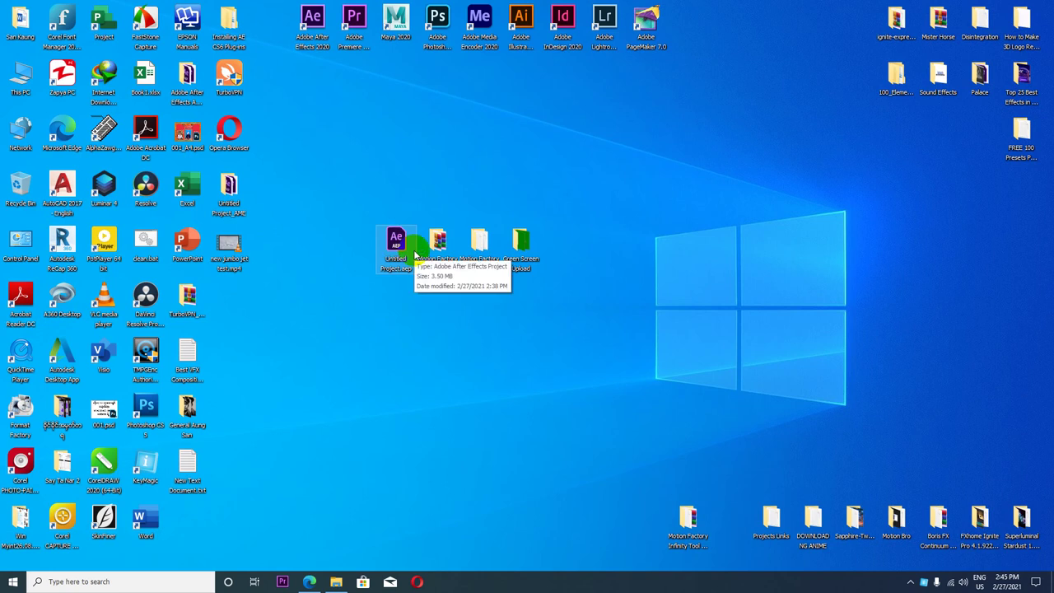
{"action": "double_click", "coordinate": [414, 250]}
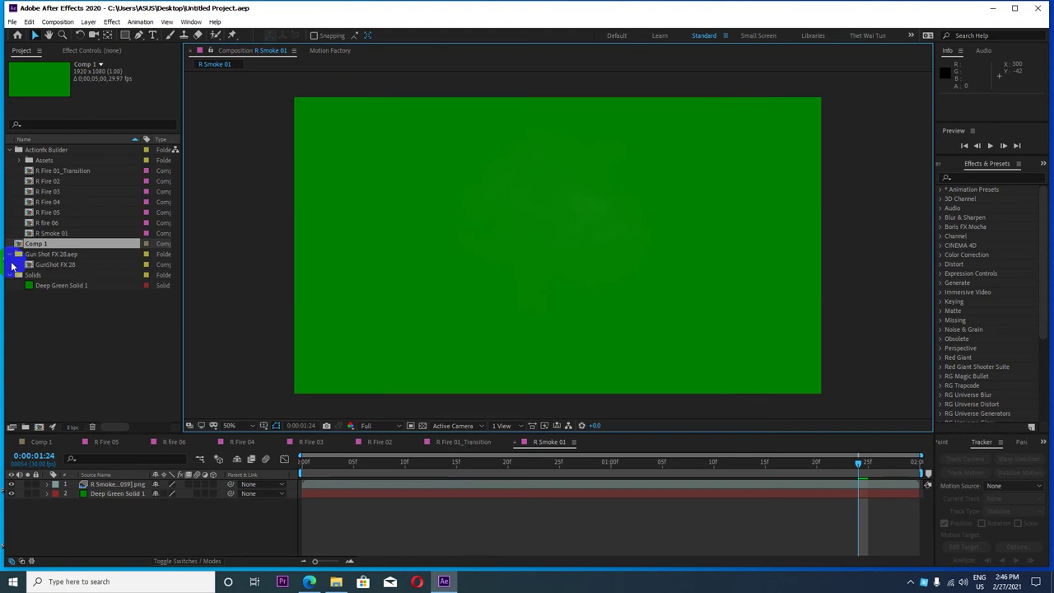
Scrub R Smoke 01 to frame 26, then create template 65 from Motion Factory's Template presets
{"action": "left_click_drag", "start_coordinate": [13, 266], "coordinate": [36, 266]}
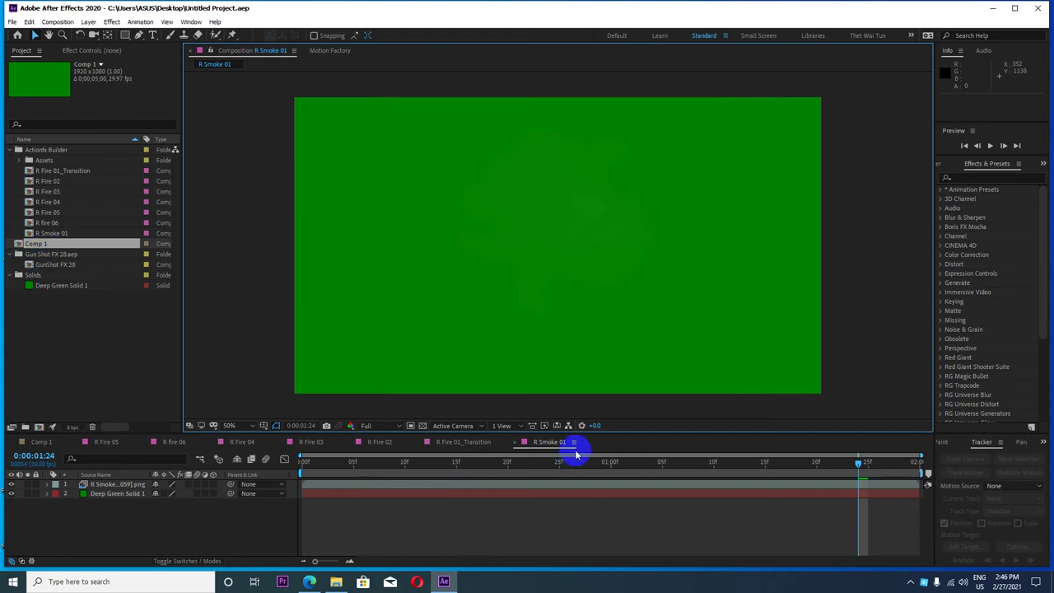
{"action": "left_click_drag", "start_coordinate": [305, 464], "coordinate": [574, 443]}
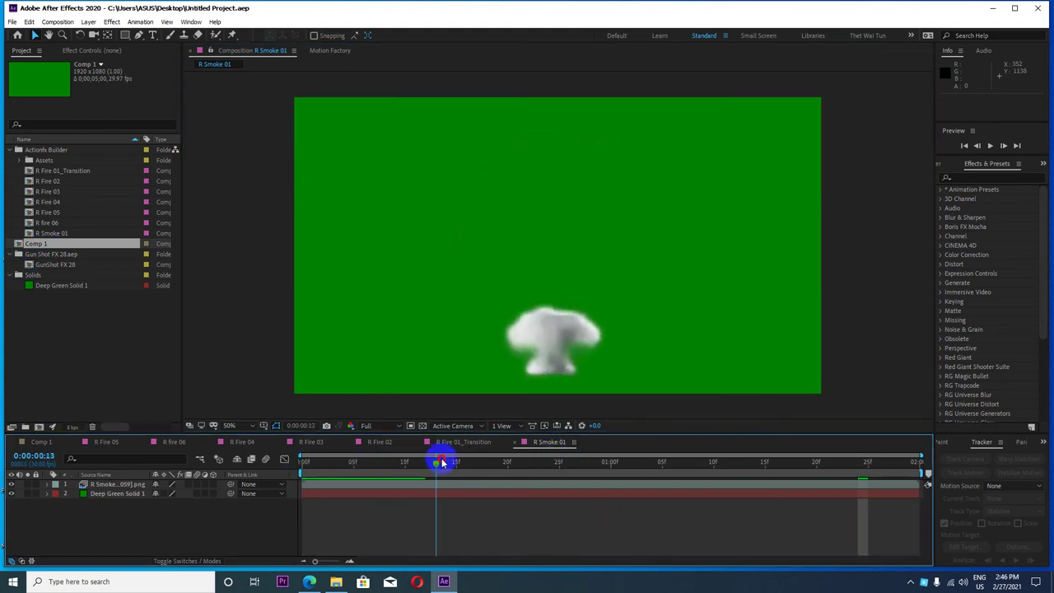
{"action": "left_click", "coordinate": [321, 50]}
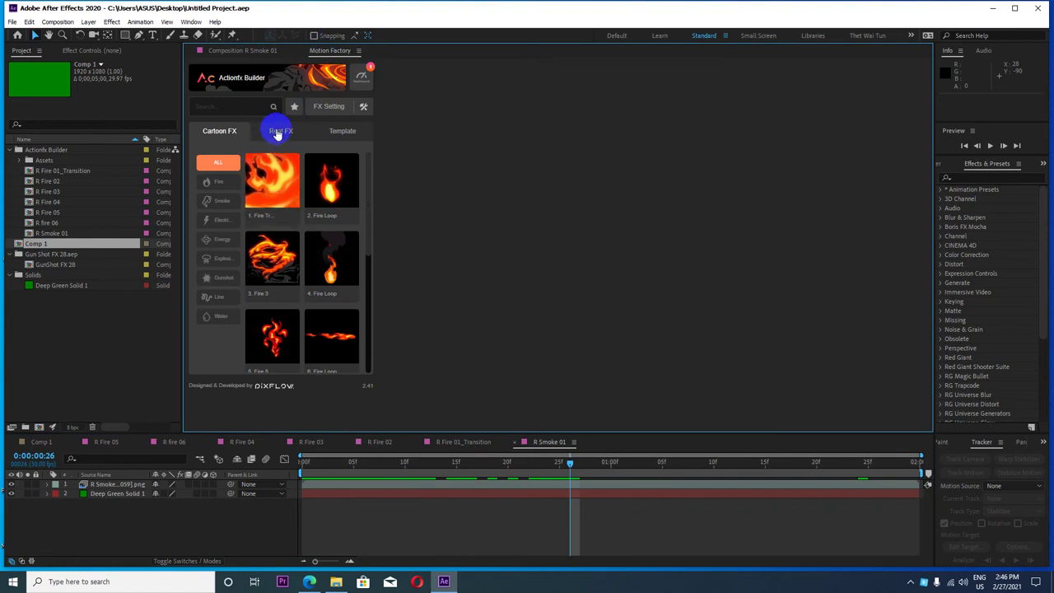
{"action": "left_click", "coordinate": [336, 130]}
{"action": "left_click", "coordinate": [217, 182]}
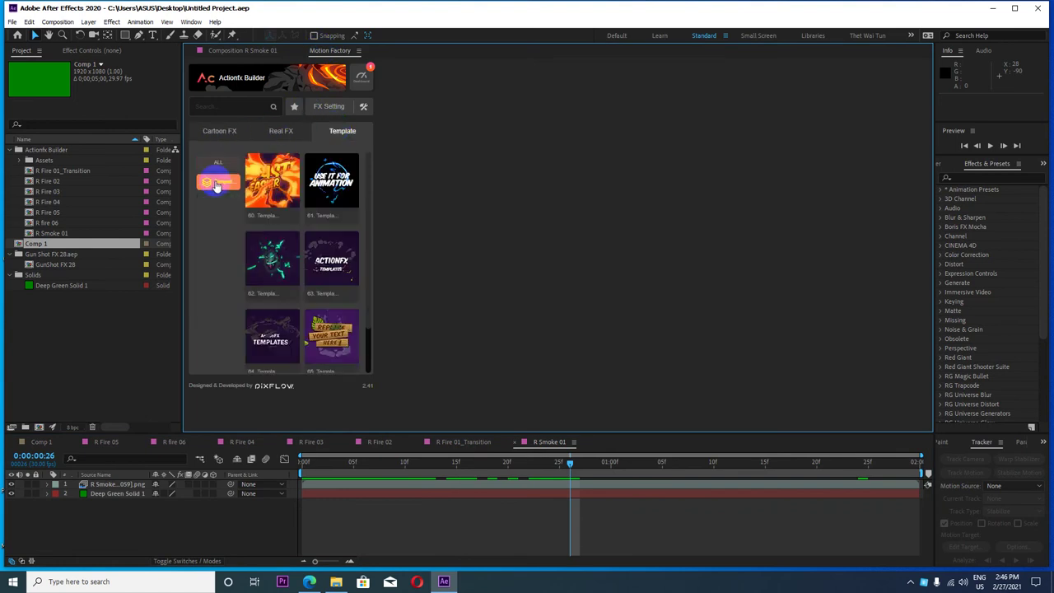
{"action": "scroll", "coordinate": [303, 291], "scroll_direction": "down", "scroll_amount": 2}
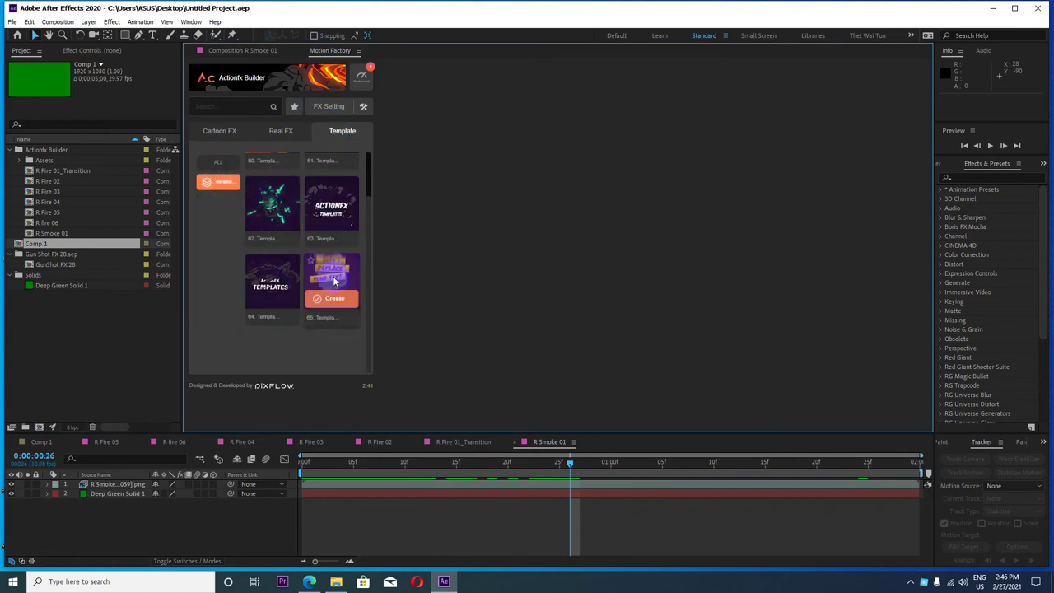
{"action": "left_click", "coordinate": [333, 300]}
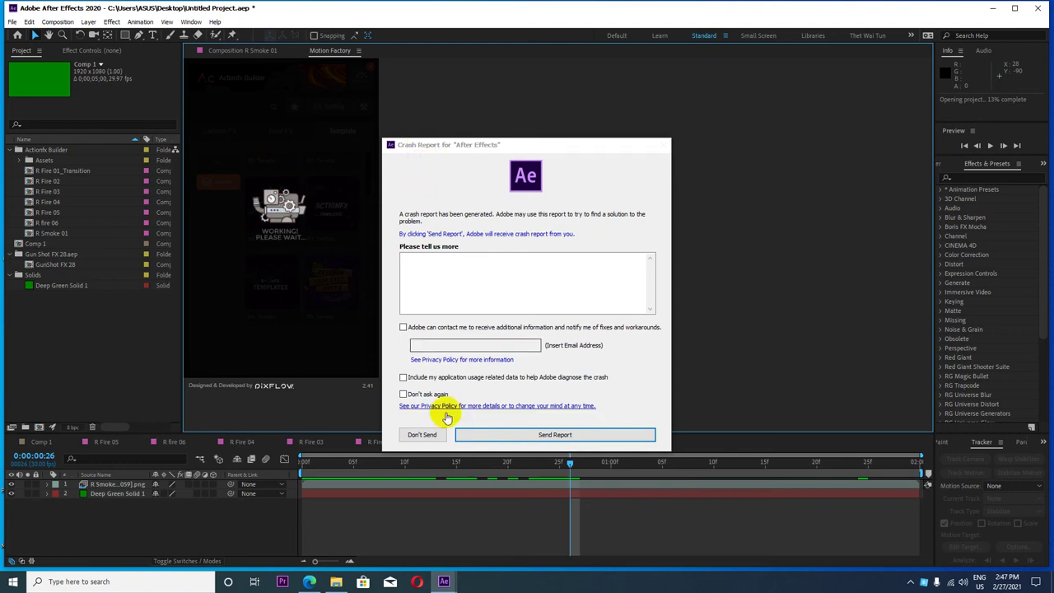
Tick Don't ask again and dismiss the crash report without sending it
{"action": "left_click", "coordinate": [403, 393]}
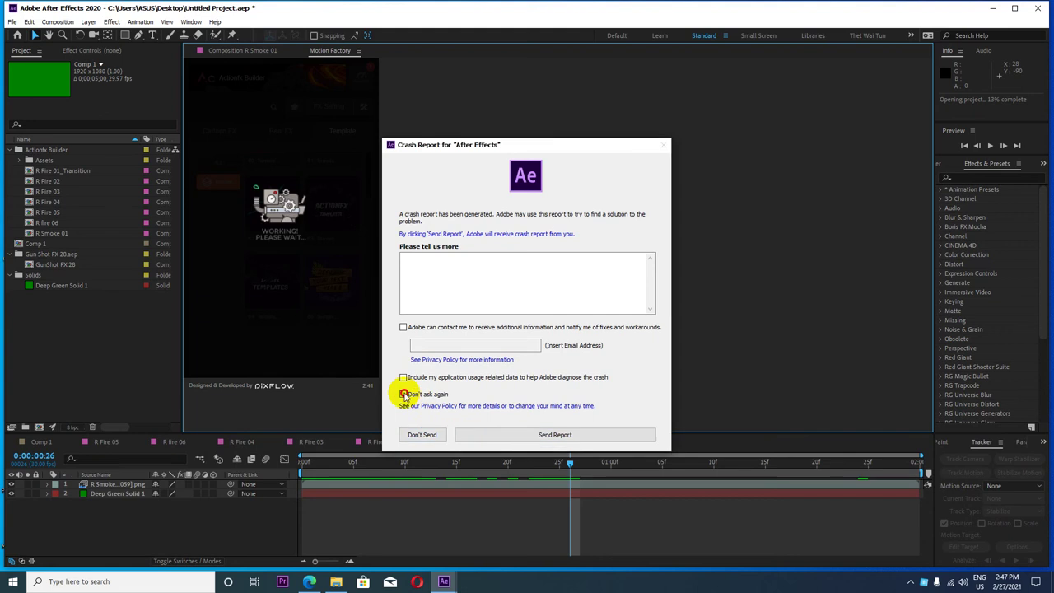
{"action": "left_click", "coordinate": [422, 436]}
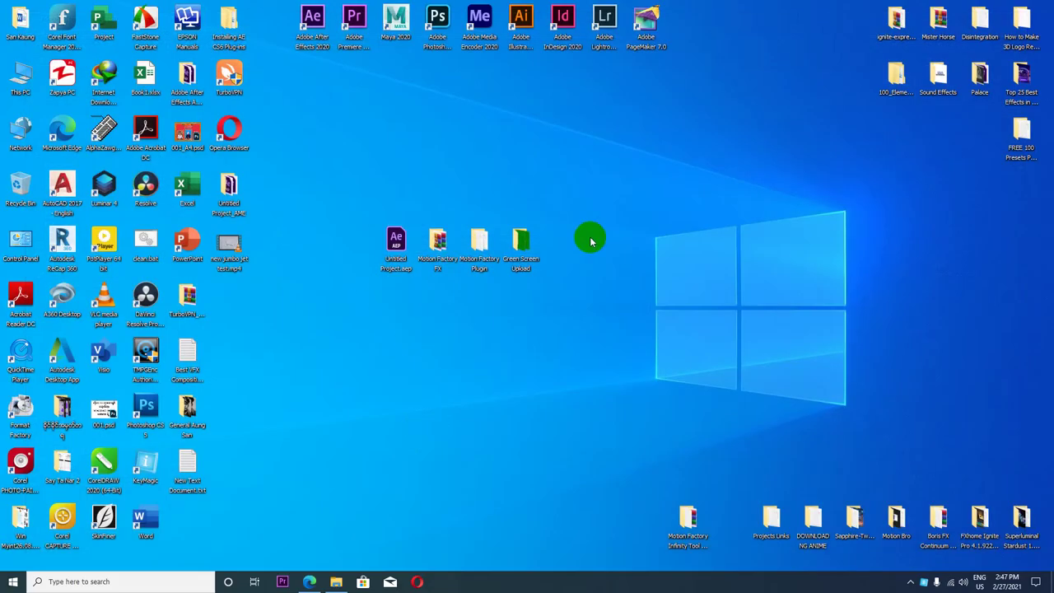
Refresh the desktop and relaunch Untitled Project.aep in After Effects
{"action": "right_click", "coordinate": [625, 210]}
{"action": "right_click", "coordinate": [588, 208]}
{"action": "left_click", "coordinate": [617, 238]}
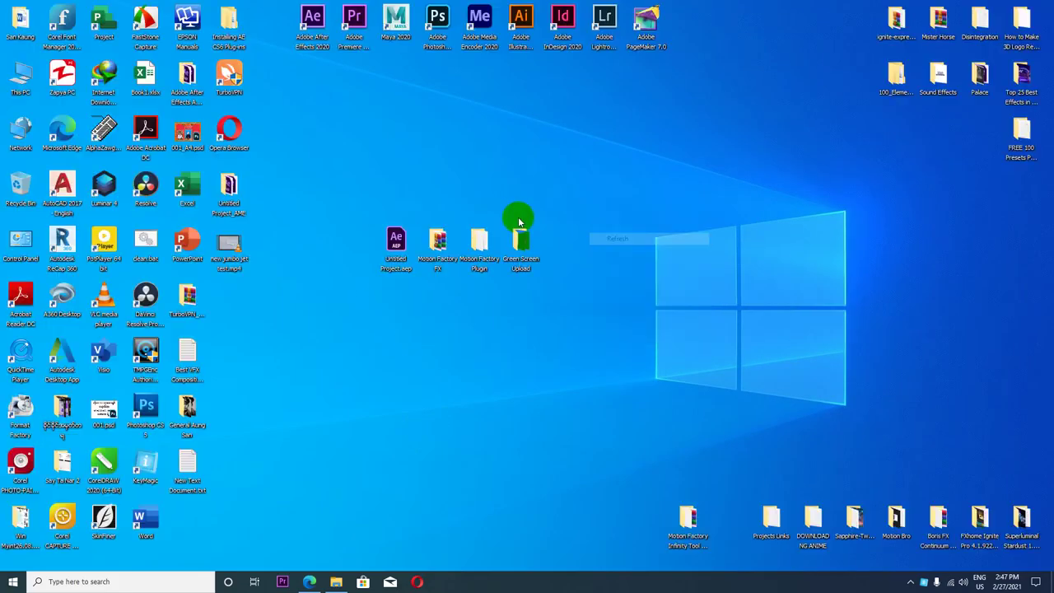
{"action": "left_click", "coordinate": [396, 243]}
{"action": "double_click", "coordinate": [396, 244]}
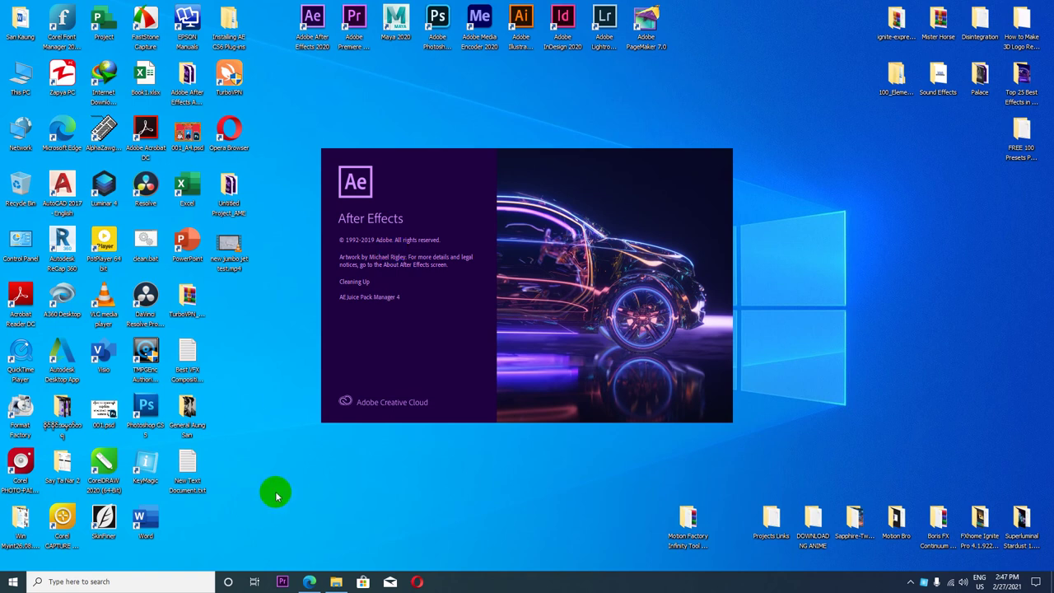
Bring the browser forward and open the Audio Library channel page in a new tab
{"action": "left_click", "coordinate": [309, 581]}
{"action": "left_click", "coordinate": [579, 9]}
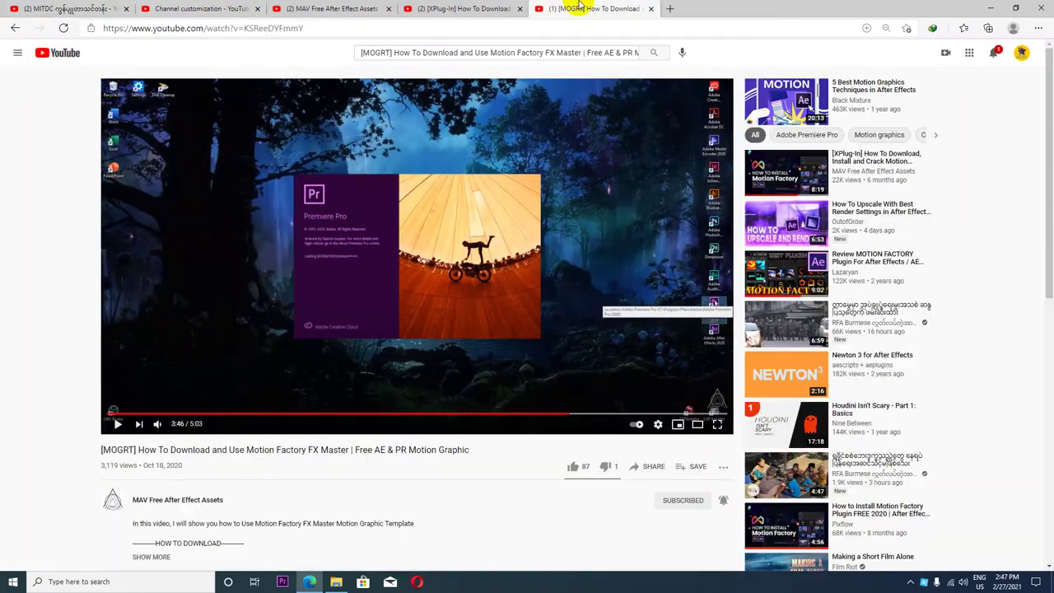
{"action": "left_click", "coordinate": [669, 8]}
{"action": "type", "text": "https://www.youtube.com/channel/UCht8qITGkBvXKsR1Byln-wA"}
{"action": "key", "text": "Return"}
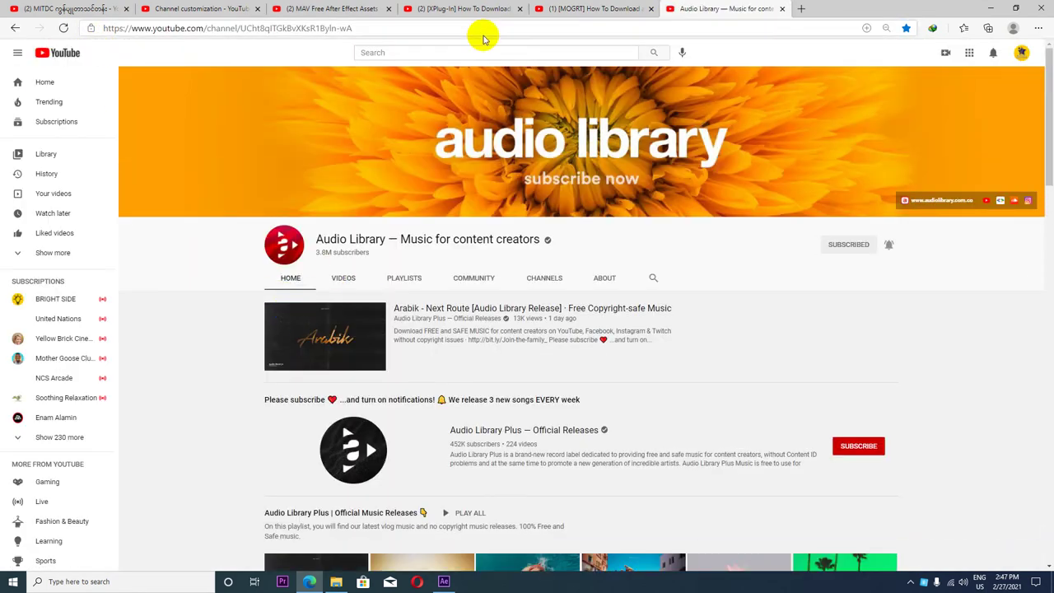
Search YouTube for 'Green Screen Effects' and scroll through the results
{"action": "left_click", "coordinate": [458, 51]}
{"action": "type", "text": "Gr"}
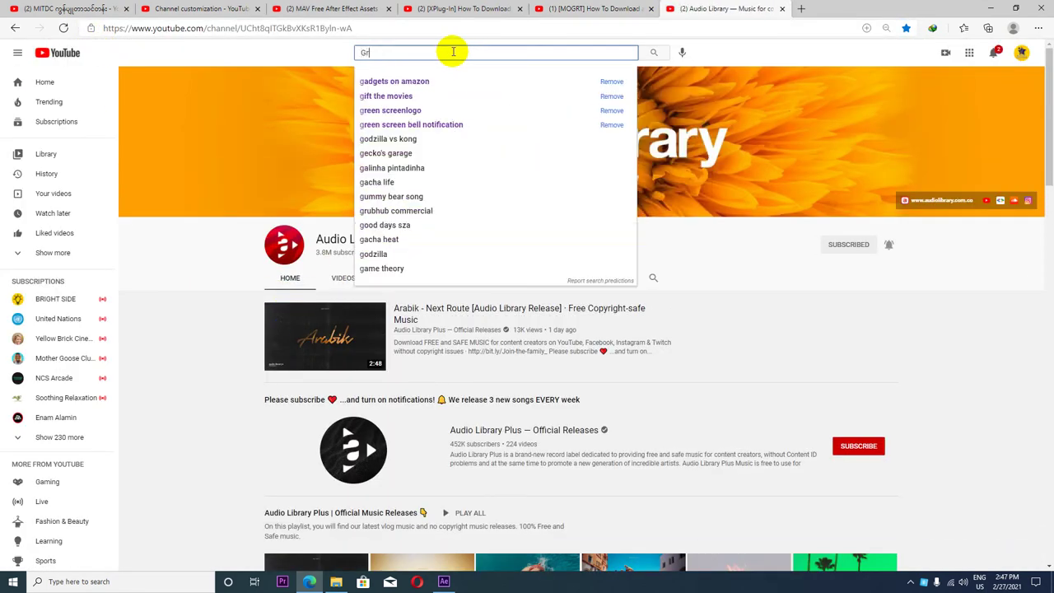
{"action": "type", "text": "een"}
{"action": "key", "text": "alt+Tab"}
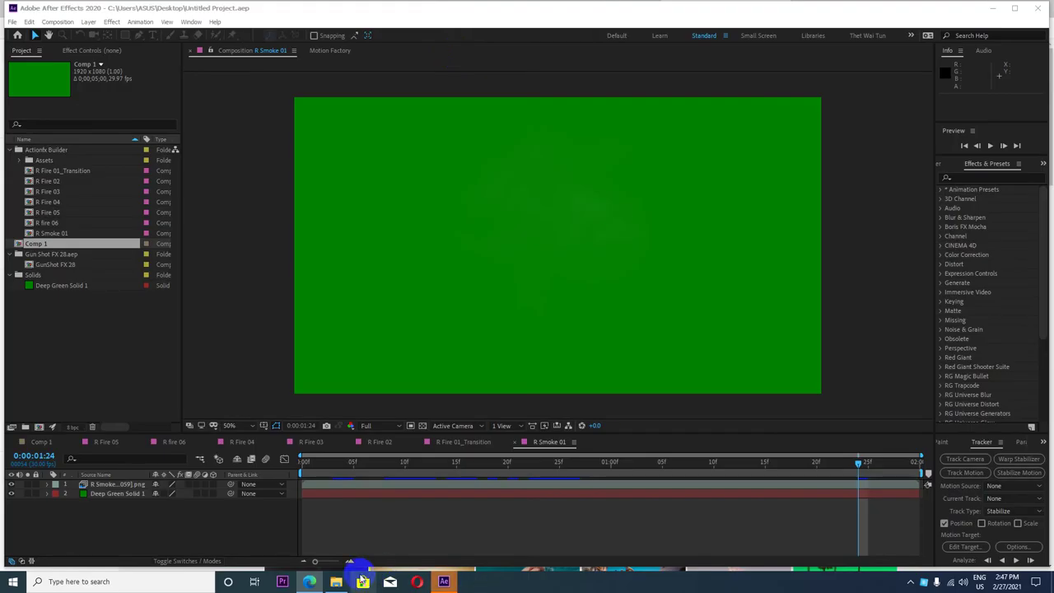
{"action": "left_click", "coordinate": [378, 176]}
{"action": "left_click", "coordinate": [309, 581]}
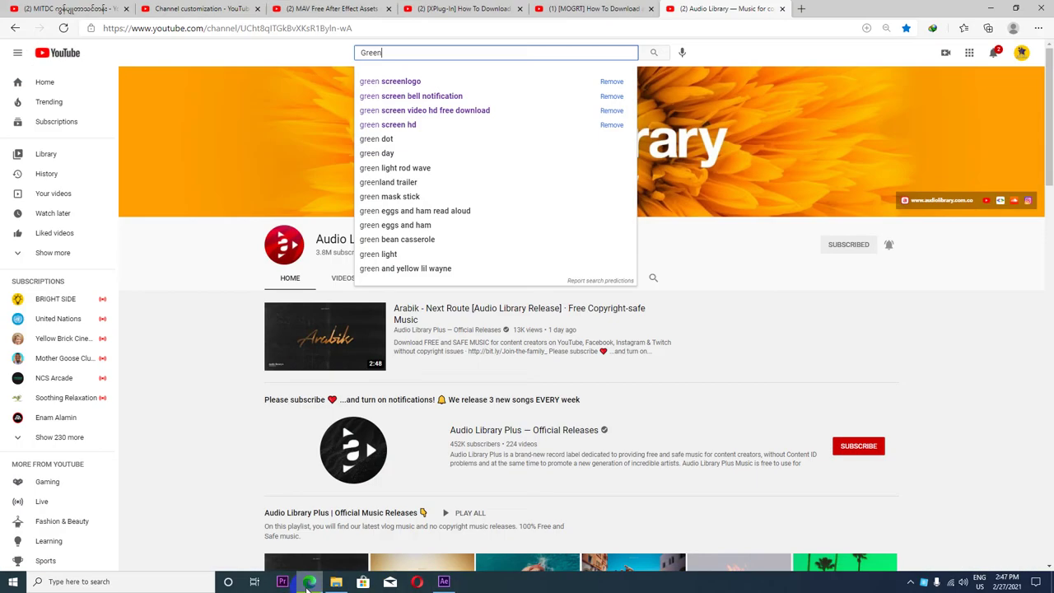
{"action": "type", "text": " Screen"}
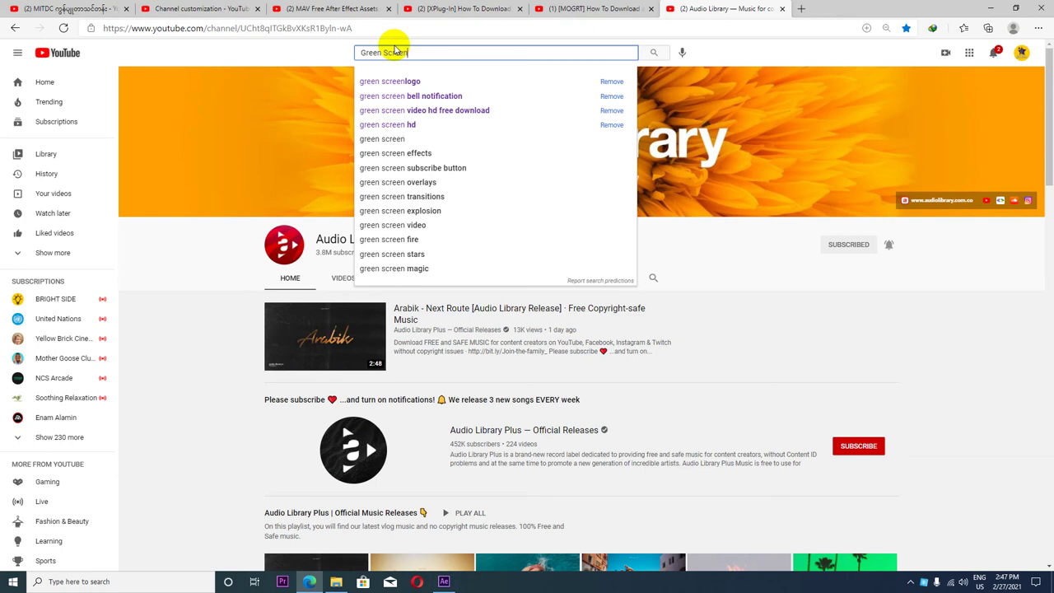
{"action": "type", "text": " Effec"}
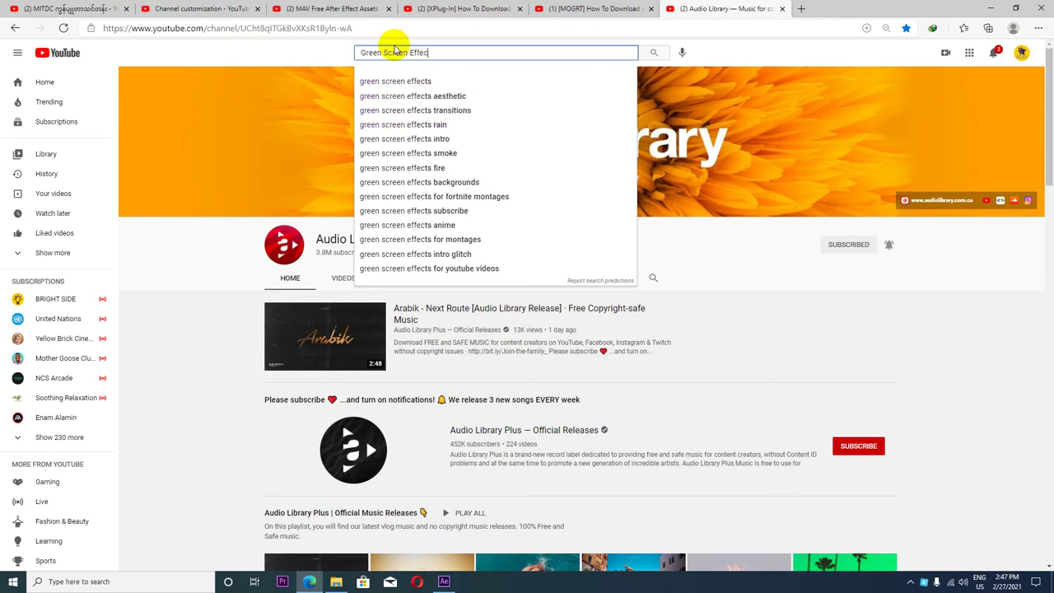
{"action": "type", "text": "s"}
{"action": "key", "text": "Return"}
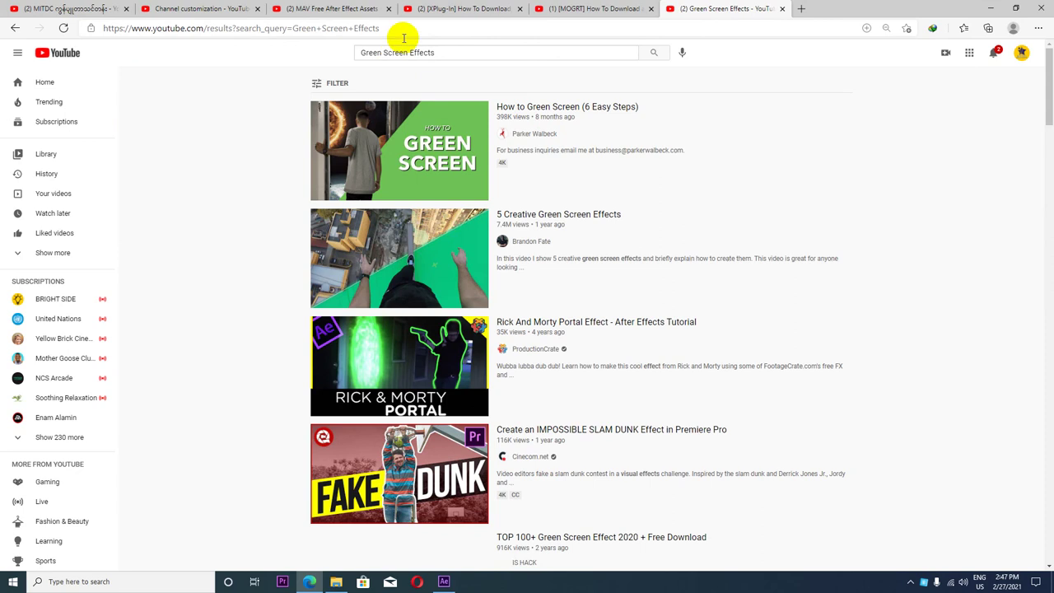
{"action": "scroll", "coordinate": [420, 165], "scroll_direction": "down", "scroll_amount": 1}
{"action": "scroll", "coordinate": [403, 206], "scroll_direction": "down", "scroll_amount": 2}
{"action": "scroll", "coordinate": [396, 214], "scroll_direction": "down", "scroll_amount": 2}
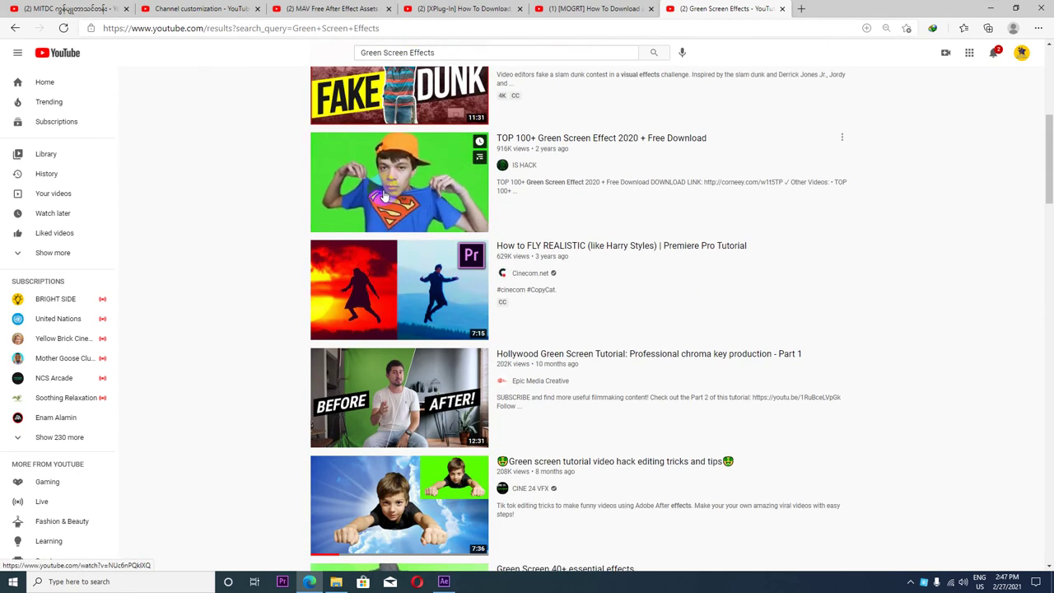
{"action": "scroll", "coordinate": [387, 214], "scroll_direction": "down", "scroll_amount": 4}
{"action": "scroll", "coordinate": [398, 247], "scroll_direction": "down", "scroll_amount": 1}
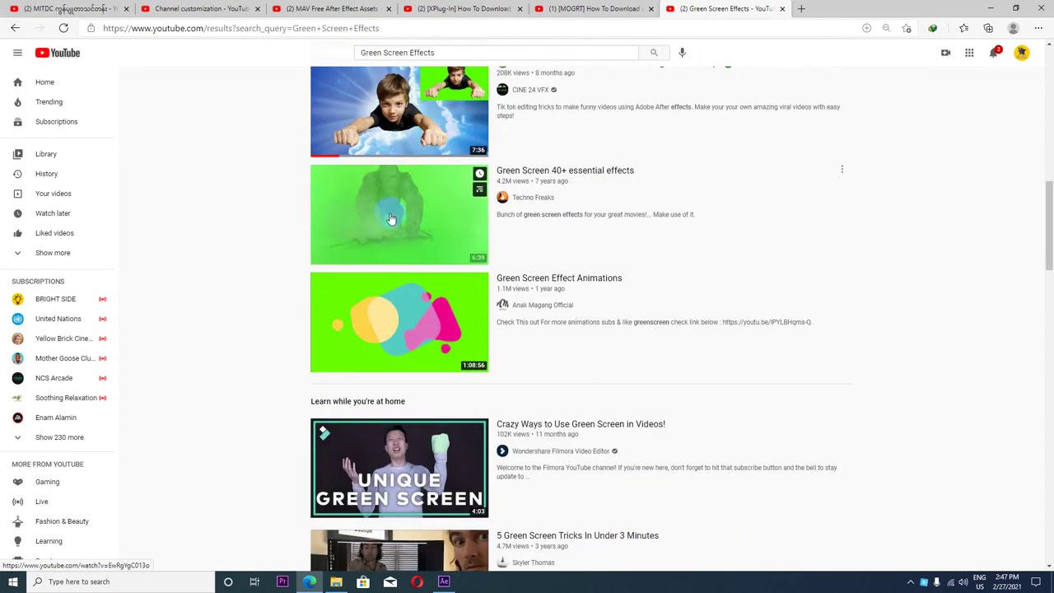
{"action": "scroll", "coordinate": [403, 230], "scroll_direction": "down", "scroll_amount": 1}
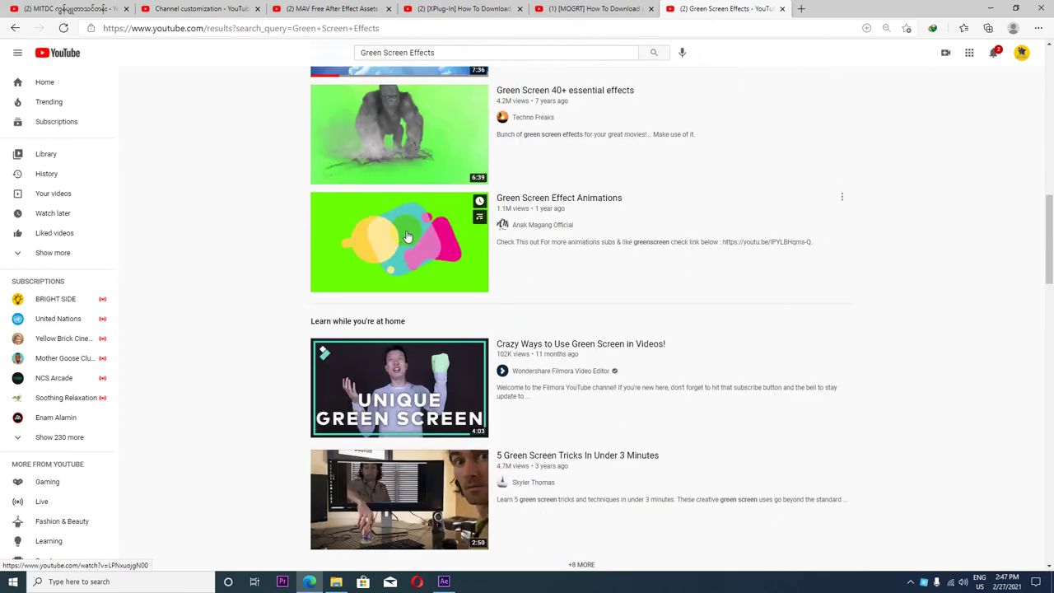
Play Green Screen Effect Animations, pause it at 0:28, and minimize the browser
{"action": "left_click", "coordinate": [551, 200]}
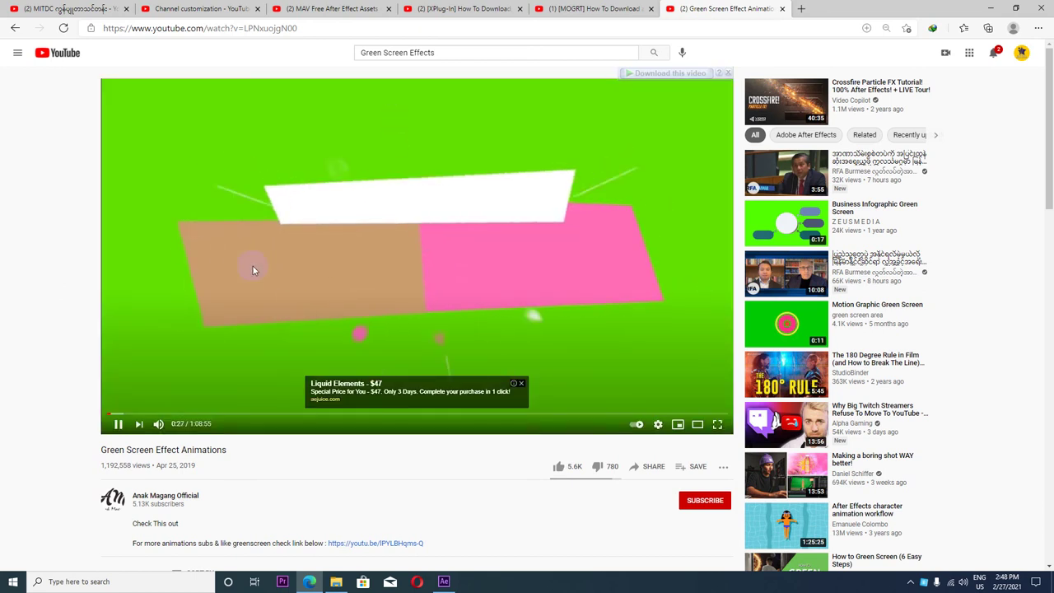
{"action": "left_click", "coordinate": [330, 258]}
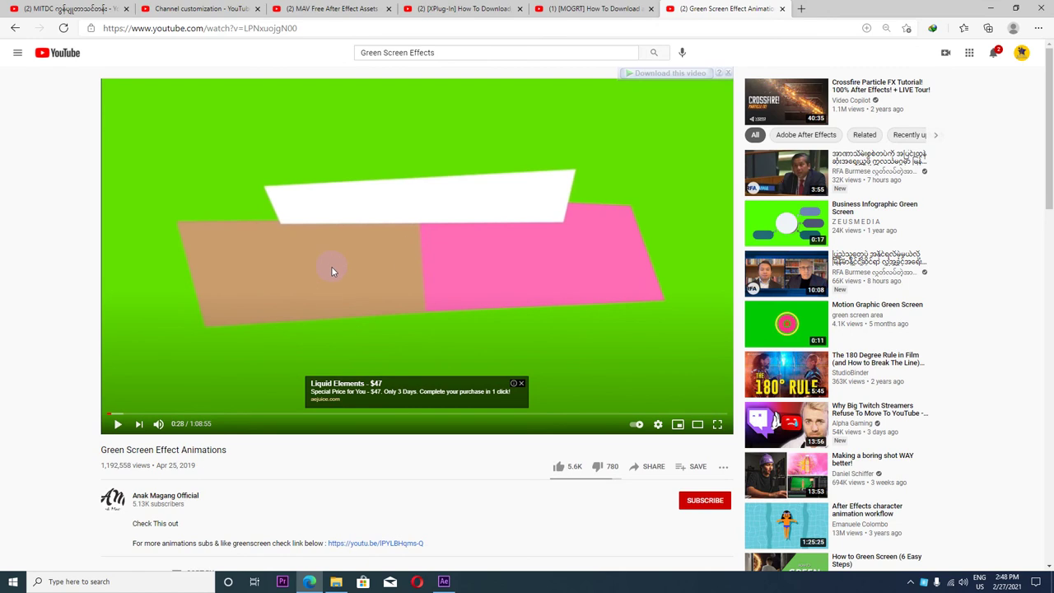
{"action": "left_click", "coordinate": [990, 8]}
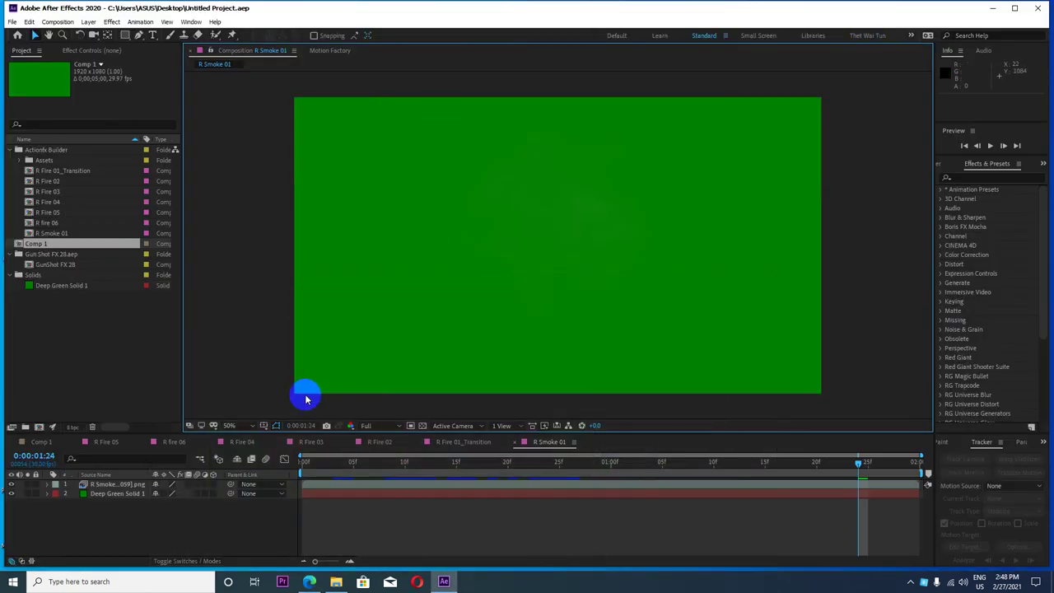
Open the Green Screen Upload folder and preview 001_Gun Shot Green Screen.mp4 in VLC
{"action": "left_click", "coordinate": [991, 8]}
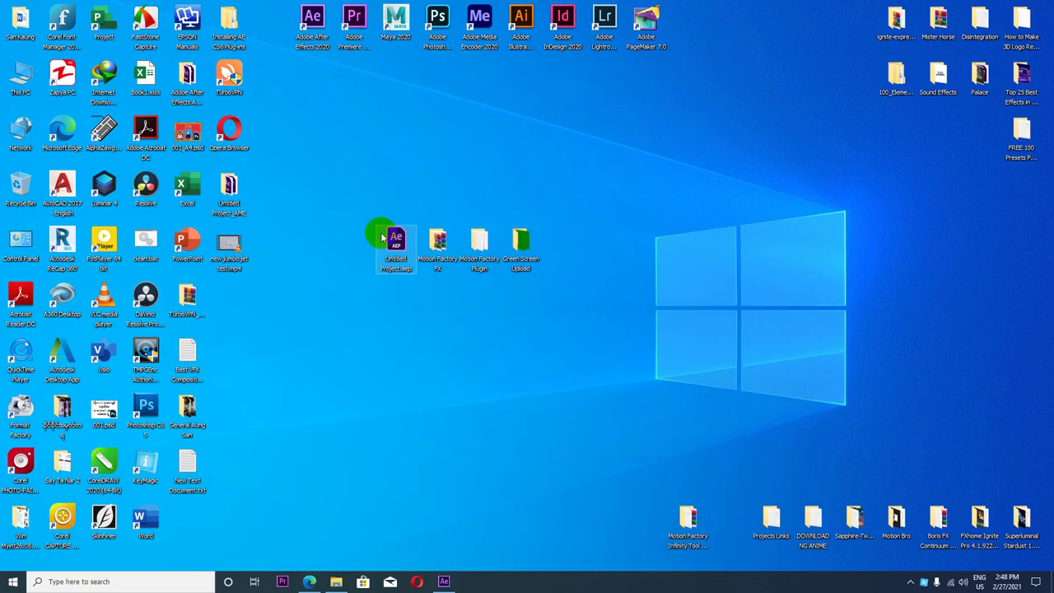
{"action": "left_click", "coordinate": [514, 242]}
{"action": "double_click", "coordinate": [514, 241]}
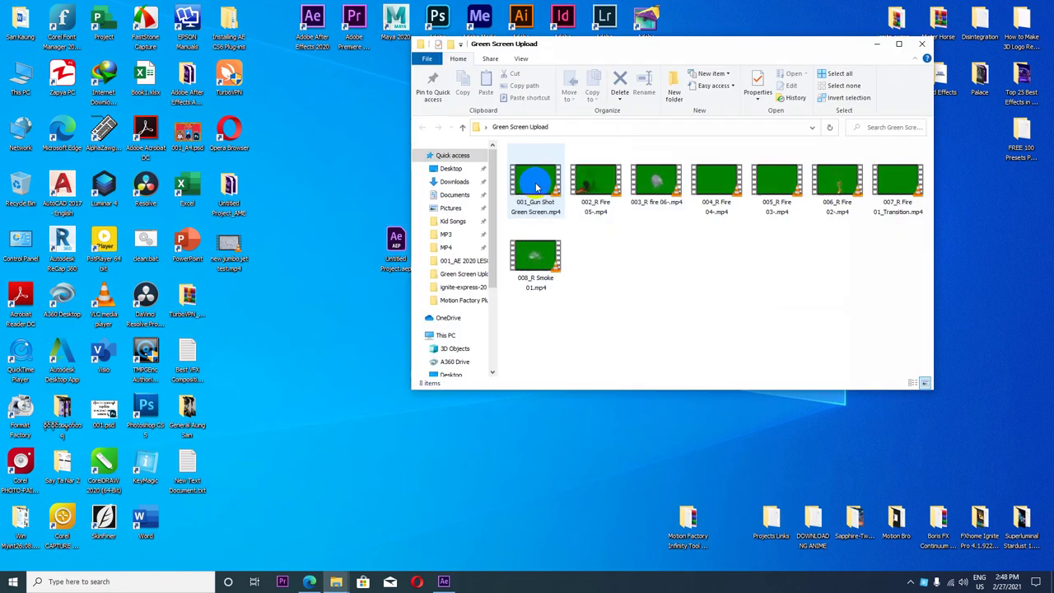
{"action": "left_click", "coordinate": [537, 188]}
{"action": "double_click", "coordinate": [537, 188]}
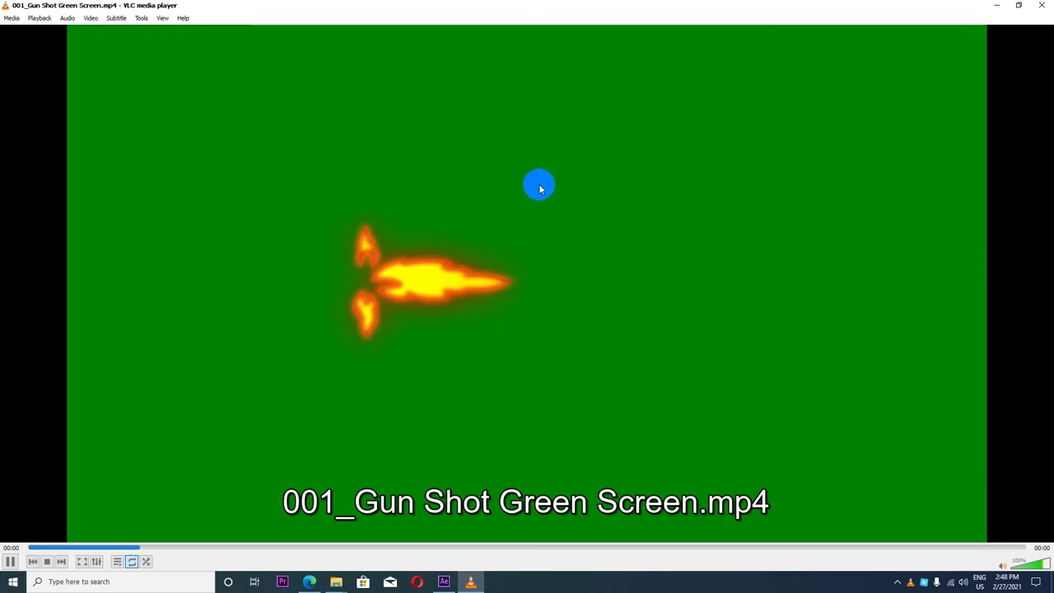
{"action": "left_click", "coordinate": [1039, 8]}
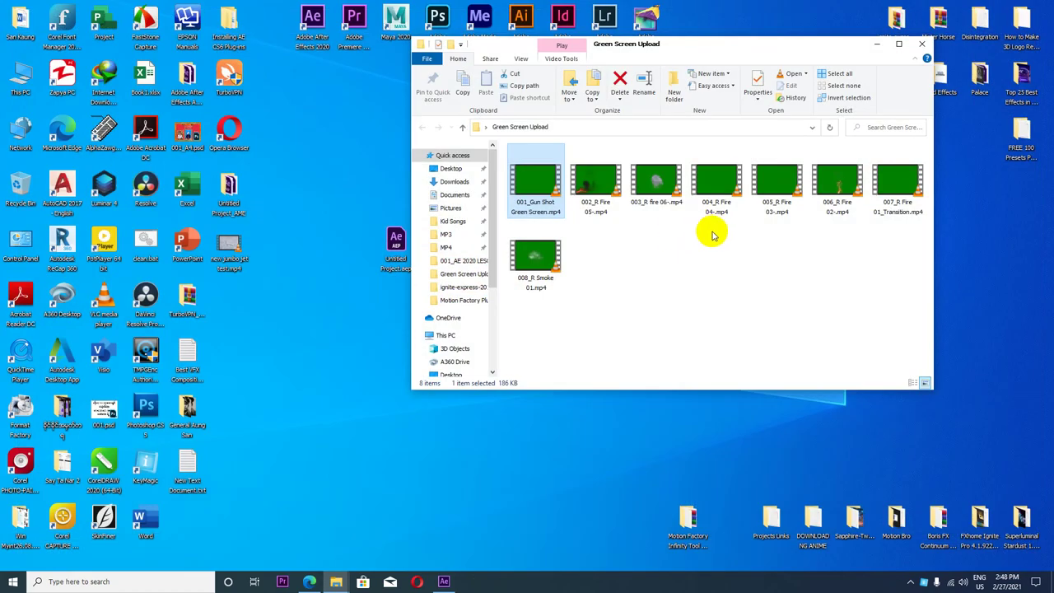
Preview 002_R Fire 05-.mp4, refresh the desktop, and return to After Effects
{"action": "left_click", "coordinate": [589, 187]}
{"action": "double_click", "coordinate": [589, 188]}
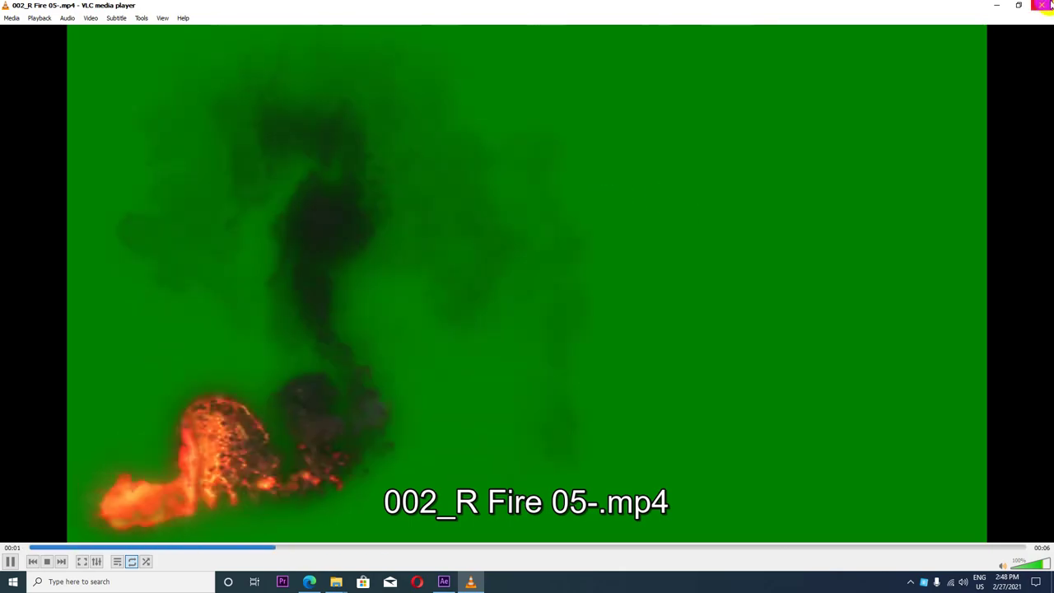
{"action": "key", "text": "ctrl+q"}
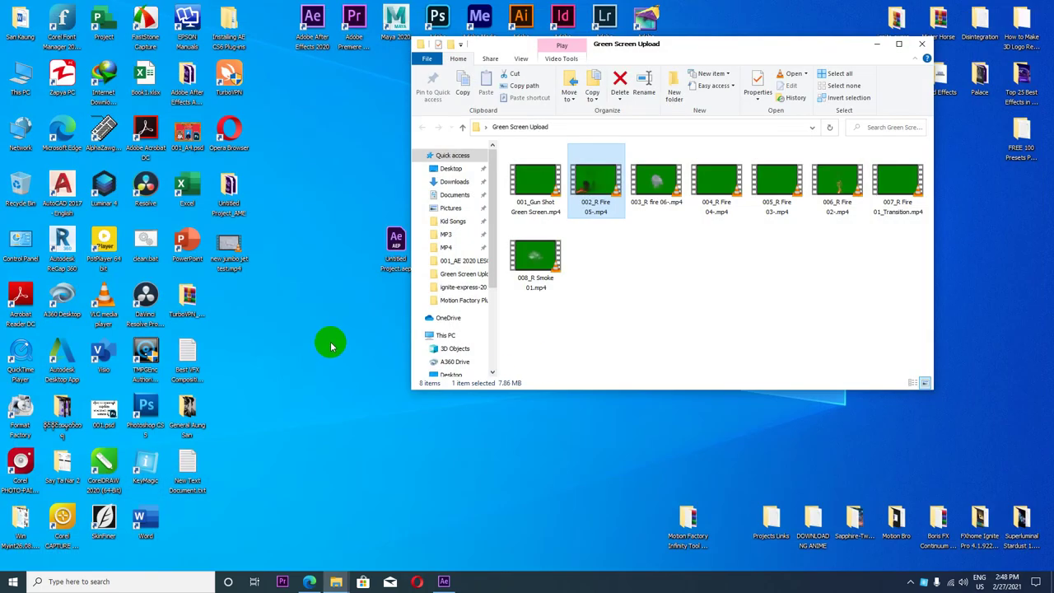
{"action": "right_click", "coordinate": [300, 337]}
{"action": "left_click", "coordinate": [313, 370]}
{"action": "left_click", "coordinate": [497, 316]}
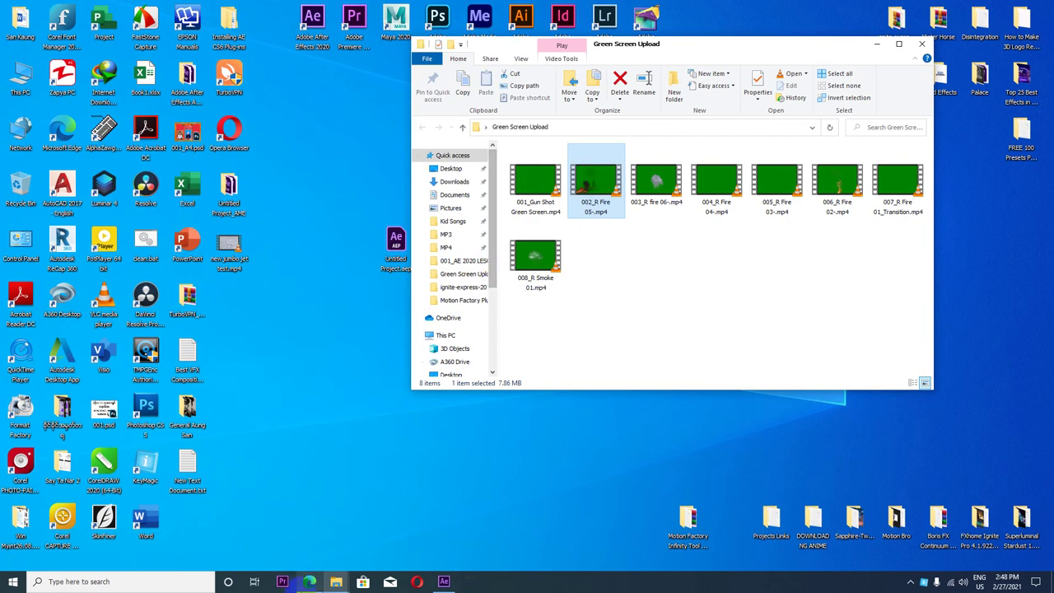
{"action": "left_click", "coordinate": [444, 581]}
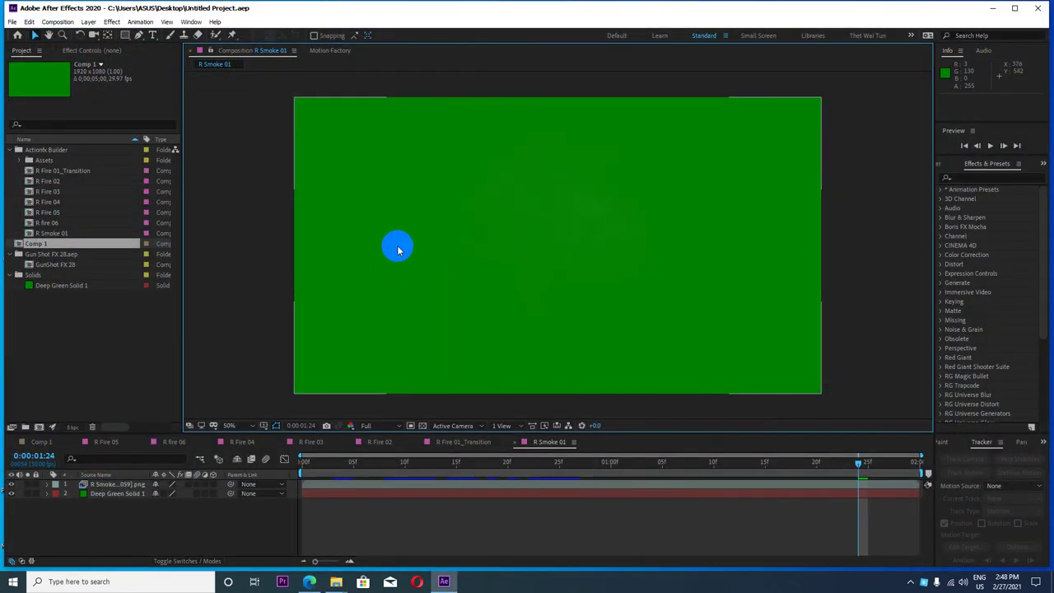
Scrub R Smoke 01 from about 0:27 to 1:04 and back, stopping at frame 11
{"action": "mouse_move", "coordinate": [339, 478]}
{"action": "left_mouse_down"}
{"action": "mouse_move", "coordinate": [581, 437]}
{"action": "mouse_move", "coordinate": [239, 461]}
{"action": "left_mouse_up"}
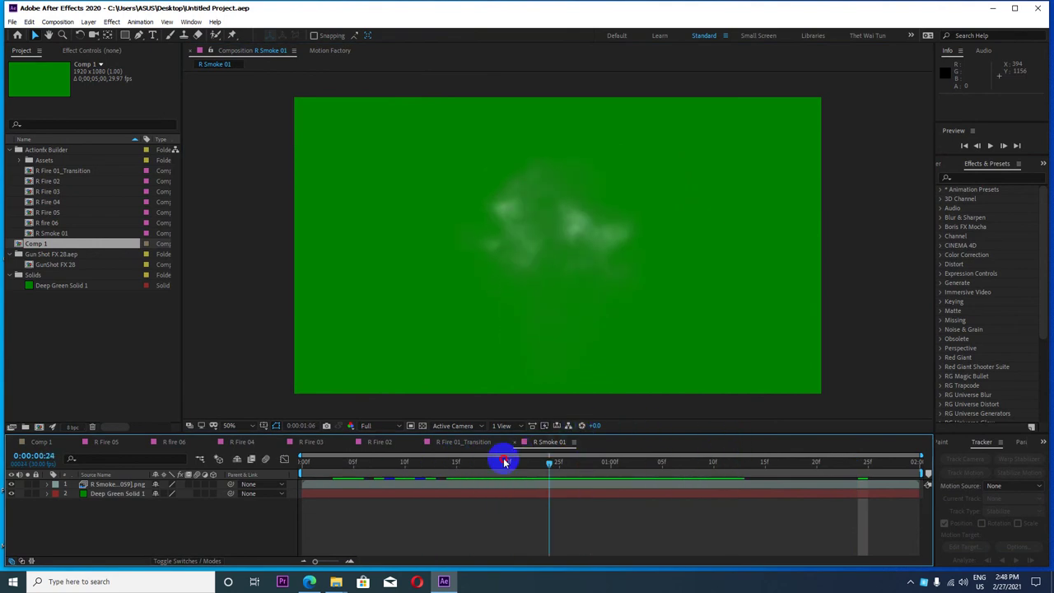
{"action": "left_click_drag", "start_coordinate": [239, 461], "coordinate": [652, 462]}
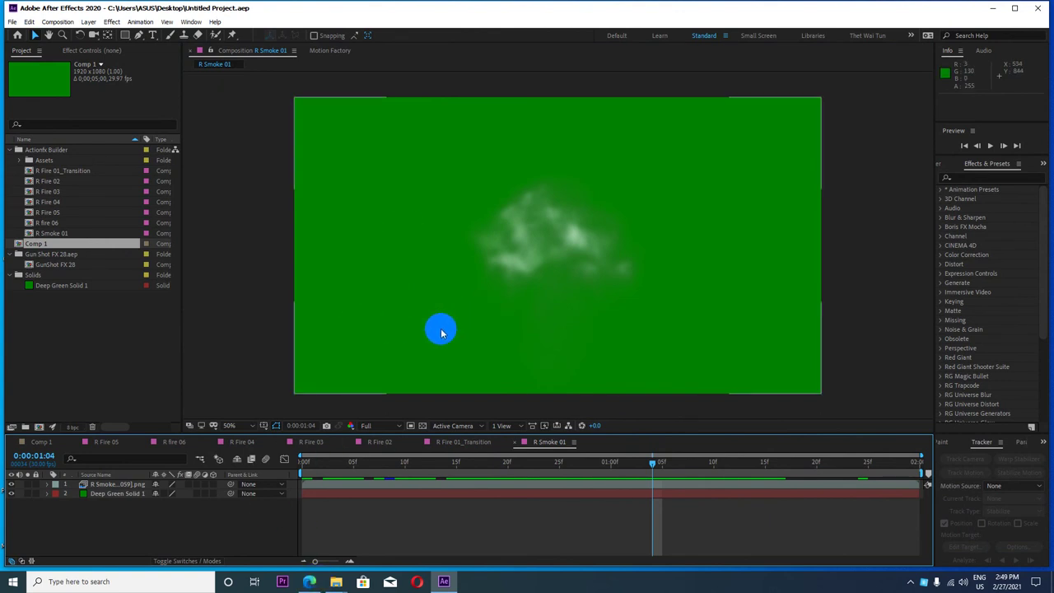
{"action": "left_click_drag", "start_coordinate": [658, 467], "coordinate": [415, 463]}
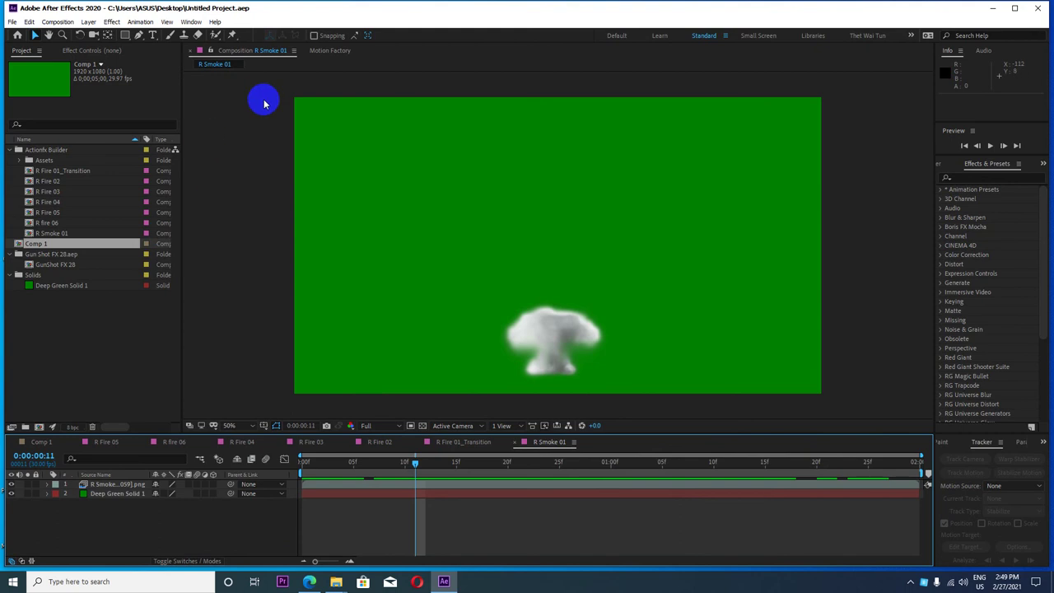
Browse the ActionFX Builder's cartoon smoke, realistic smoke and template collections
{"action": "left_click", "coordinate": [319, 49]}
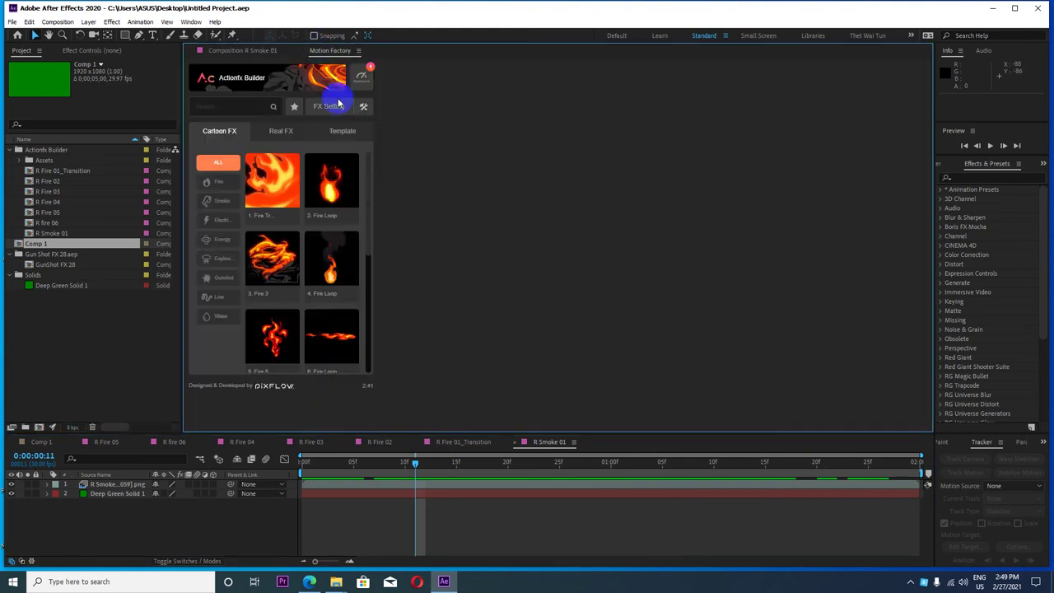
{"action": "left_click", "coordinate": [222, 203]}
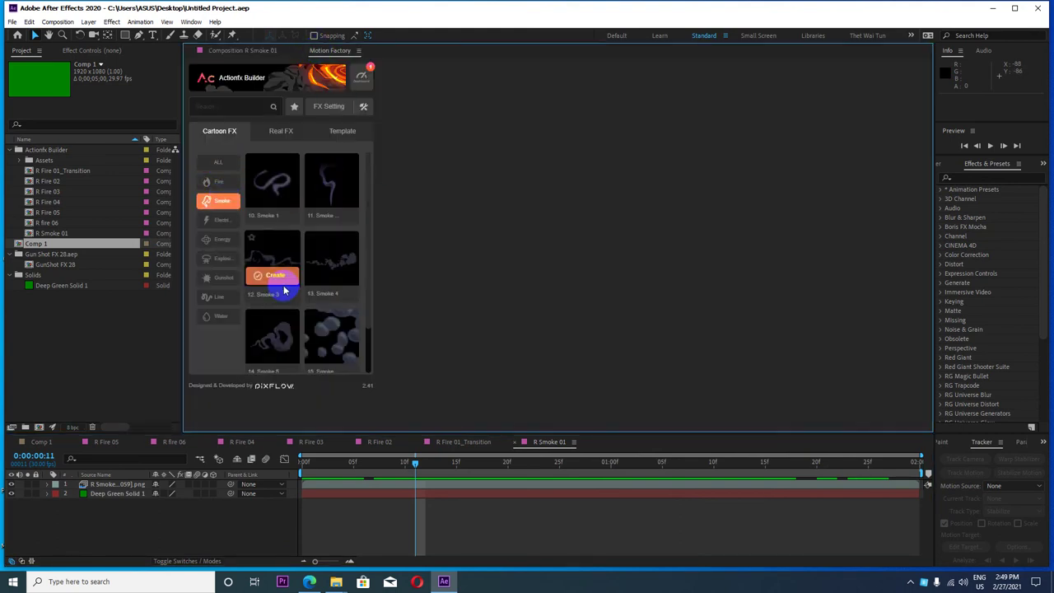
{"action": "left_click", "coordinate": [280, 133]}
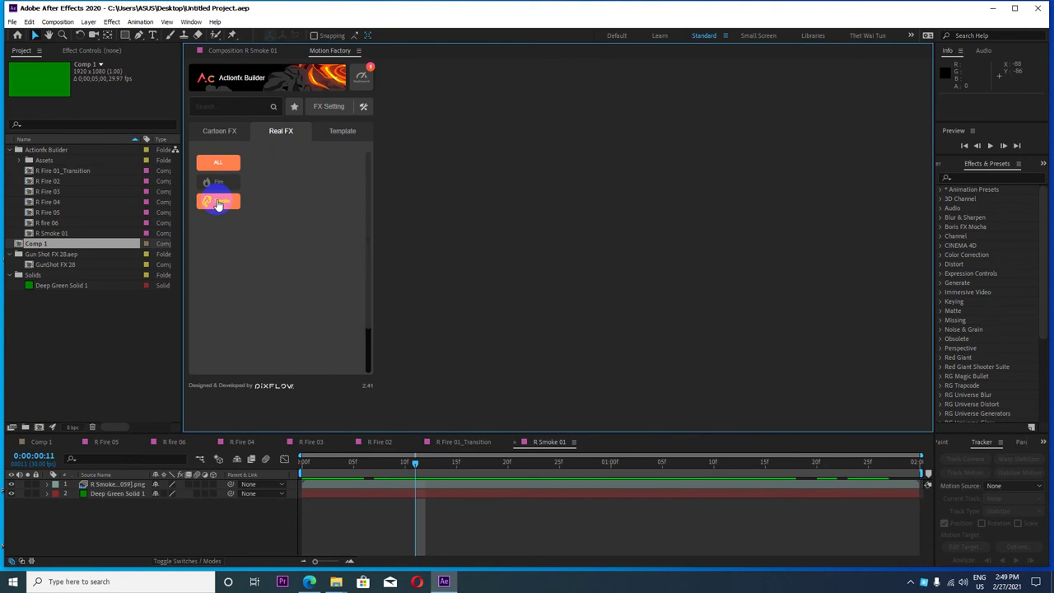
{"action": "left_click", "coordinate": [218, 205]}
{"action": "mouse_move", "coordinate": [286, 337]}
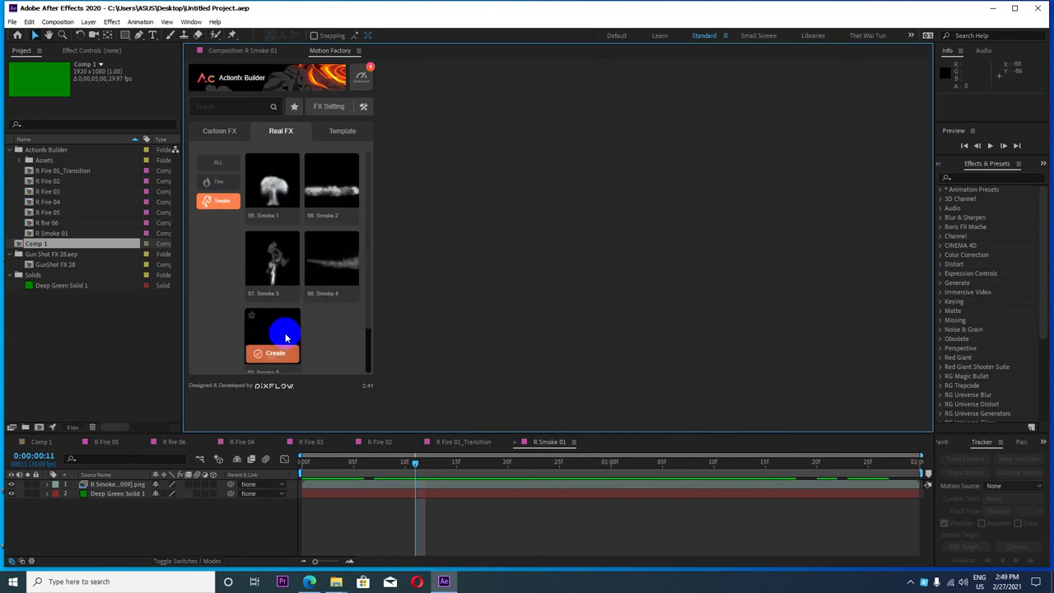
{"action": "left_click", "coordinate": [341, 135]}
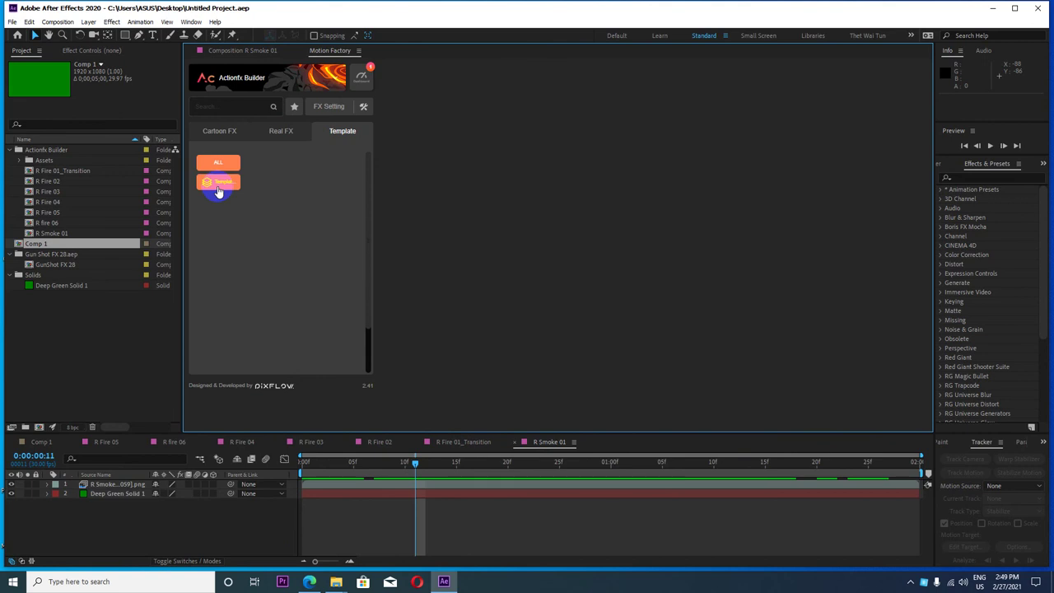
{"action": "left_click", "coordinate": [230, 136]}
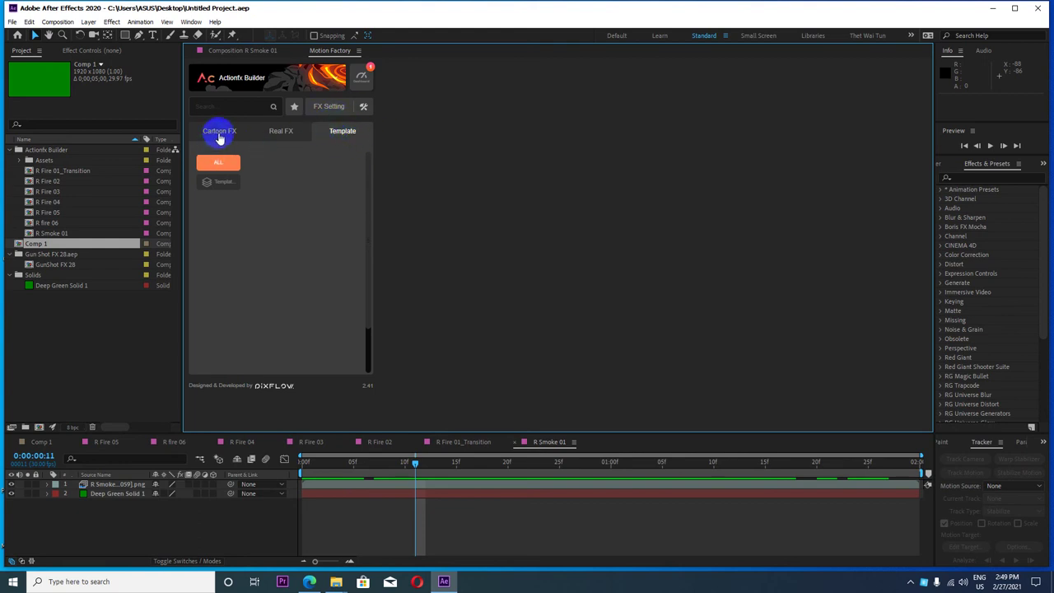
Create the Energy 4 effect from the cartoon Energy category
{"action": "left_click", "coordinate": [219, 134]}
{"action": "left_click", "coordinate": [222, 238]}
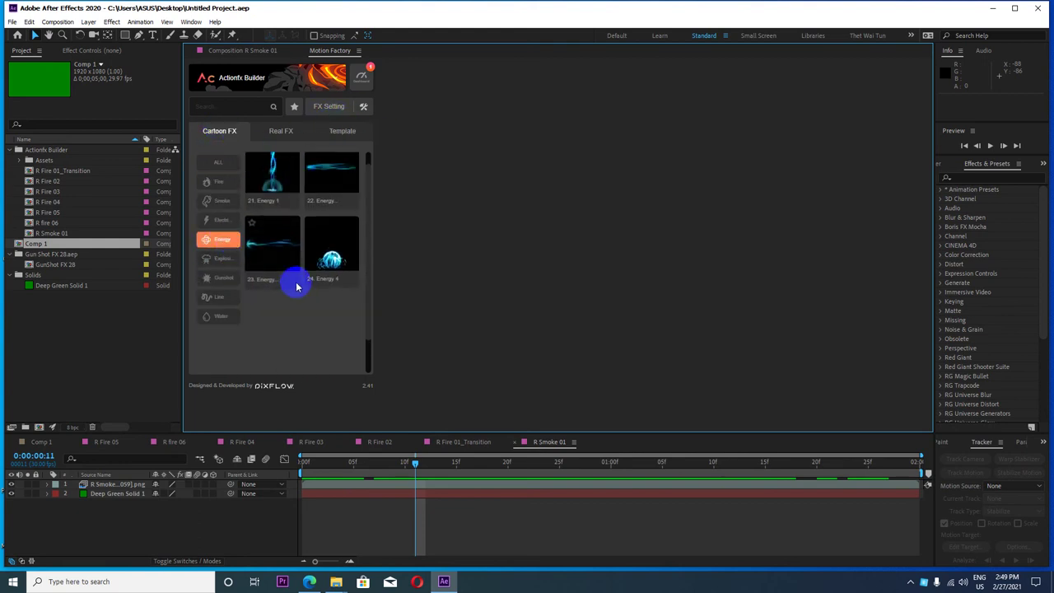
{"action": "scroll", "coordinate": [296, 285], "scroll_direction": "up", "scroll_amount": 1}
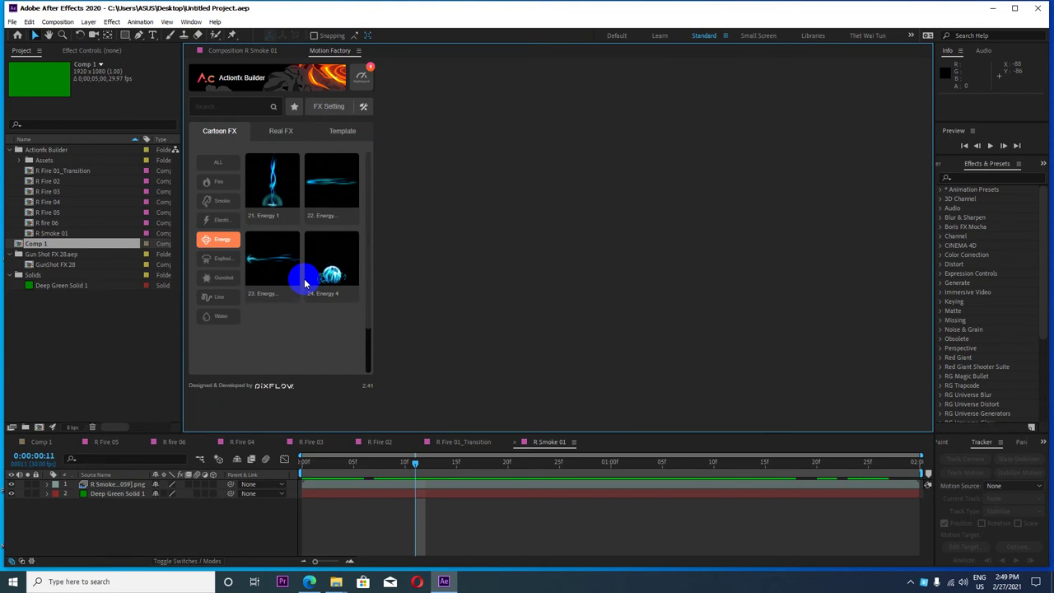
{"action": "mouse_move", "coordinate": [333, 184]}
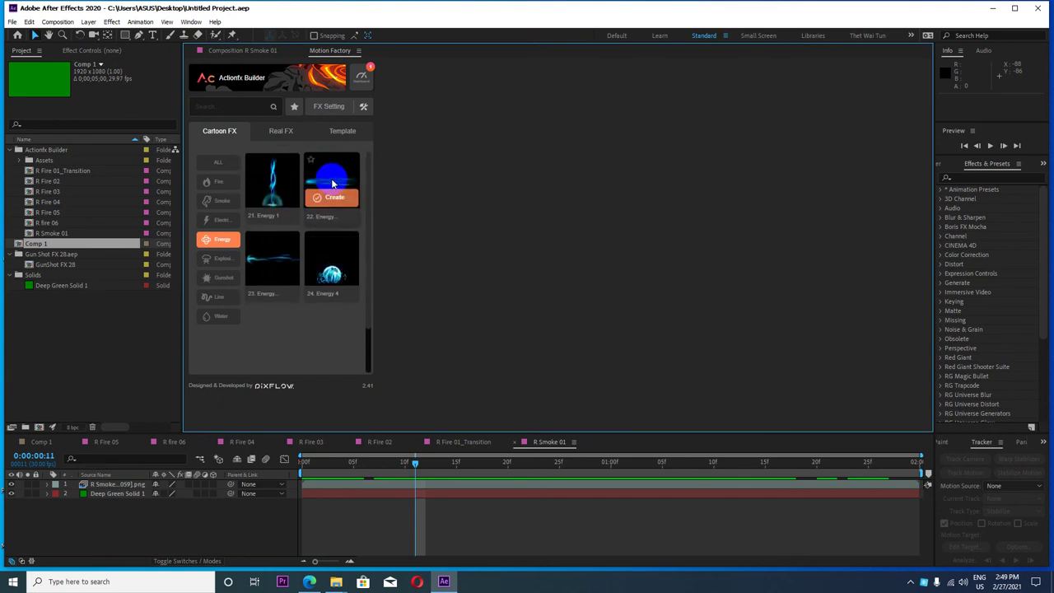
{"action": "mouse_move", "coordinate": [326, 274]}
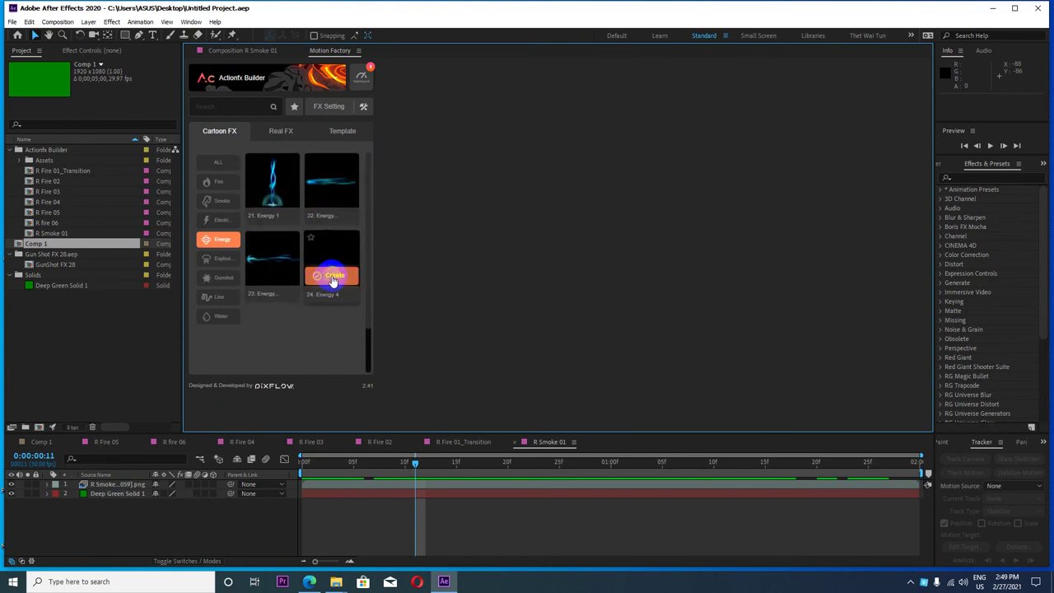
{"action": "left_click", "coordinate": [333, 278]}
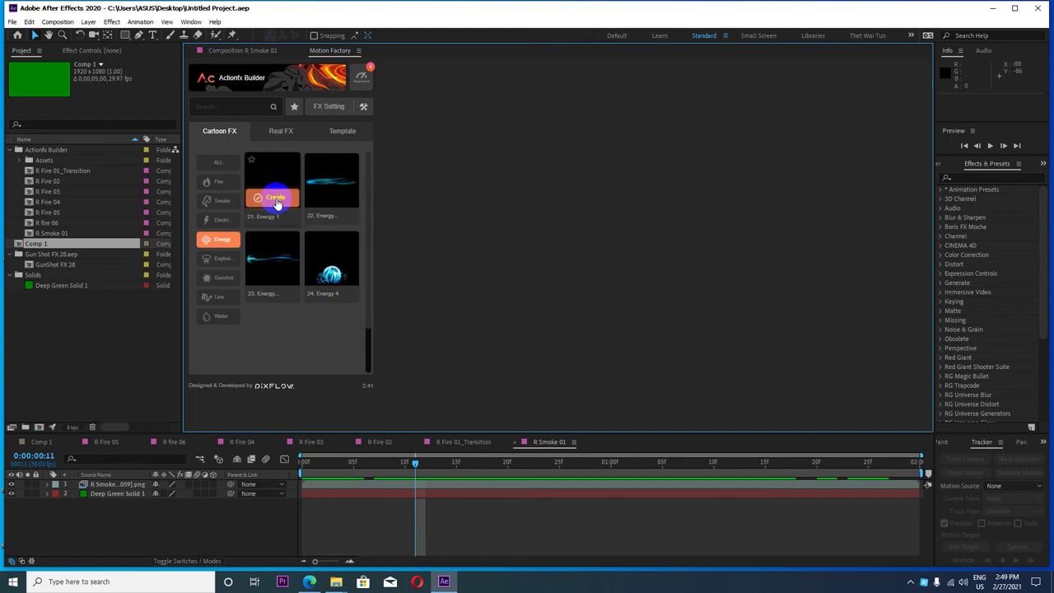
Create the GunShot 01 composition from the cartoon Gunshot 1 effect
{"action": "left_click", "coordinate": [220, 272]}
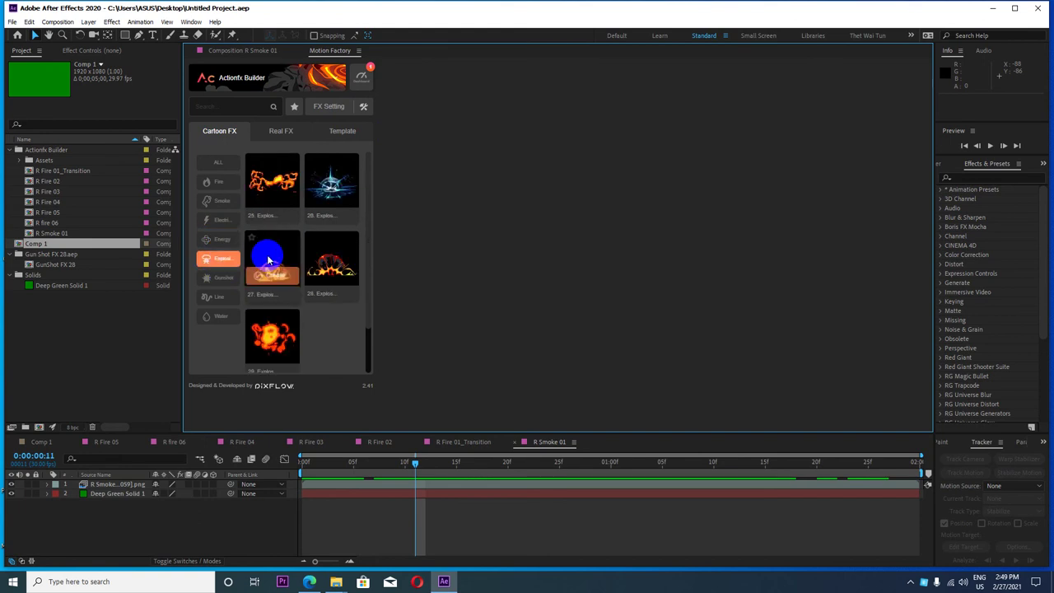
{"action": "mouse_move", "coordinate": [325, 197]}
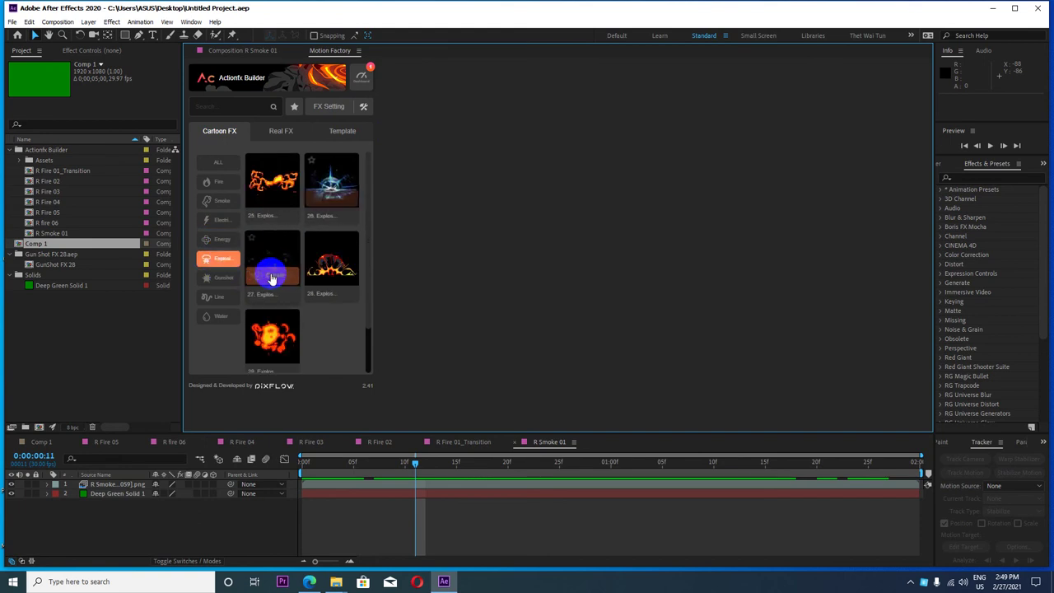
{"action": "mouse_move", "coordinate": [261, 344]}
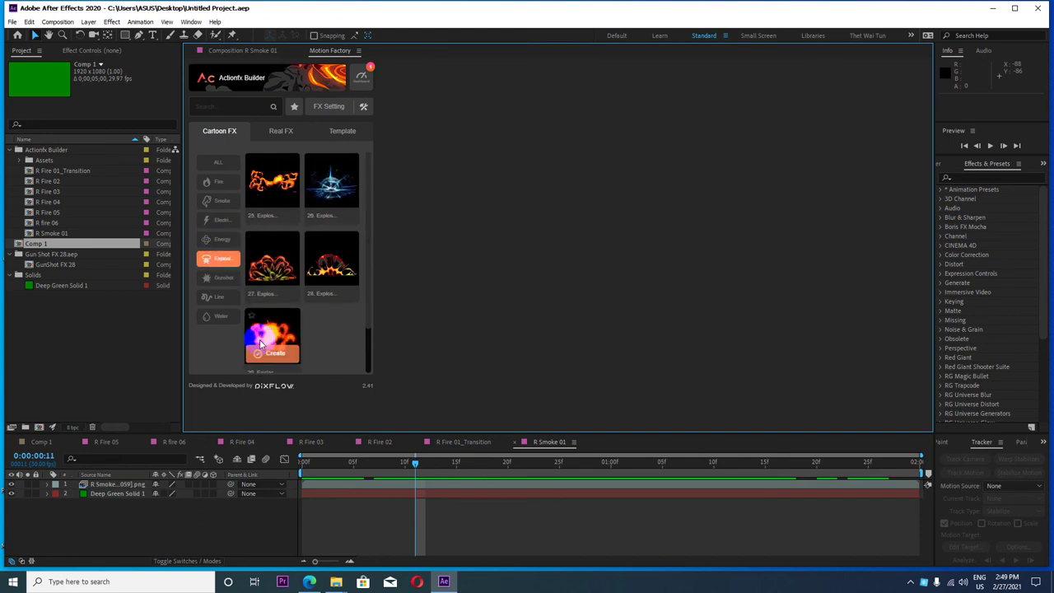
{"action": "left_click", "coordinate": [219, 278]}
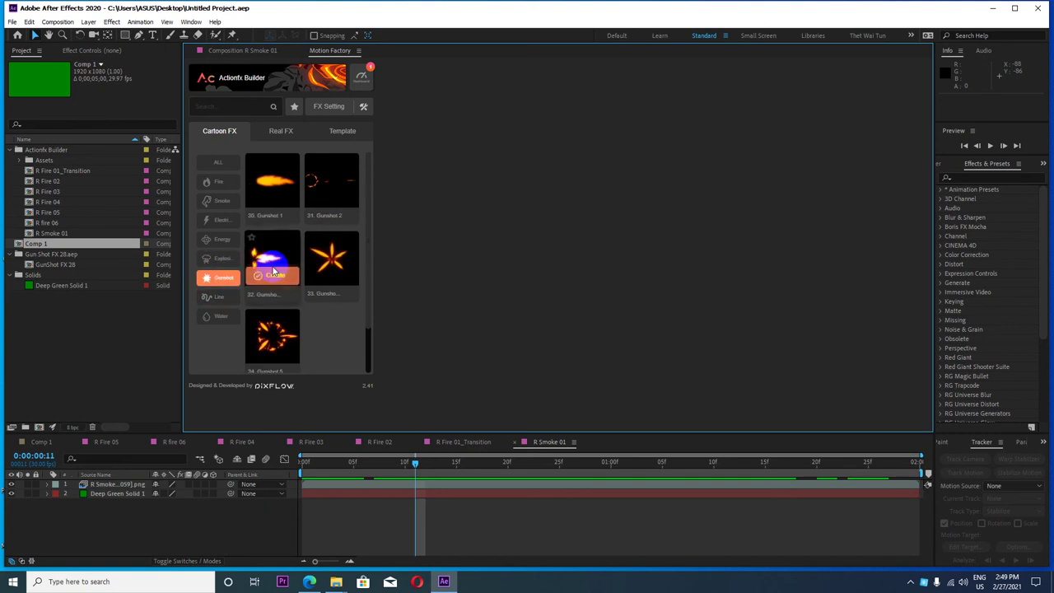
{"action": "left_click", "coordinate": [57, 278]}
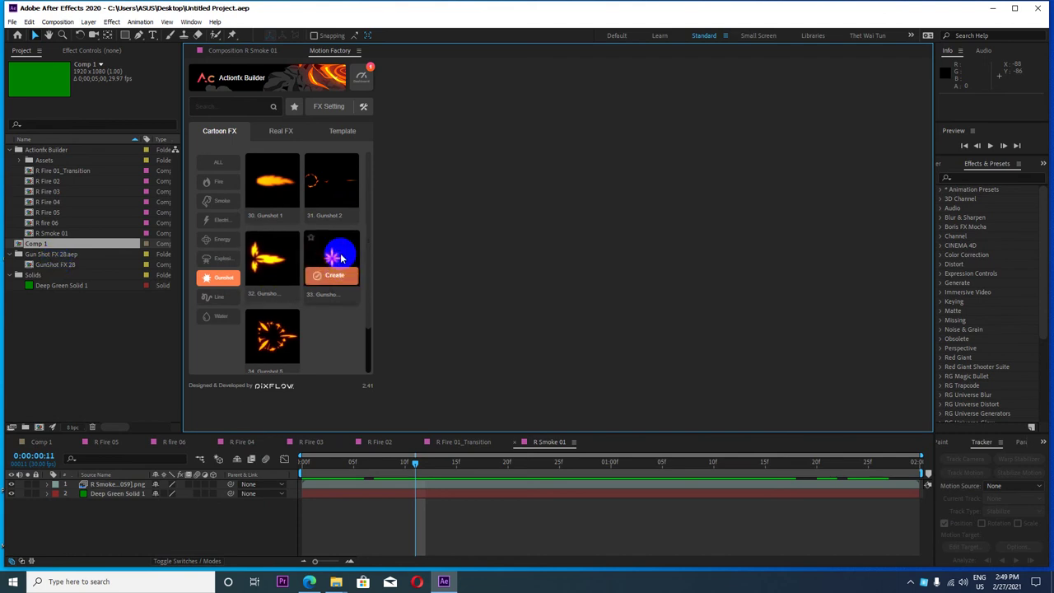
{"action": "left_click", "coordinate": [275, 200]}
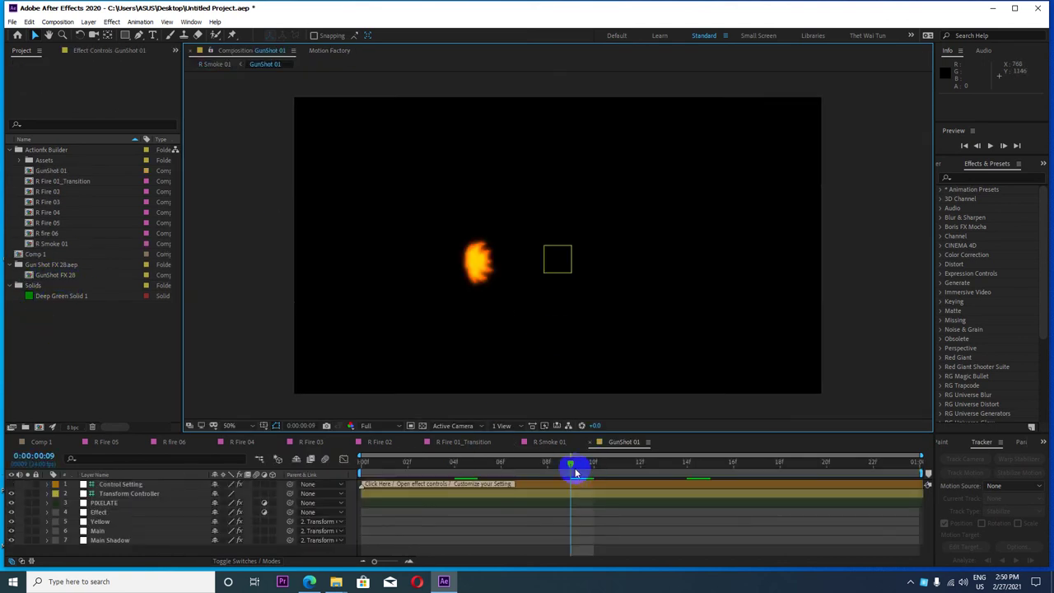
Add Deep Green Solid 1 as GunShot 01's bottom layer and scrub the muzzle flash preview
{"action": "mouse_move", "coordinate": [574, 472]}
{"action": "left_mouse_down"}
{"action": "mouse_move", "coordinate": [407, 467]}
{"action": "mouse_move", "coordinate": [618, 488]}
{"action": "mouse_move", "coordinate": [368, 488]}
{"action": "left_mouse_up"}
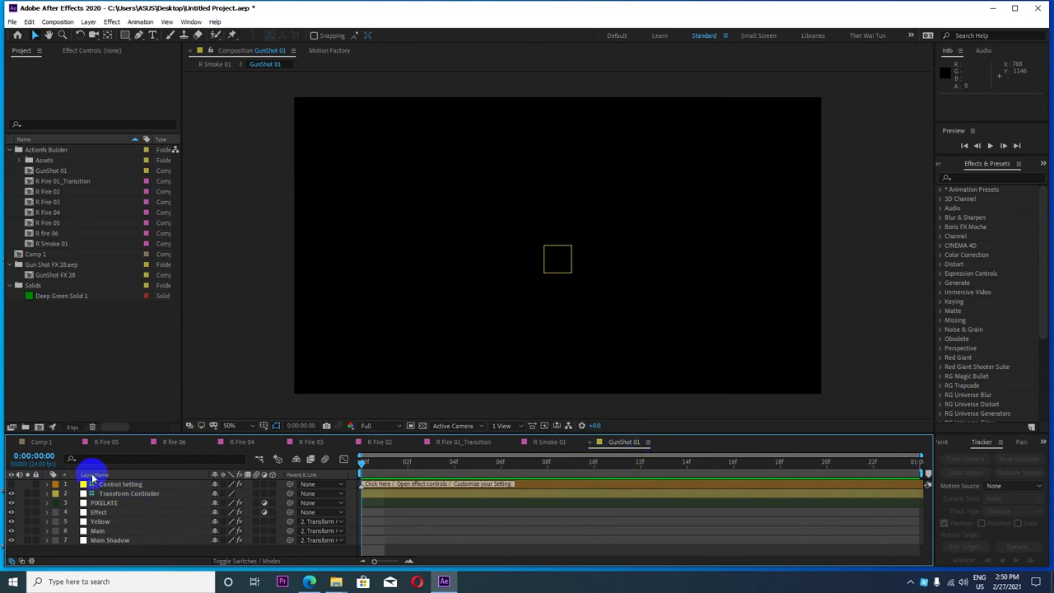
{"action": "left_click", "coordinate": [72, 297]}
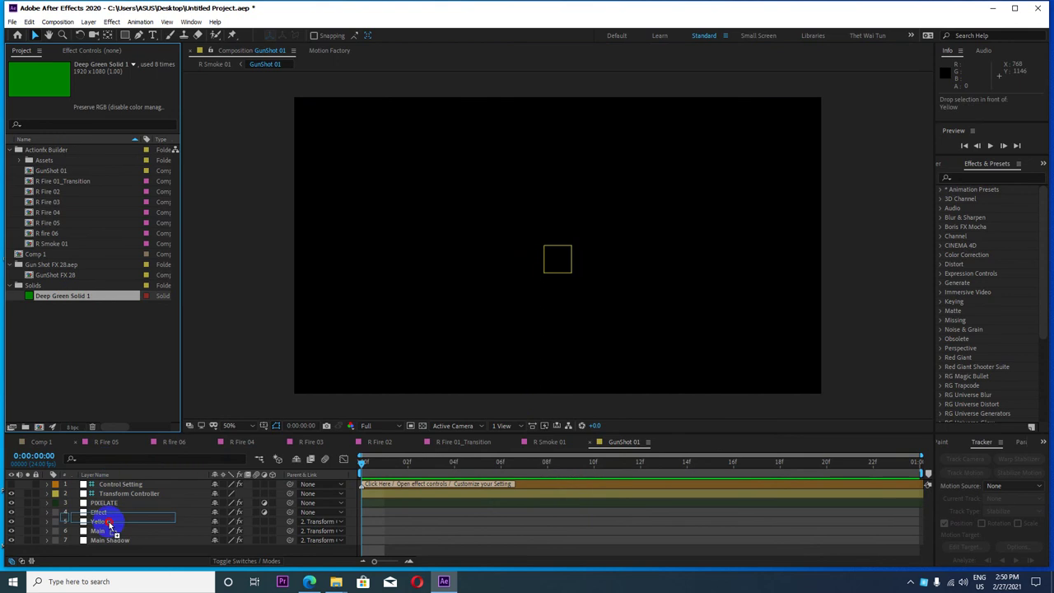
{"action": "left_click_drag", "start_coordinate": [71, 297], "coordinate": [118, 553]}
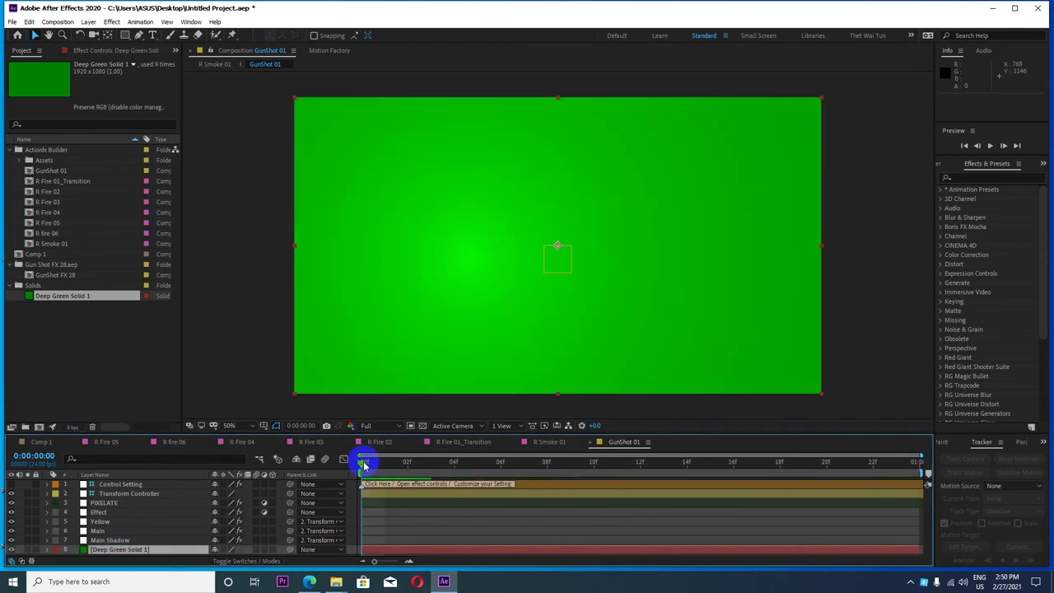
{"action": "left_click_drag", "start_coordinate": [365, 466], "coordinate": [542, 465]}
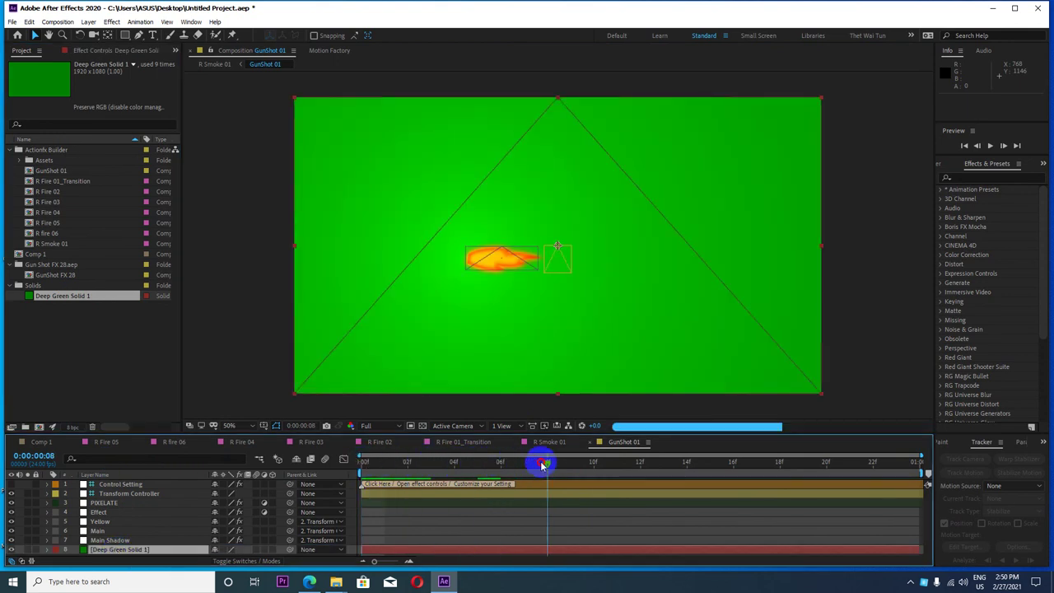
{"action": "left_click", "coordinate": [539, 409]}
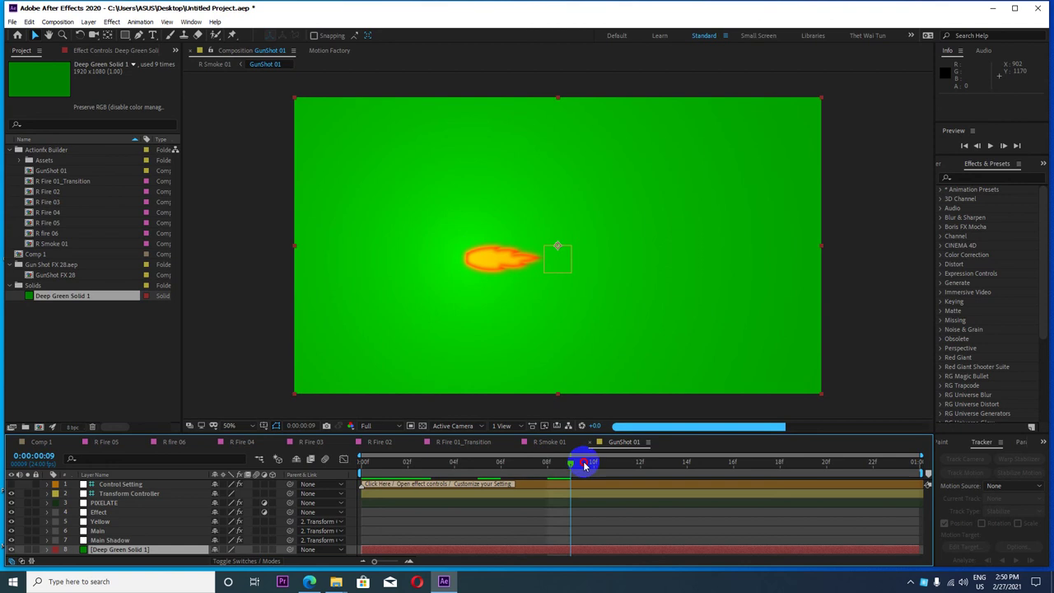
{"action": "left_click_drag", "start_coordinate": [552, 466], "coordinate": [288, 439]}
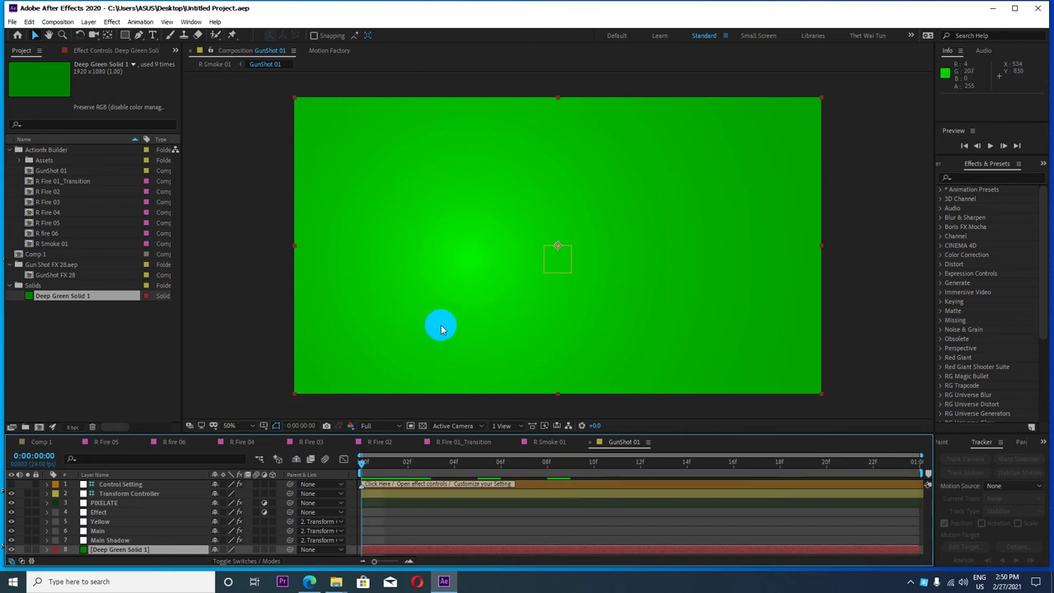
Add the GunShot 01 composition to the Adobe Media Encoder queue and bring Media Encoder forward
{"action": "left_click", "coordinate": [59, 22]}
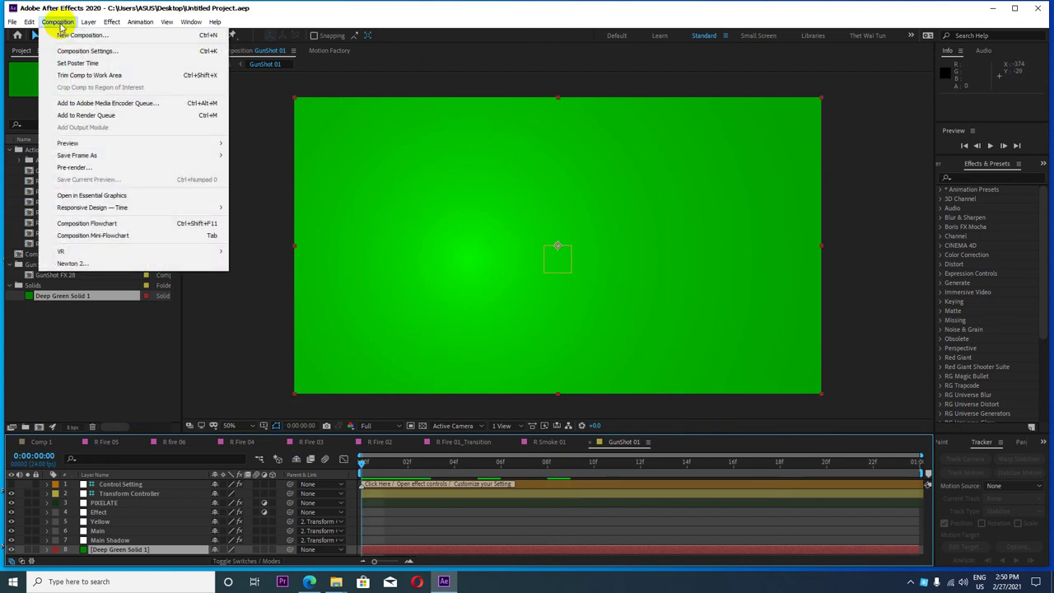
{"action": "left_click", "coordinate": [85, 105]}
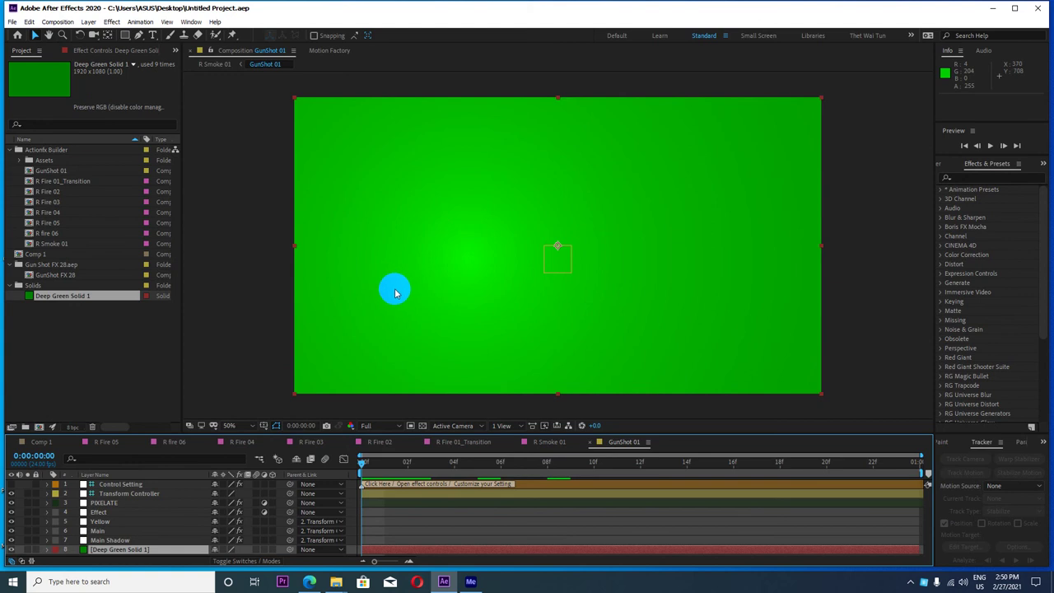
{"action": "left_click", "coordinate": [470, 582]}
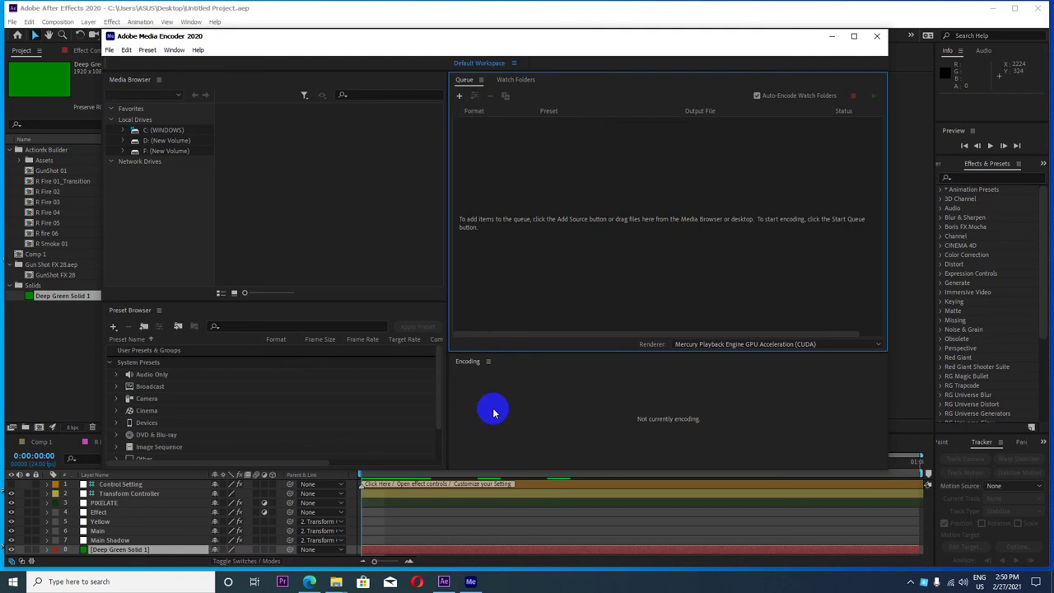
Set the render output to 009_GunShot 01.mp4 in Desktop > Green Screen Upload
{"action": "left_click_drag", "start_coordinate": [494, 39], "coordinate": [466, 36]}
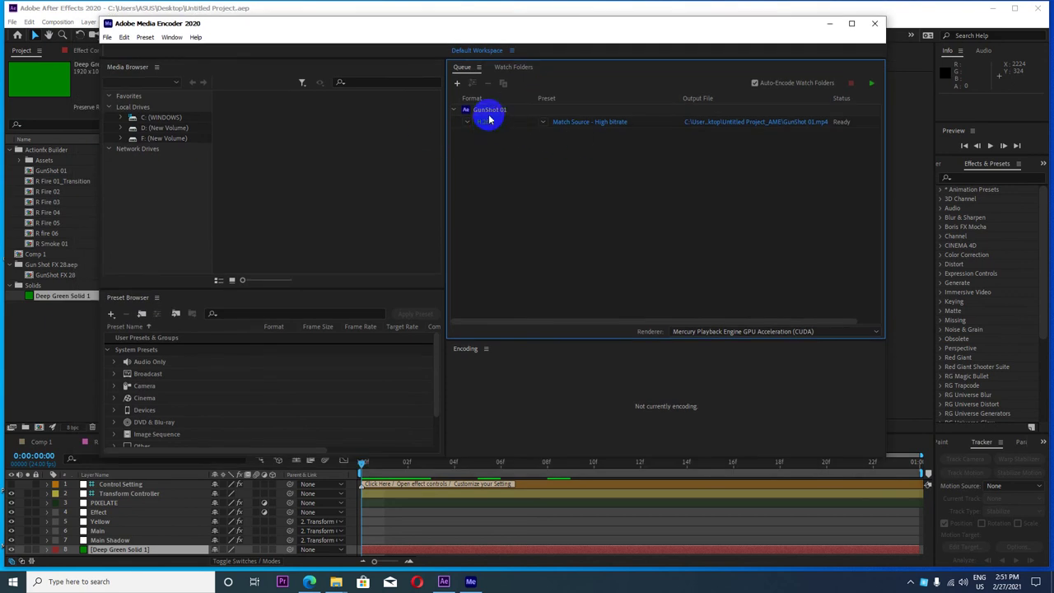
{"action": "left_click", "coordinate": [782, 124]}
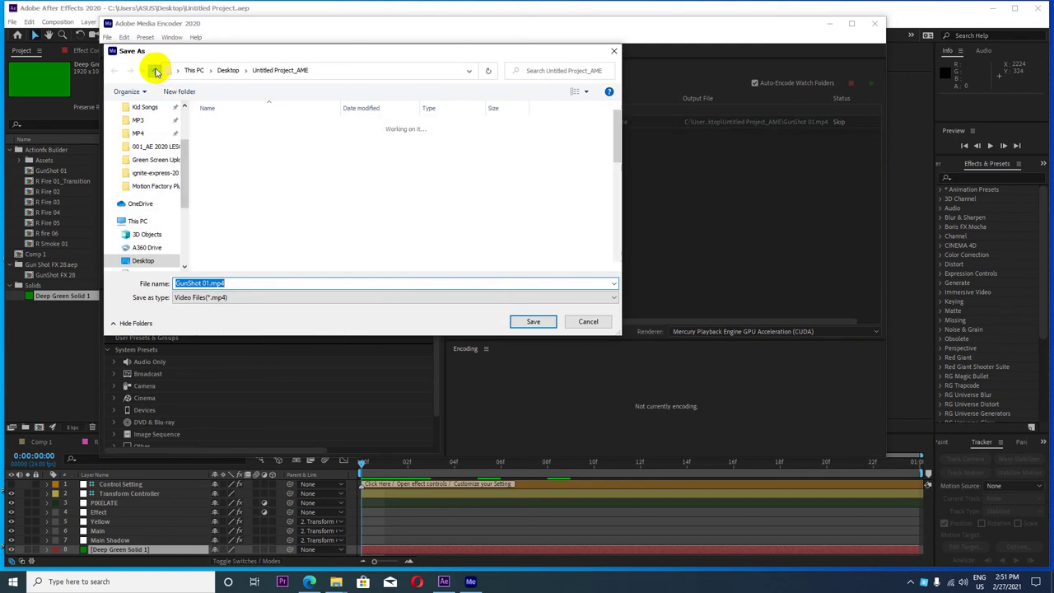
{"action": "left_click", "coordinate": [155, 71]}
{"action": "double_click", "coordinate": [280, 262]}
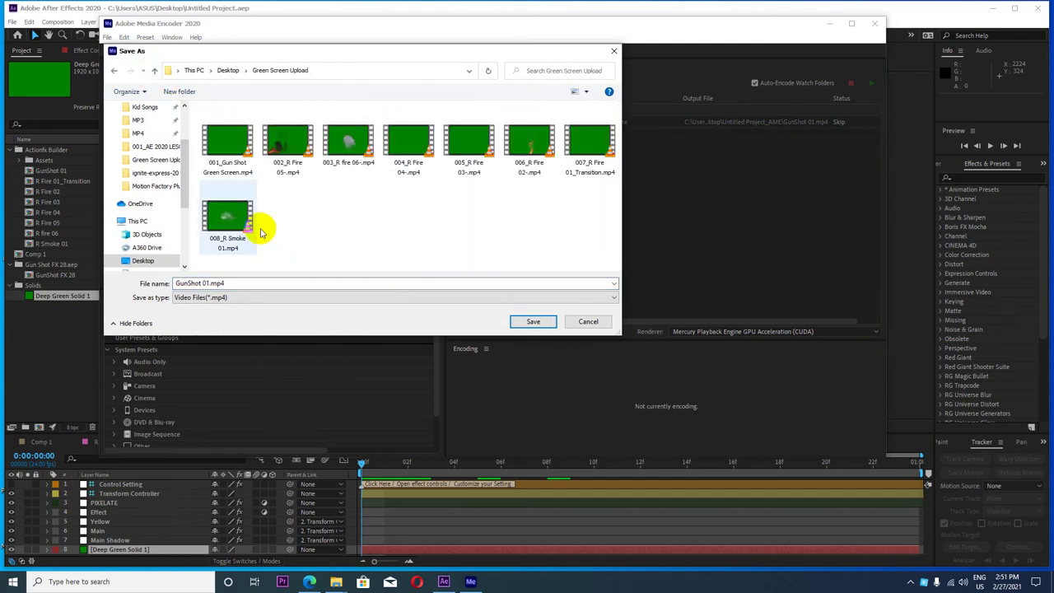
{"action": "double_click", "coordinate": [251, 283]}
{"action": "left_click", "coordinate": [175, 282]}
{"action": "type", "text": "009_"}
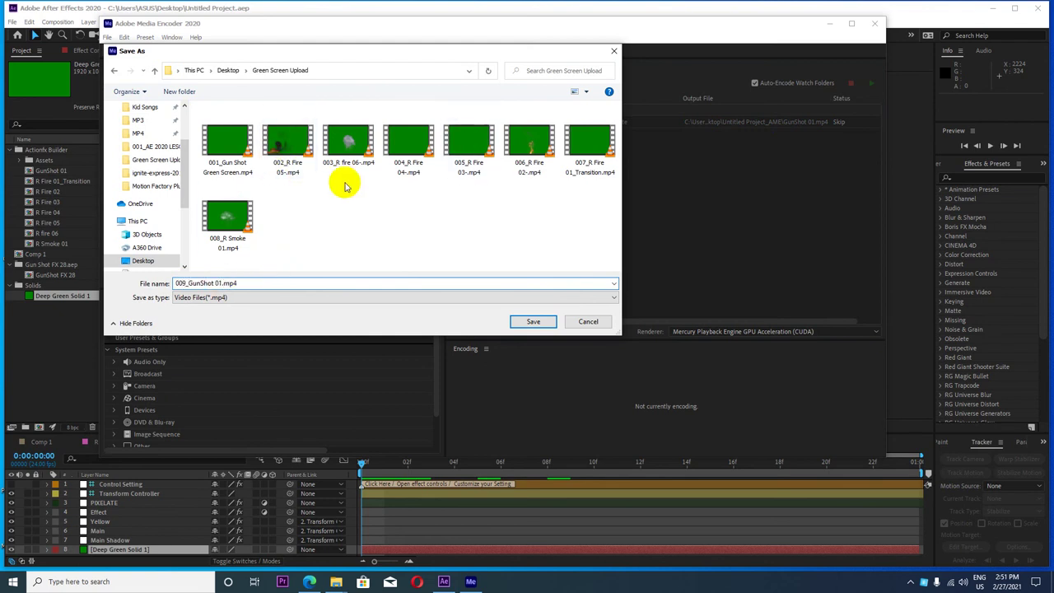
{"action": "left_click", "coordinate": [531, 322]}
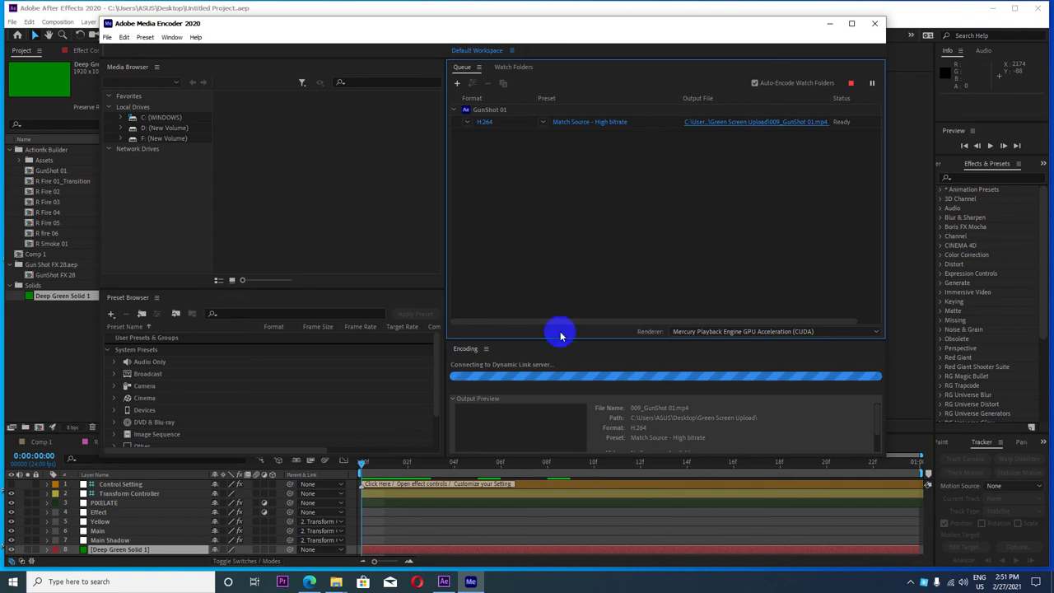
{"action": "left_click", "coordinate": [310, 581]}
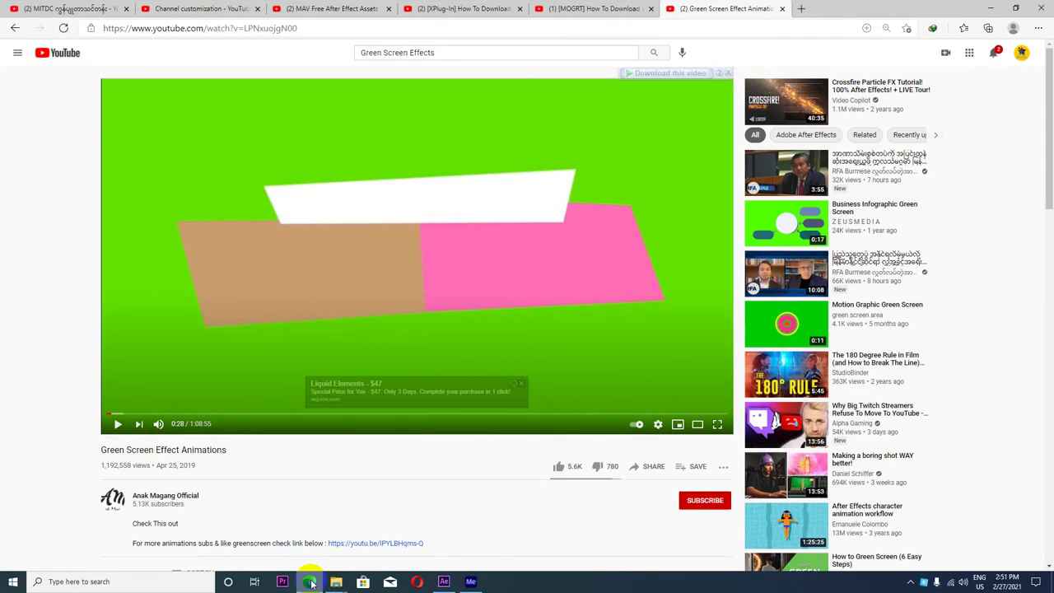
From the Channel customization page, use CREATE > Upload videos to open the upload dialog
{"action": "left_click", "coordinate": [309, 582]}
{"action": "left_click", "coordinate": [309, 581]}
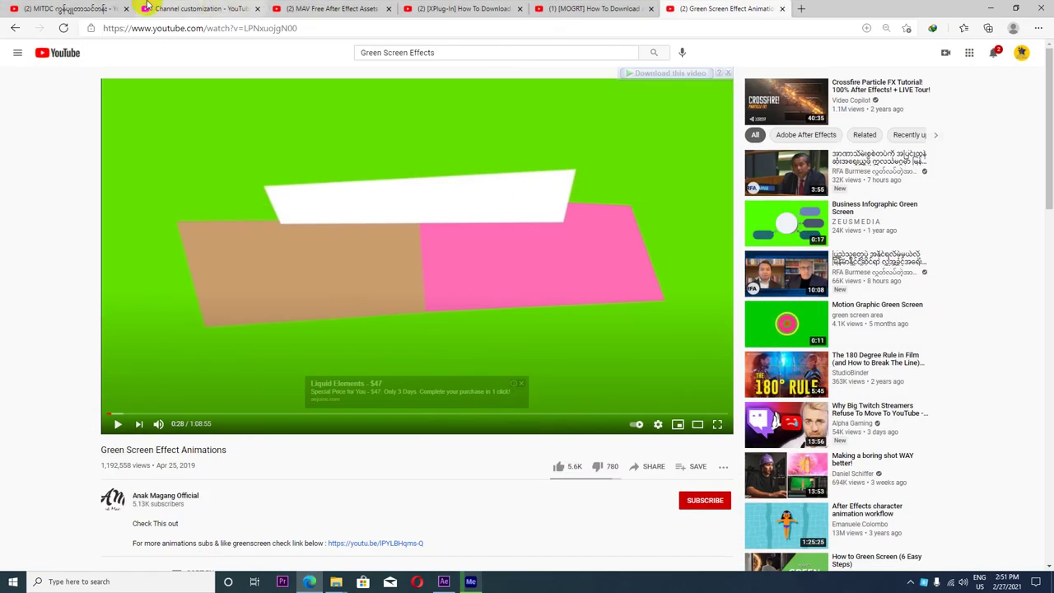
{"action": "left_click", "coordinate": [176, 8]}
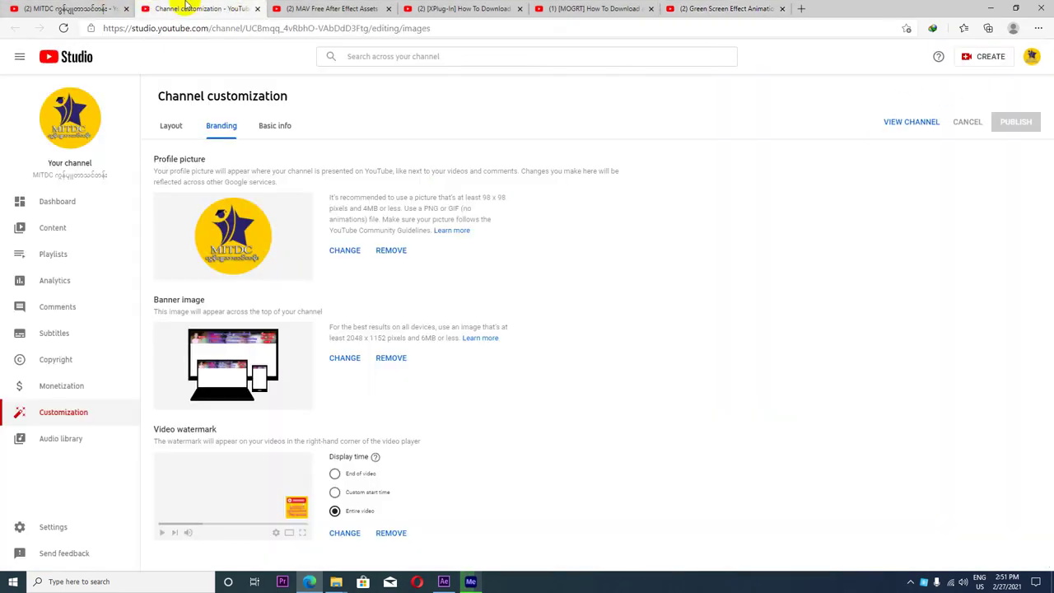
{"action": "left_click", "coordinate": [64, 8]}
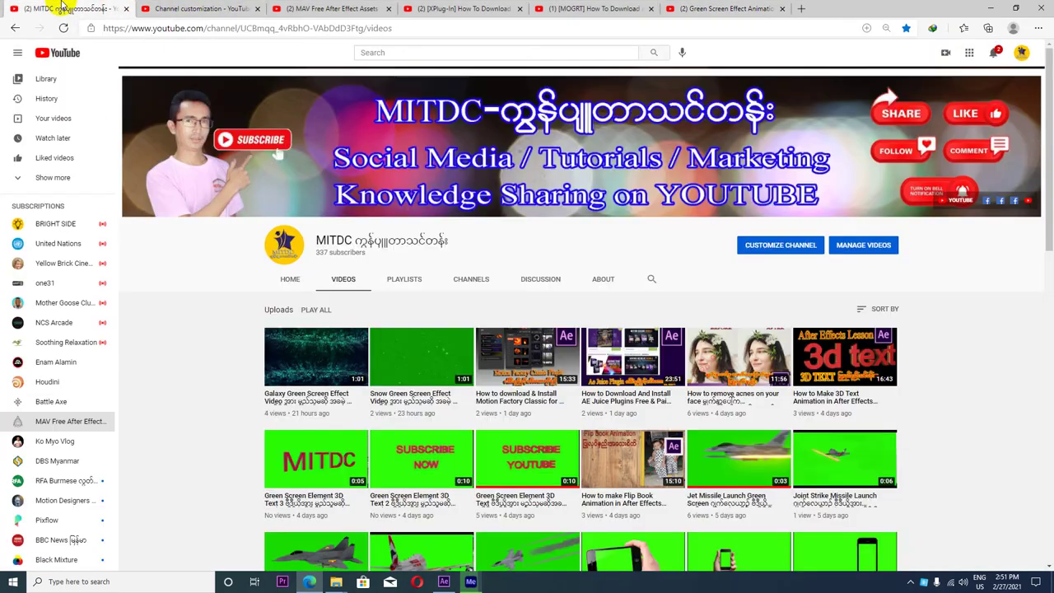
{"action": "left_click", "coordinate": [946, 55]}
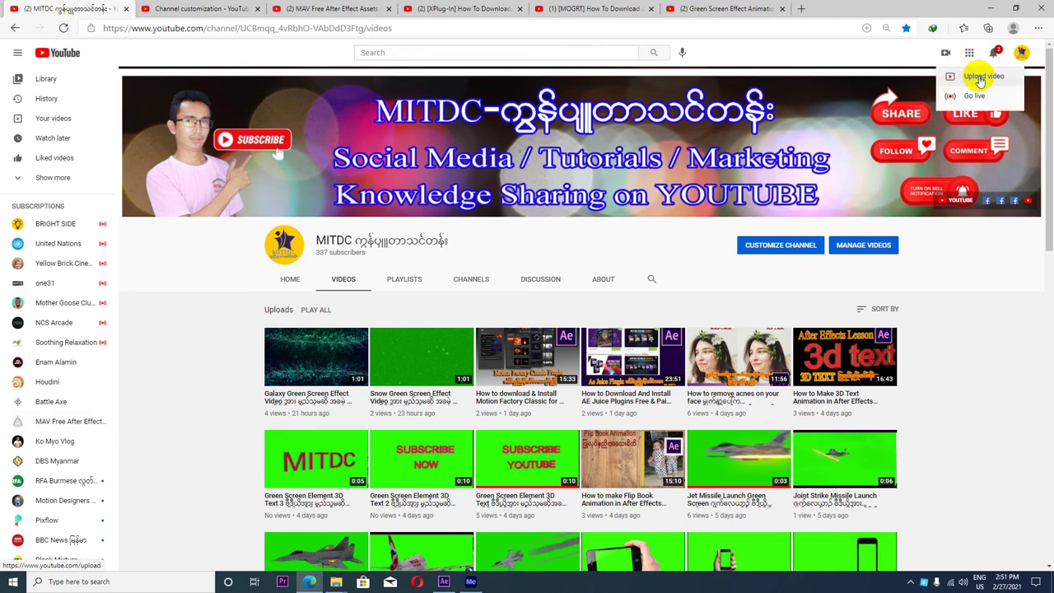
{"action": "left_click", "coordinate": [189, 7]}
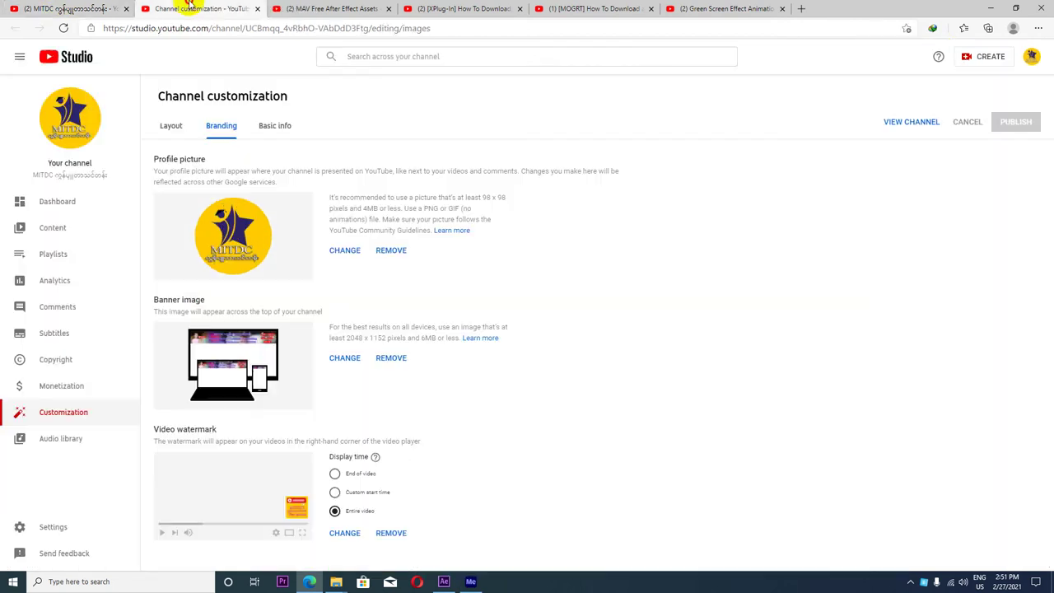
{"action": "left_click", "coordinate": [981, 58]}
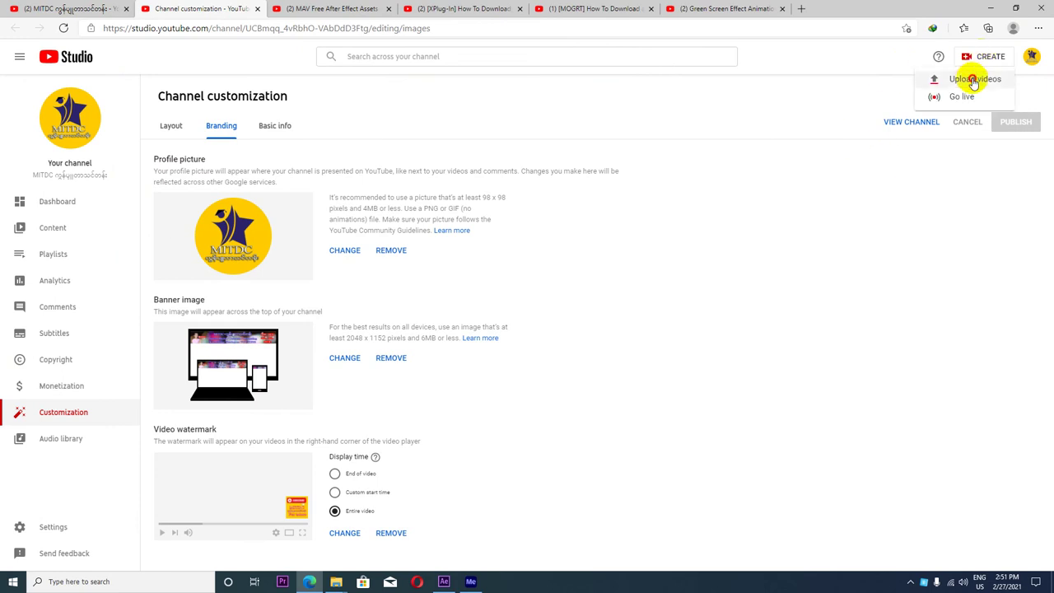
{"action": "left_click", "coordinate": [973, 81]}
Upload 001_Gun Shot Green Screen.mp4 from the Desktop's Green Screen Upload folder
{"action": "left_click", "coordinate": [561, 380]}
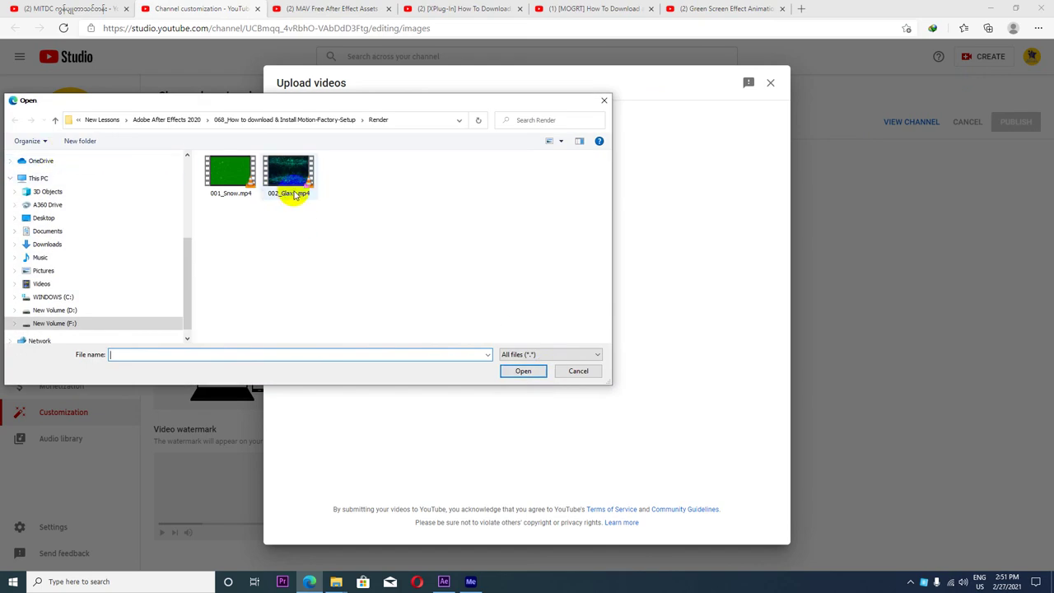
{"action": "left_click", "coordinate": [56, 218]}
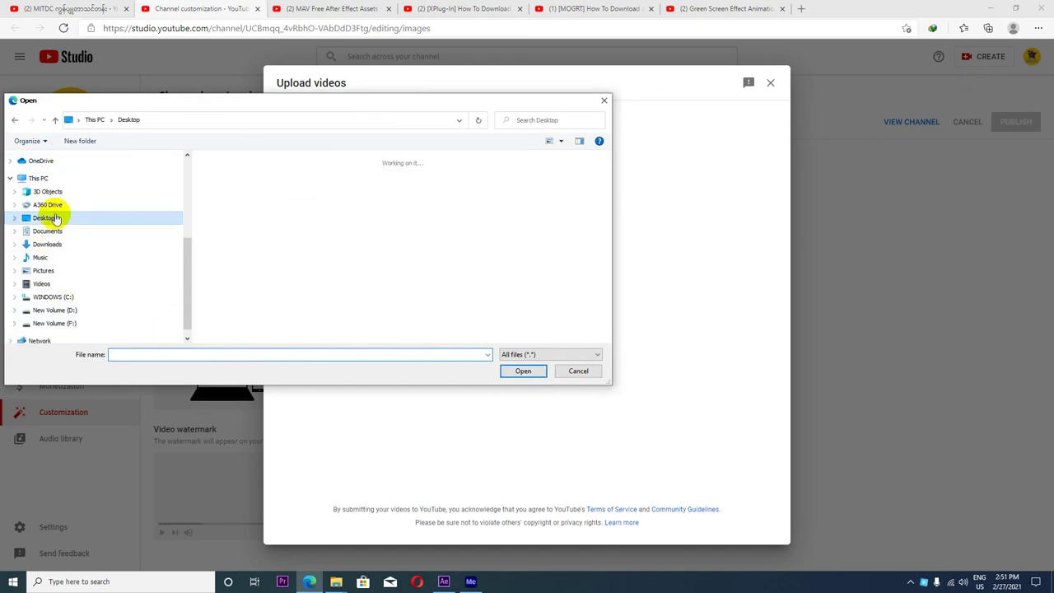
{"action": "double_click", "coordinate": [354, 267]}
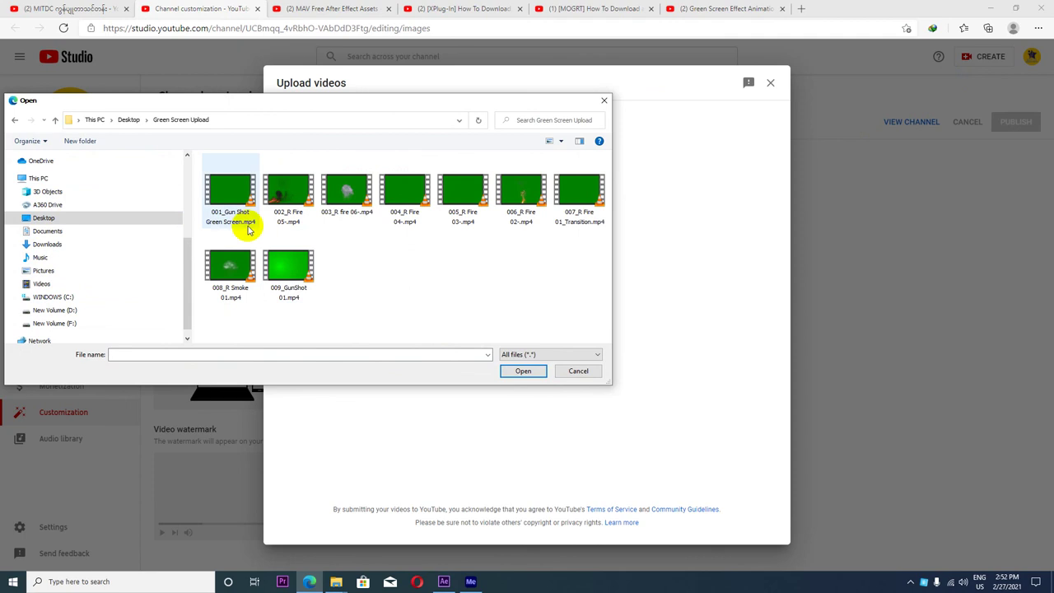
{"action": "left_click", "coordinate": [233, 186]}
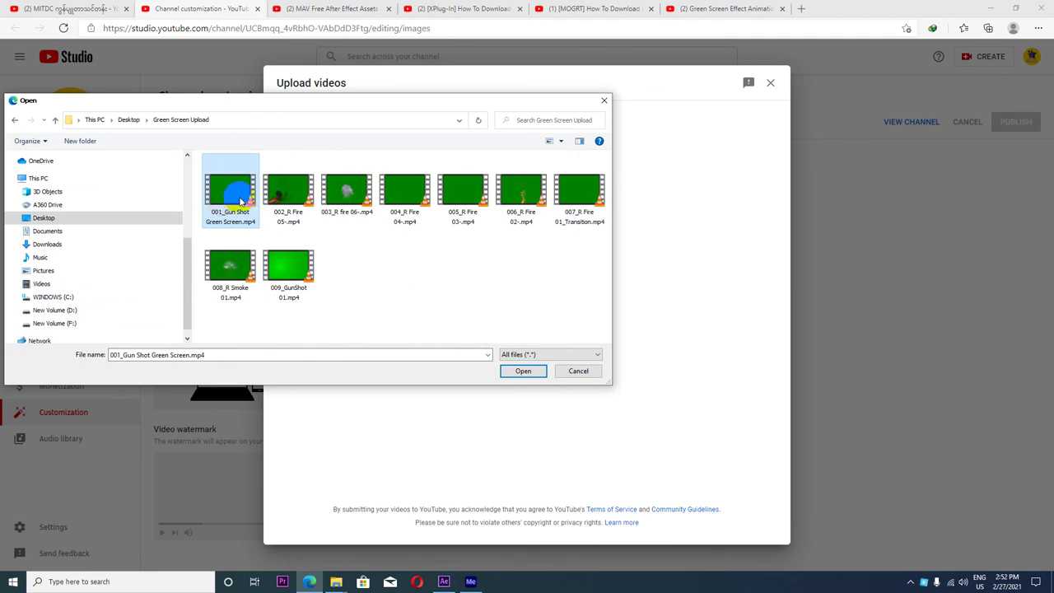
{"action": "left_click", "coordinate": [522, 370]}
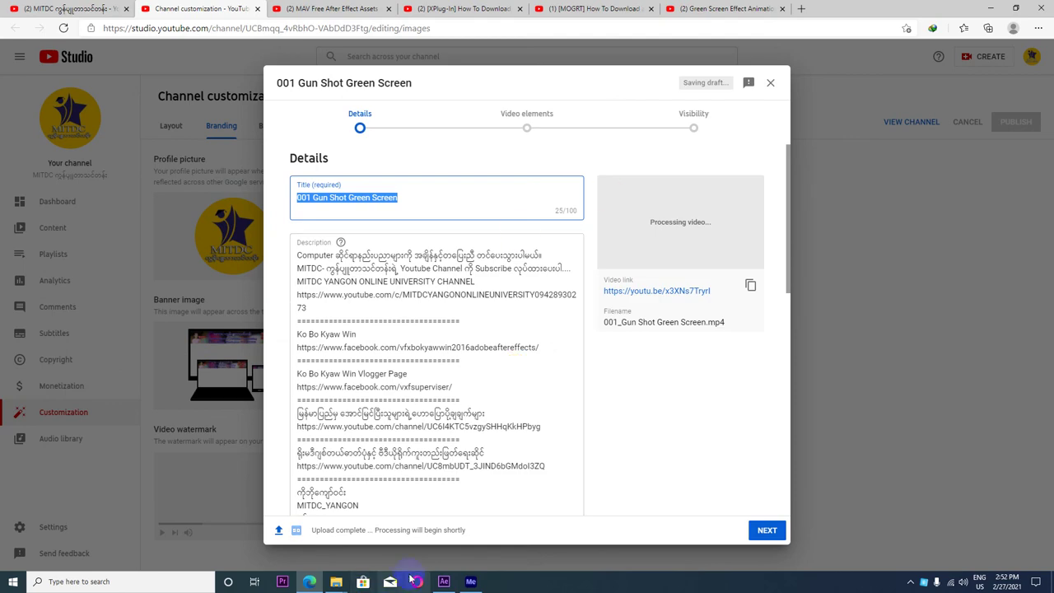
Retitle the video 'Gun Shot Green Screen Video no Copyright', dropping the 001 prefix
{"action": "left_click", "coordinate": [444, 581]}
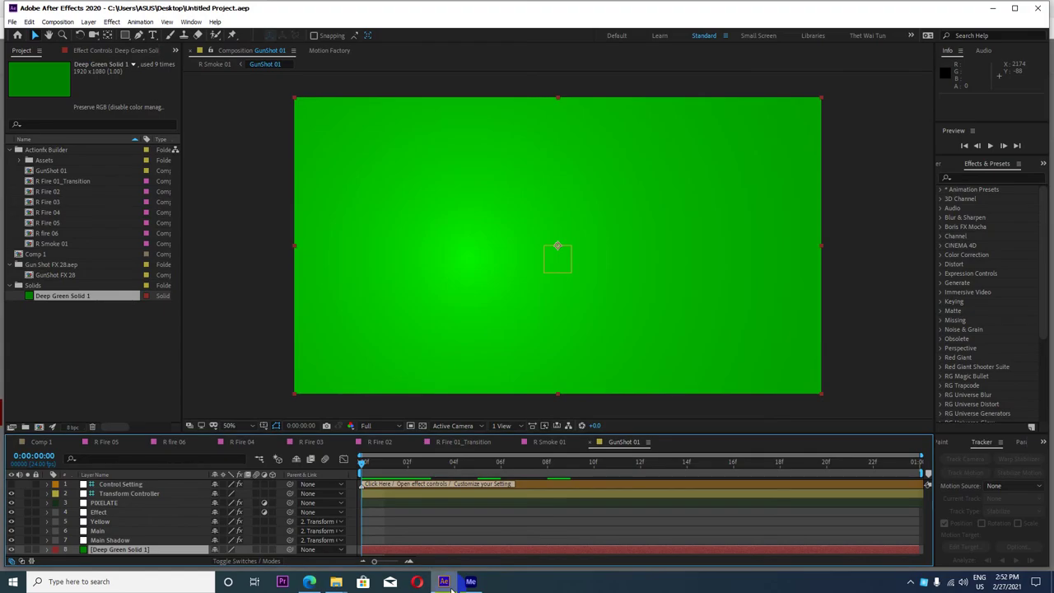
{"action": "left_click", "coordinate": [445, 581]}
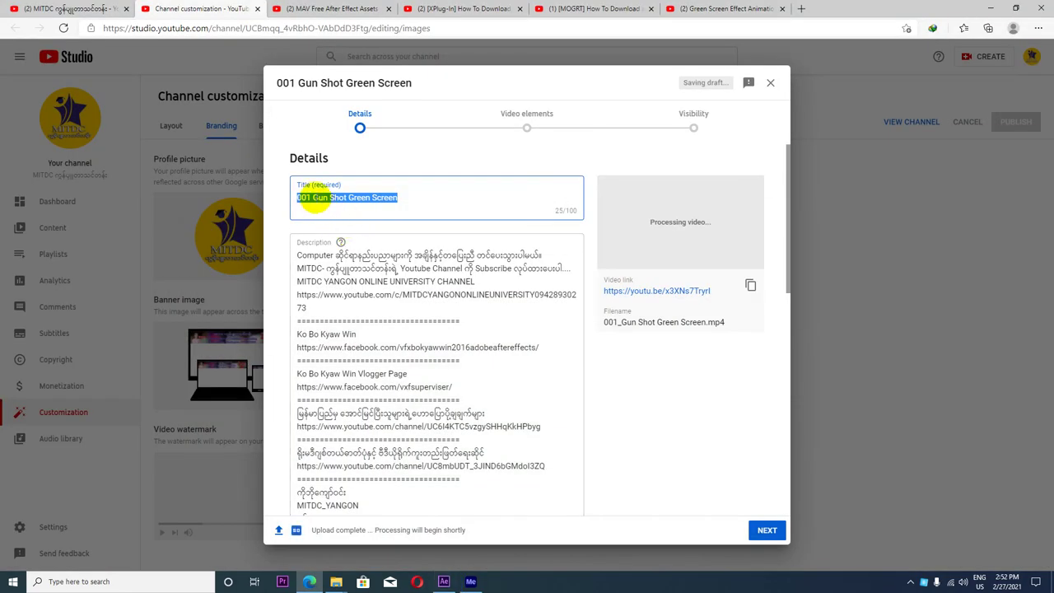
{"action": "left_click", "coordinate": [313, 198]}
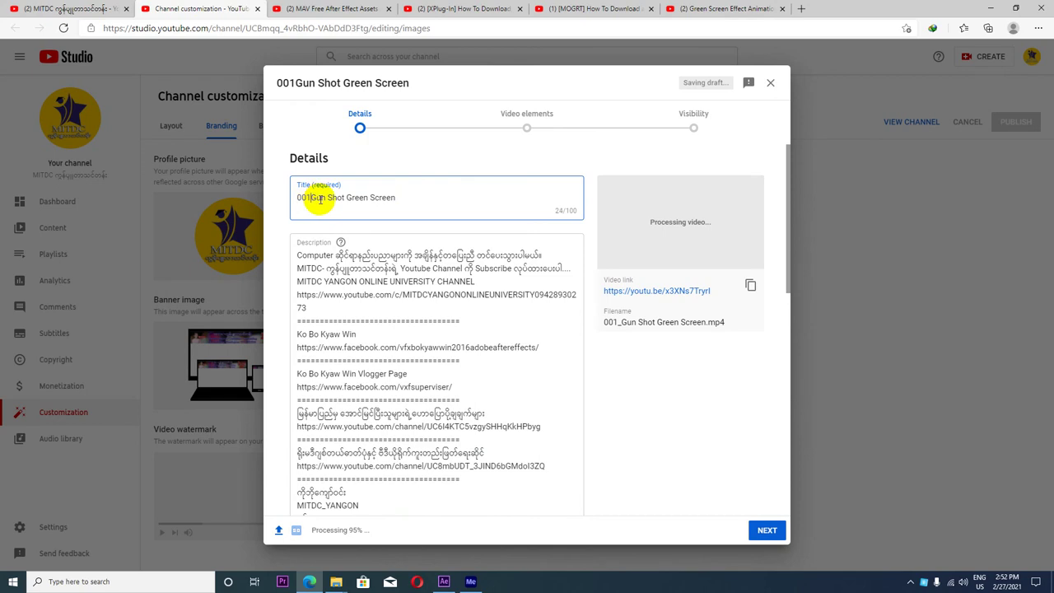
{"action": "key", "text": "BackSpace"}
{"action": "key", "text": "BackSpace"}
{"action": "key", "text": "BackSpace"}
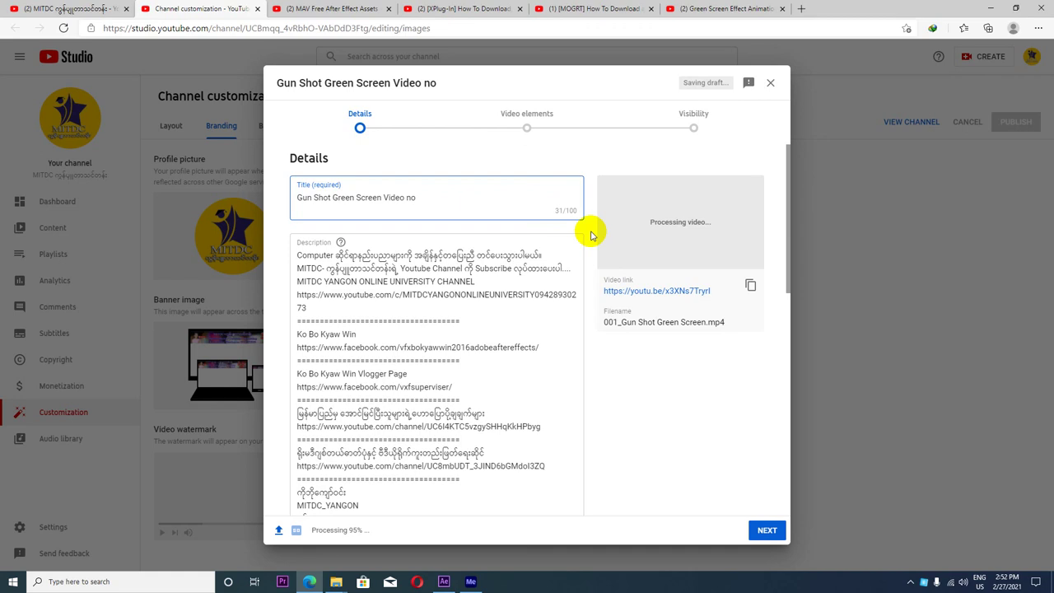
{"action": "type", "text": " Copyright"}
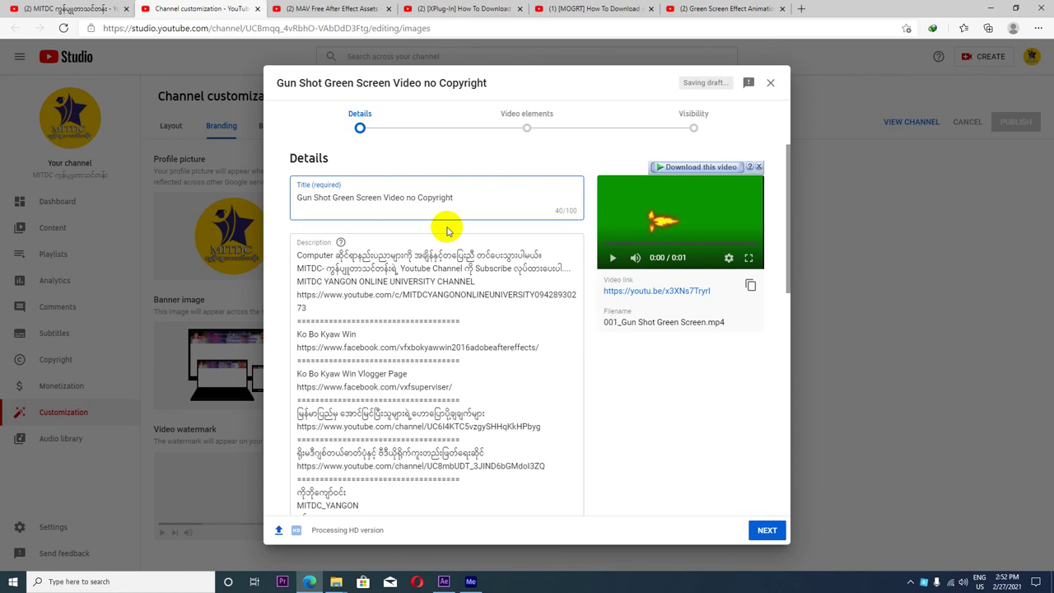
Add the video to the After Effects playlist and continue to Video elements
{"action": "scroll", "coordinate": [494, 305], "scroll_direction": "down", "scroll_amount": 5}
{"action": "scroll", "coordinate": [493, 316], "scroll_direction": "down", "scroll_amount": 1}
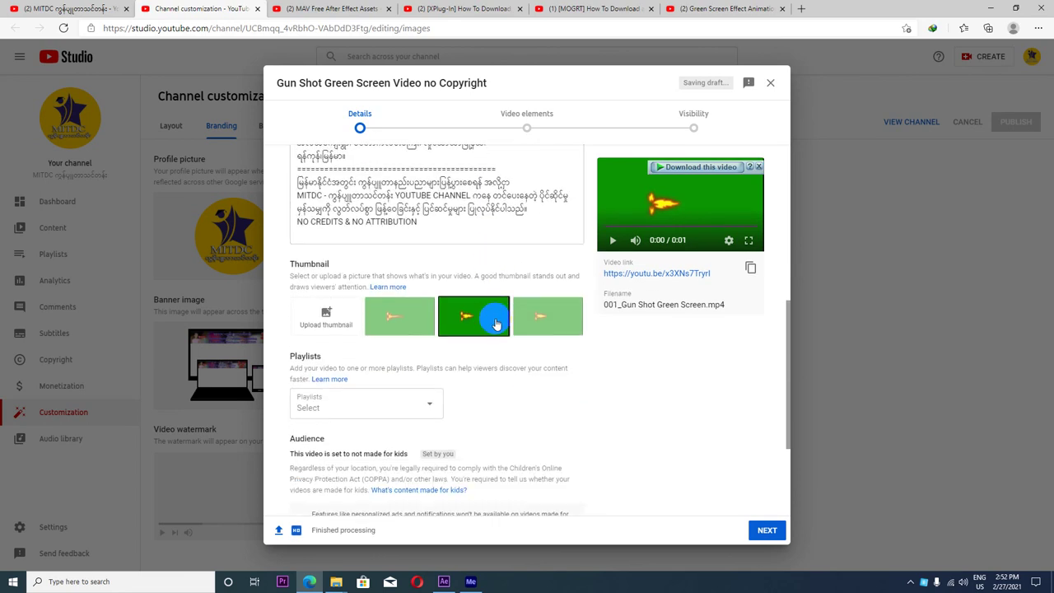
{"action": "left_click", "coordinate": [356, 408]}
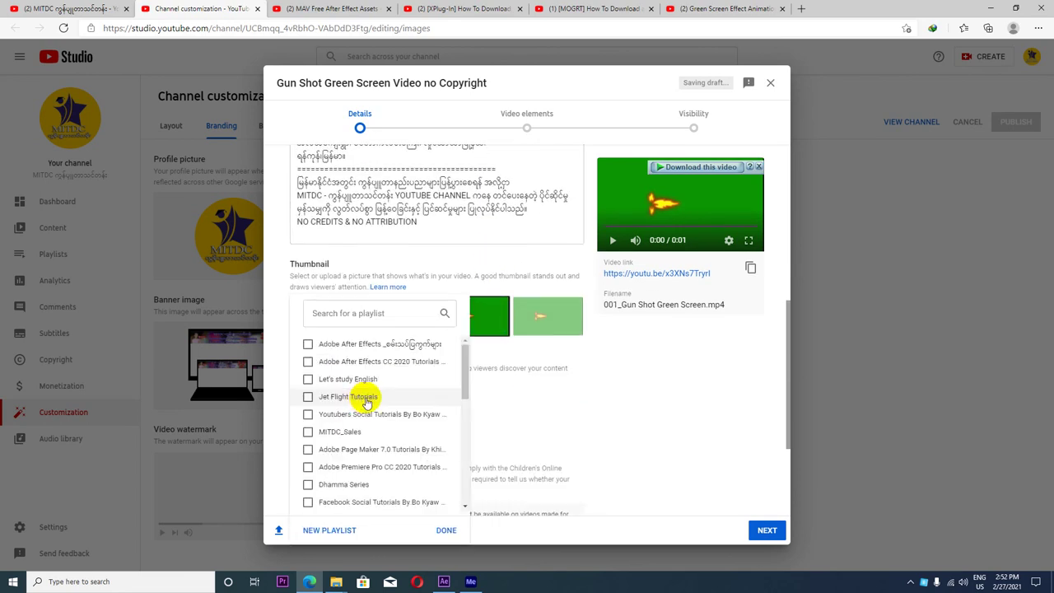
{"action": "left_click", "coordinate": [356, 345]}
{"action": "left_click", "coordinate": [446, 530]}
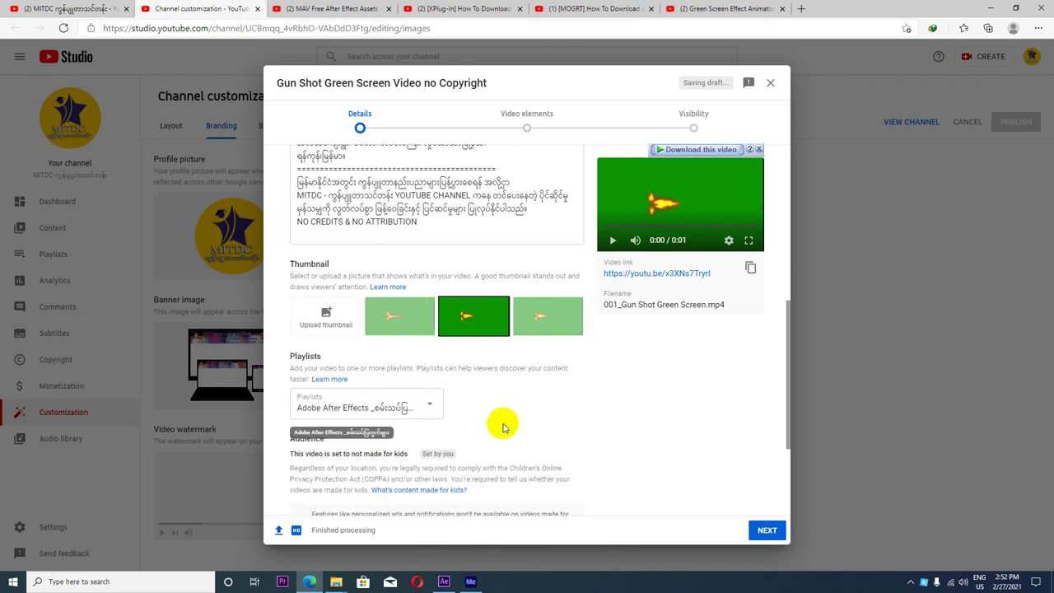
{"action": "left_click", "coordinate": [772, 531]}
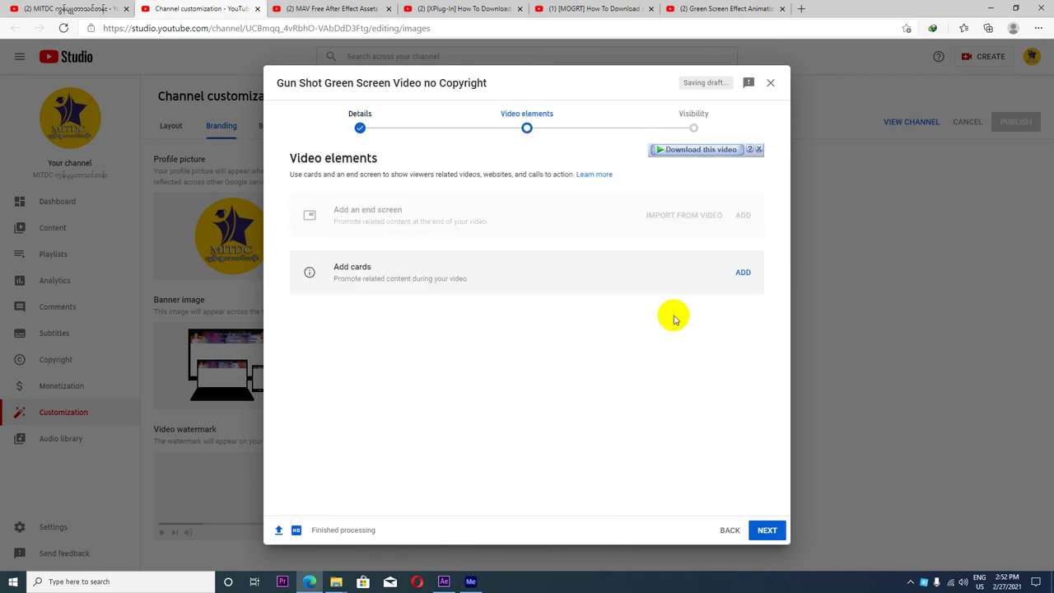
Add video cards for Green Screen Element 3D Text 3, Text 2 and Element 3D Text
{"action": "left_click", "coordinate": [743, 271]}
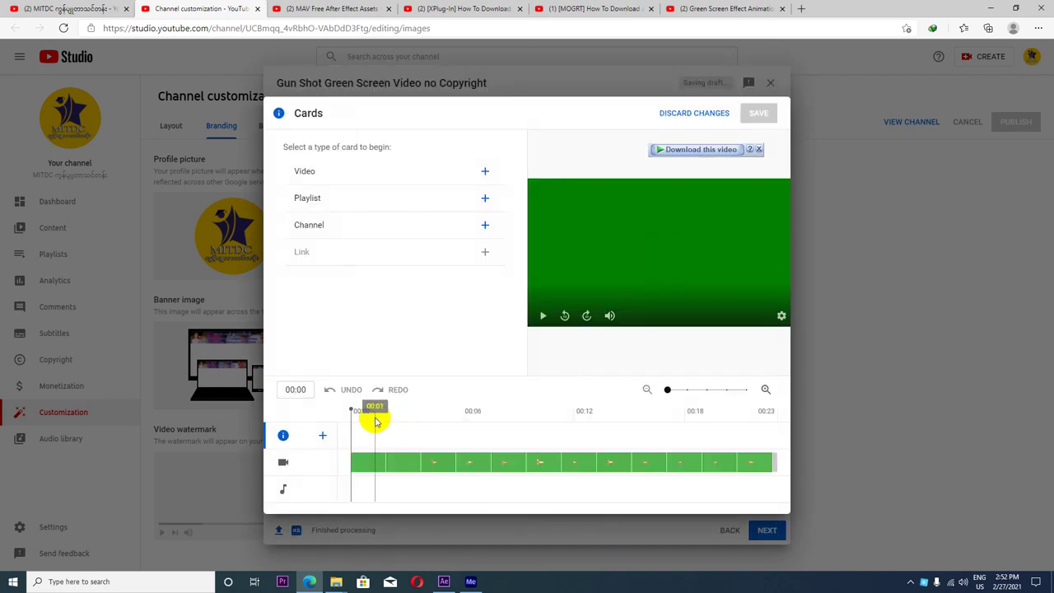
{"action": "left_click", "coordinate": [322, 434]}
{"action": "left_click", "coordinate": [331, 432]}
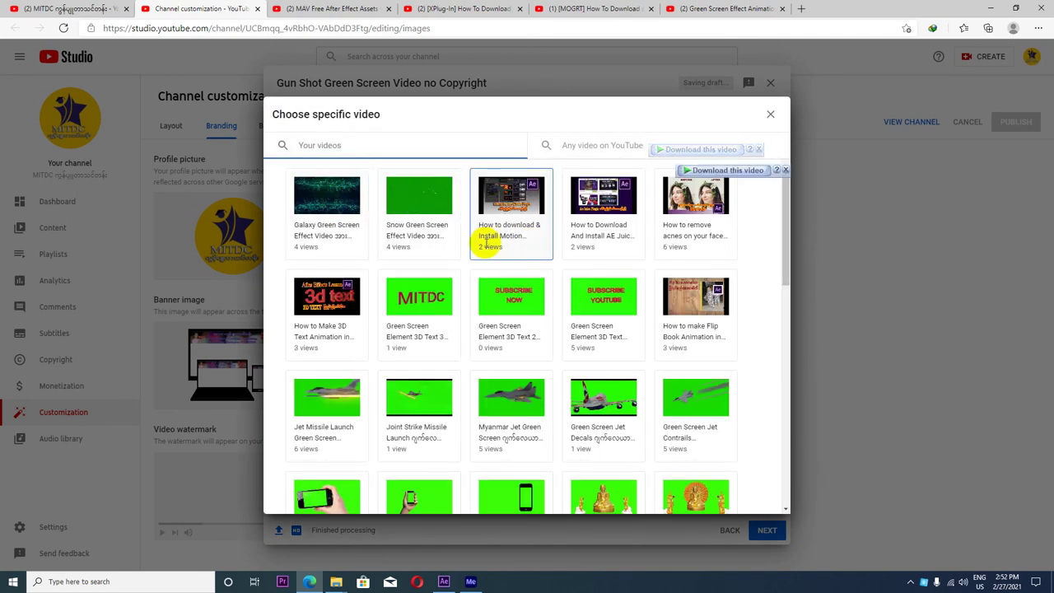
{"action": "left_click", "coordinate": [397, 298]}
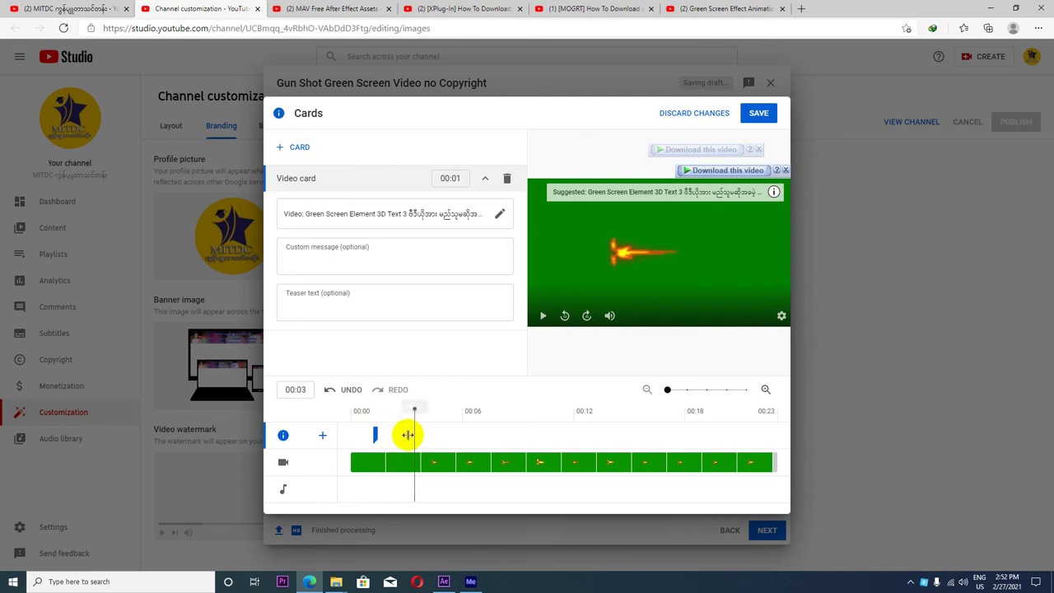
{"action": "left_click", "coordinate": [322, 435]}
{"action": "left_click", "coordinate": [332, 431]}
{"action": "left_click", "coordinate": [491, 352]}
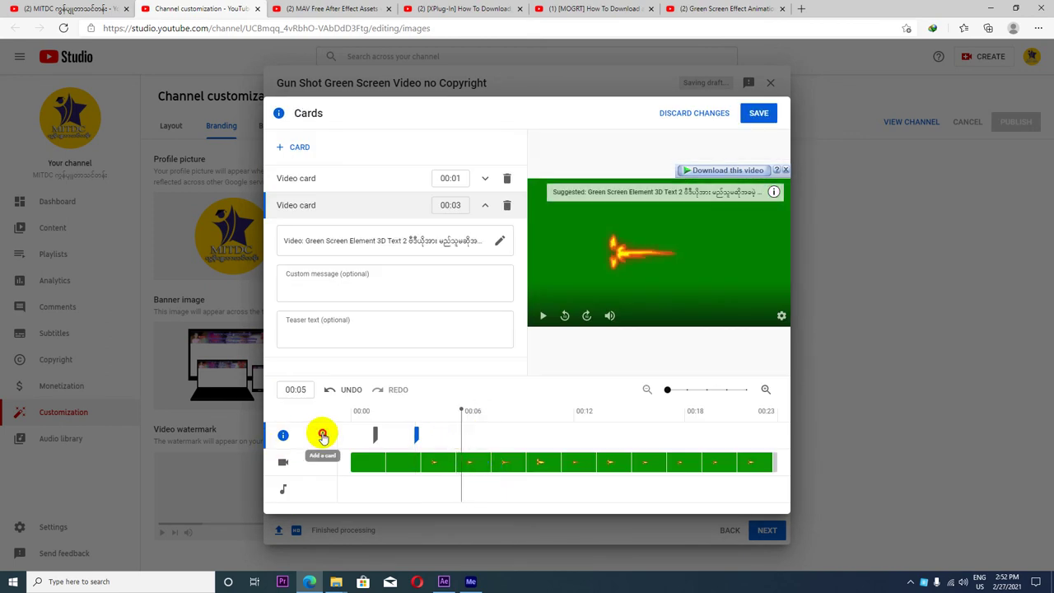
{"action": "left_click", "coordinate": [322, 435]}
{"action": "left_click", "coordinate": [338, 430]}
{"action": "left_click", "coordinate": [607, 303]}
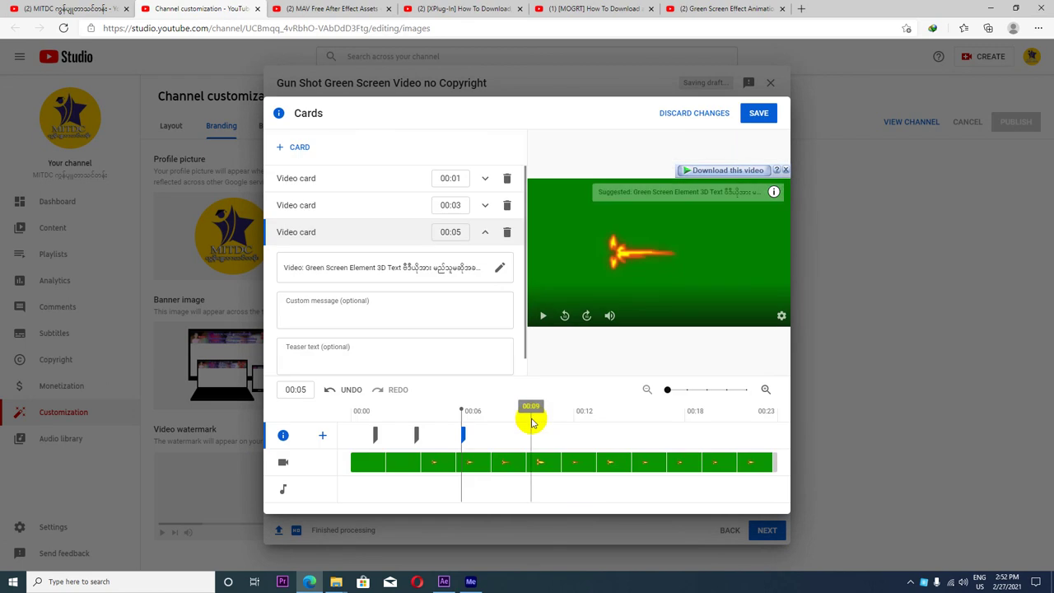
Add two more video cards for Green Screen Jet Decals and Green Screen Jet Contrails
{"action": "left_click", "coordinate": [322, 435]}
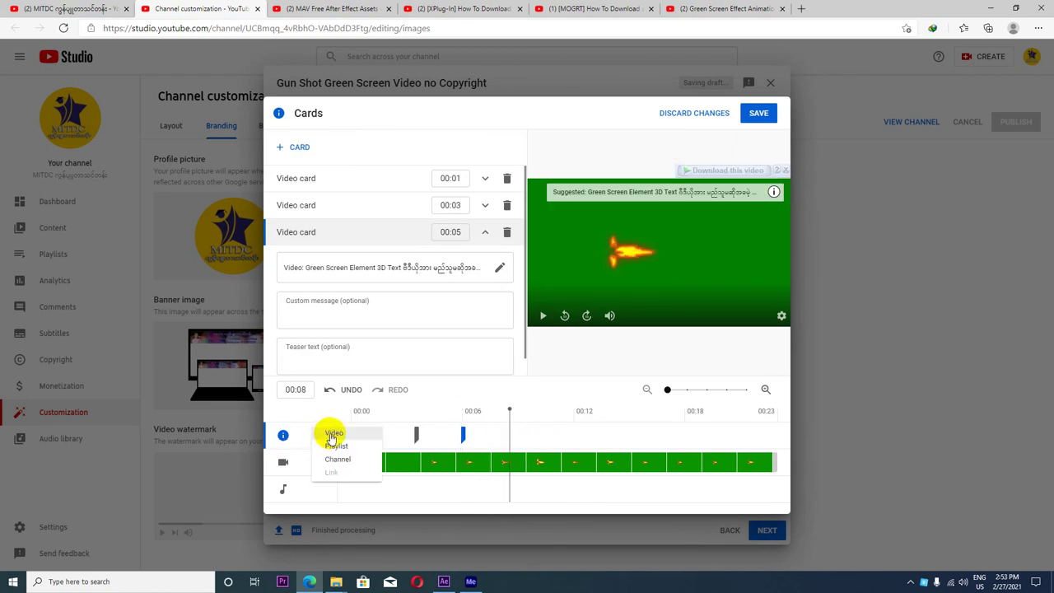
{"action": "left_click", "coordinate": [338, 432]}
{"action": "left_click", "coordinate": [591, 393]}
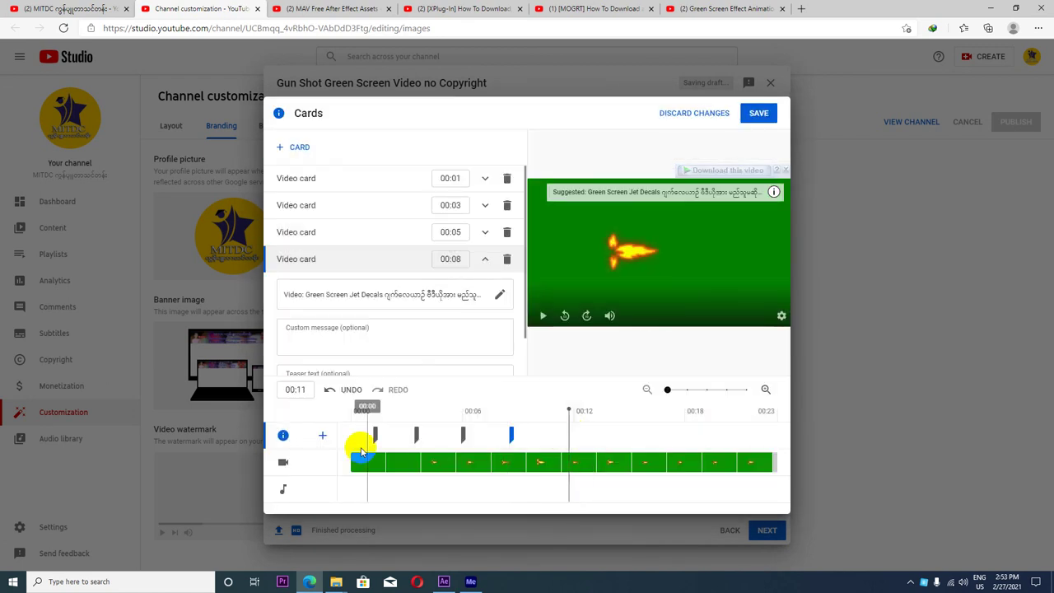
{"action": "left_click", "coordinate": [322, 435]}
{"action": "left_click", "coordinate": [337, 431]}
{"action": "left_click", "coordinate": [683, 408]}
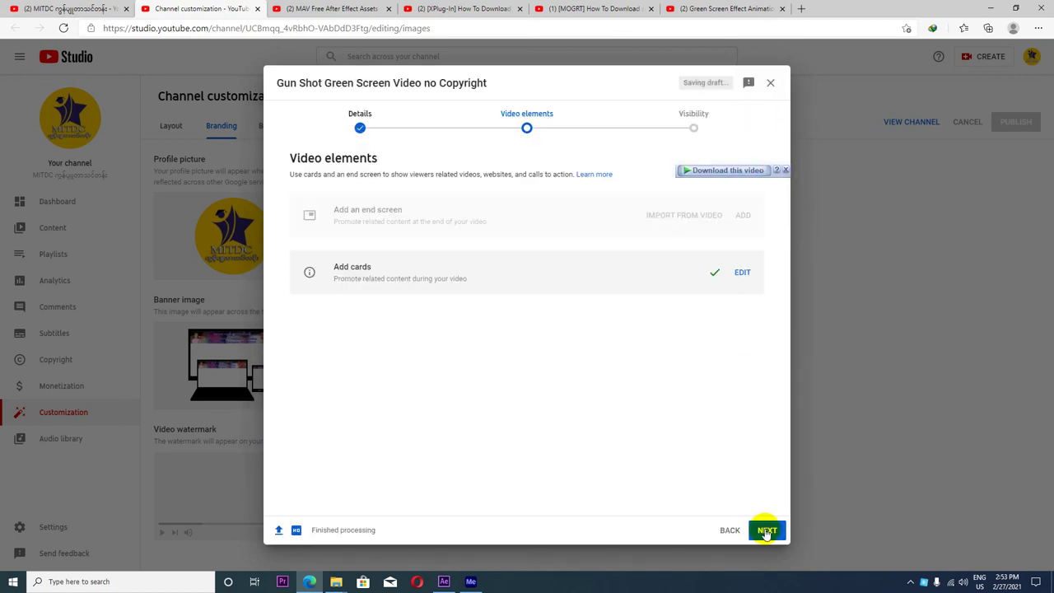
Save the cards, publish the video publicly, copy its link and close the confirmation
{"action": "left_click", "coordinate": [765, 530]}
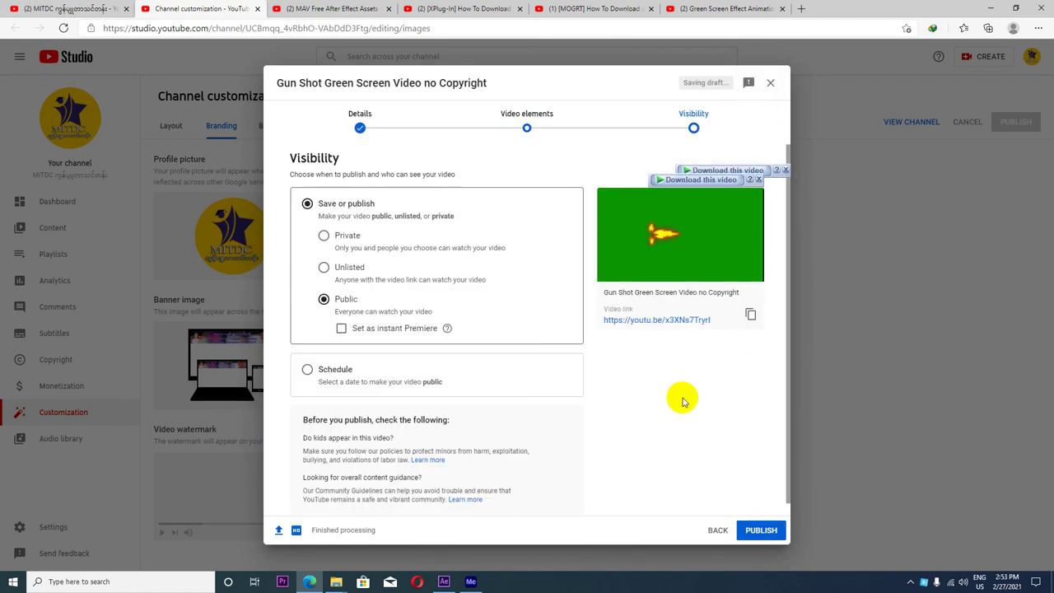
{"action": "left_click", "coordinate": [762, 529]}
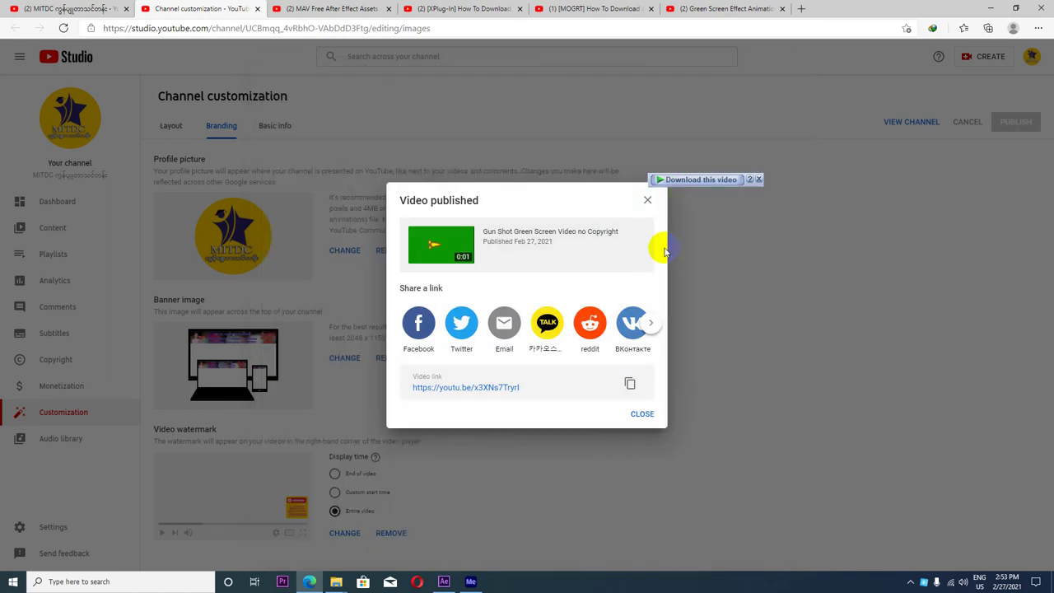
{"action": "left_click", "coordinate": [628, 388]}
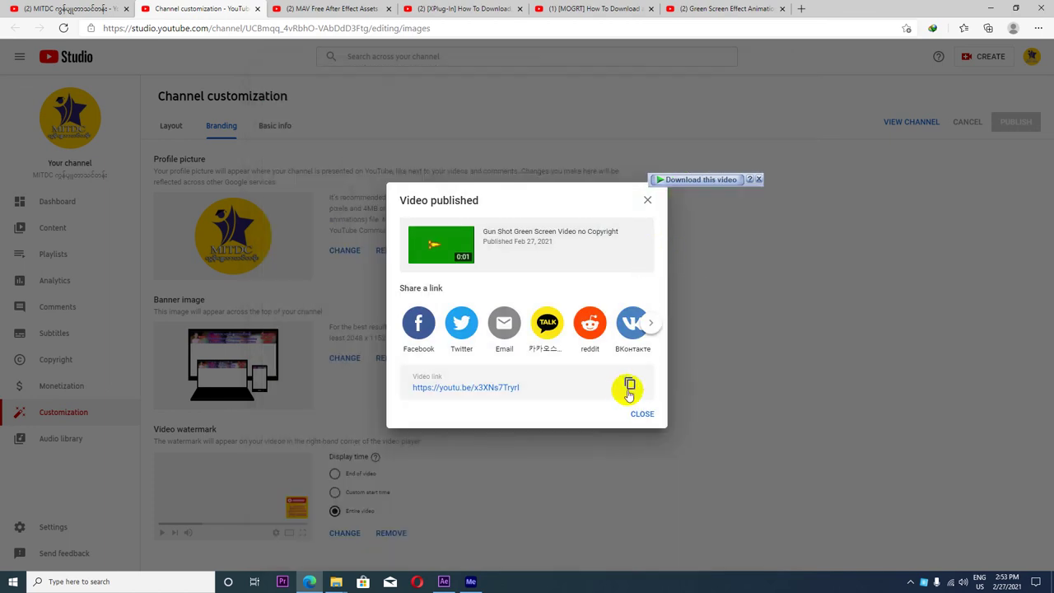
{"action": "left_click", "coordinate": [643, 414]}
Reload the channel's Videos page to show the new upload, then minimize the browser
{"action": "left_click", "coordinate": [70, 9]}
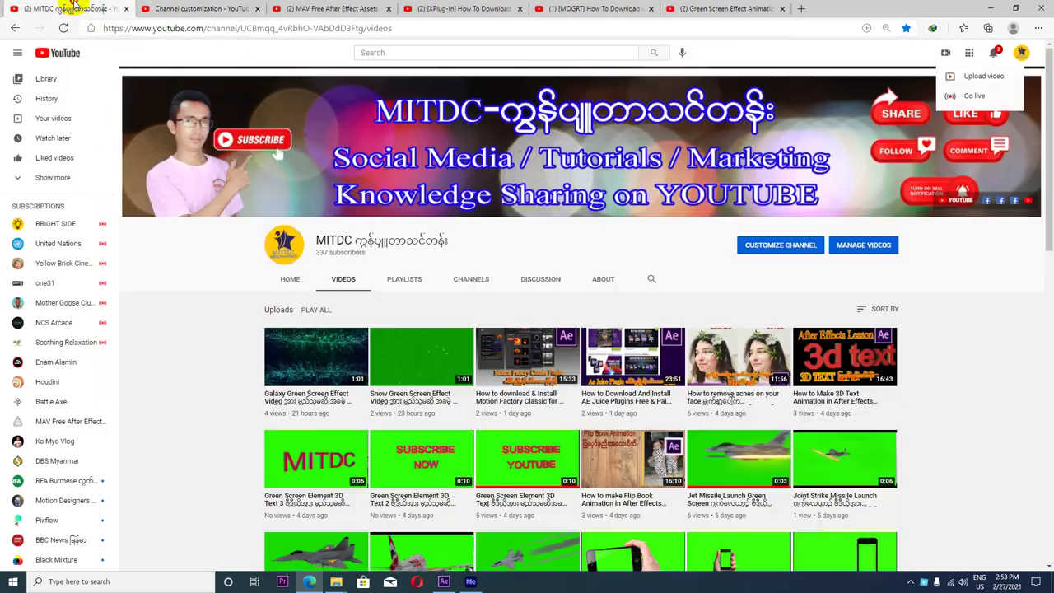
{"action": "left_click", "coordinate": [64, 28]}
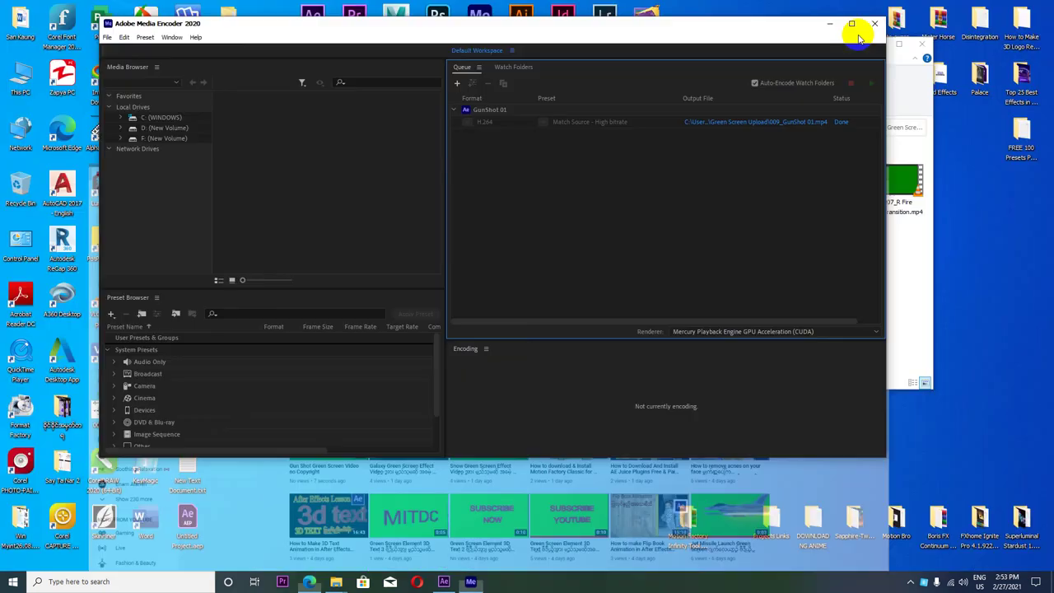
{"action": "left_click", "coordinate": [991, 8]}
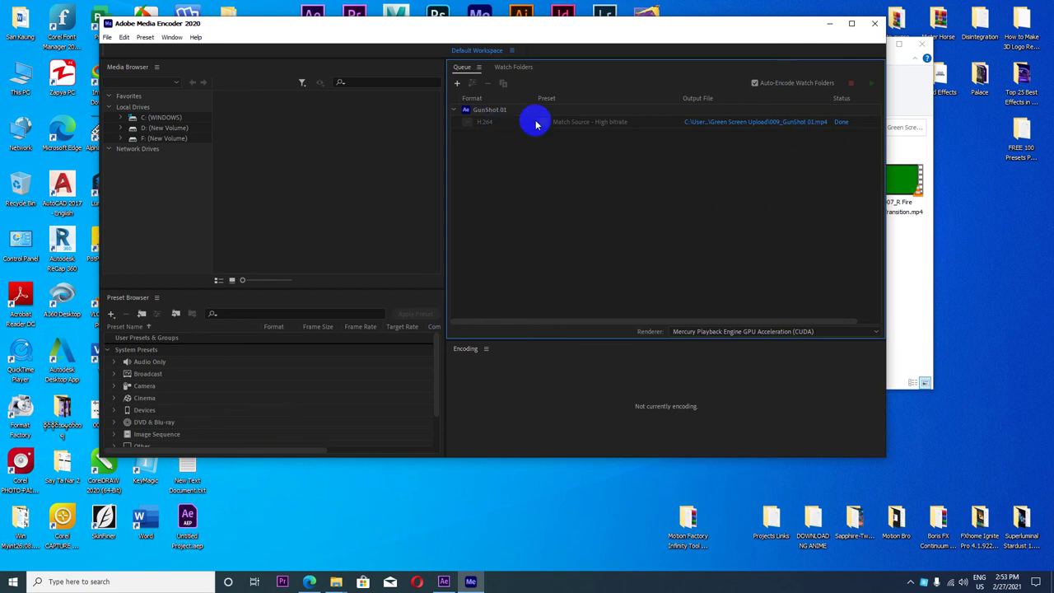
Remove the finished GunShot 01 job from the queue and close Media Encoder
{"action": "left_click", "coordinate": [494, 109]}
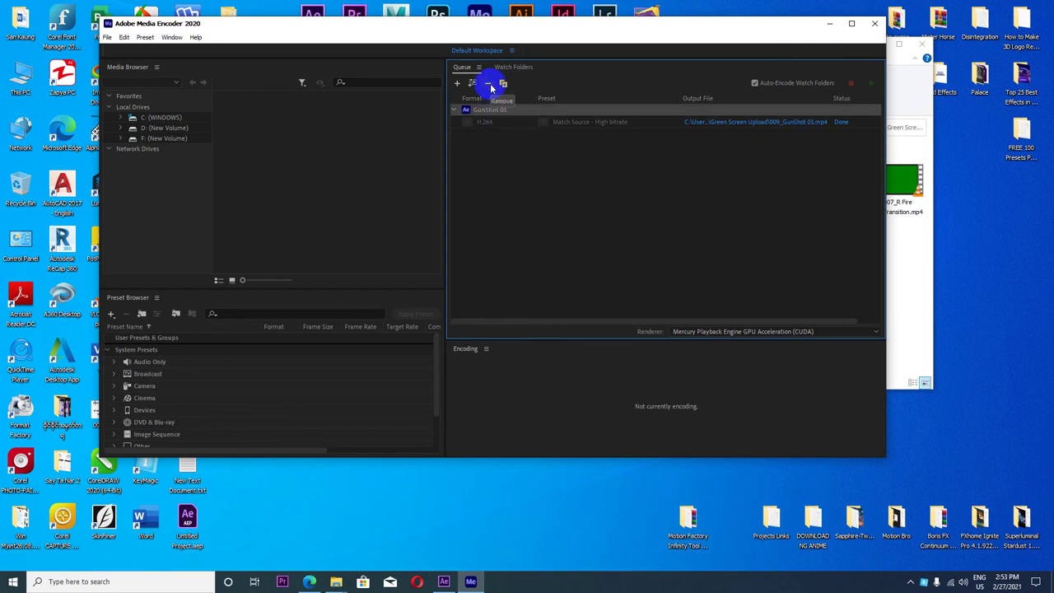
{"action": "left_click", "coordinate": [490, 86]}
{"action": "left_click", "coordinate": [875, 23]}
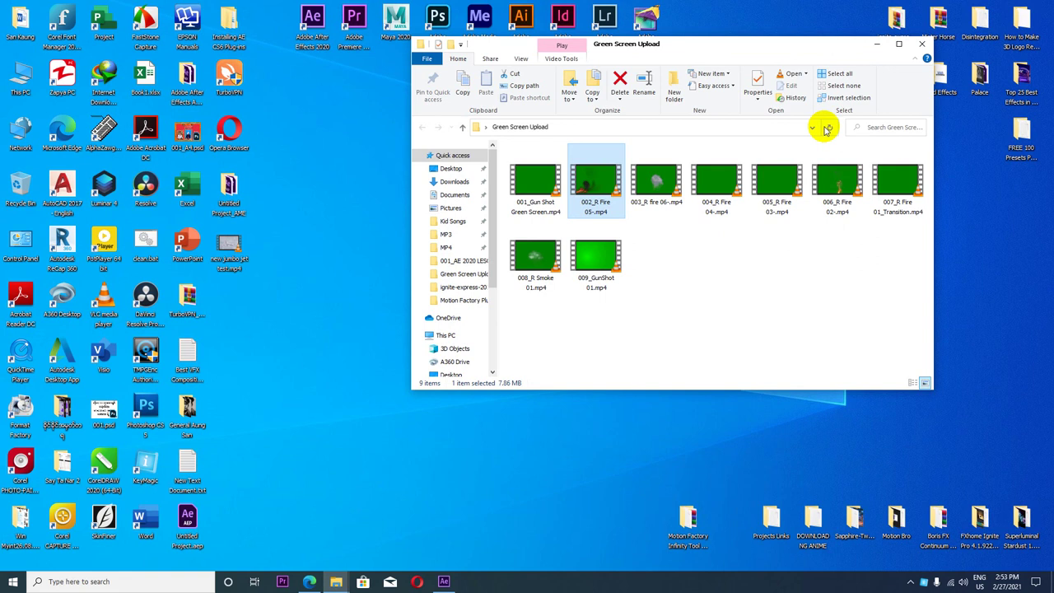
Play 009_GunShot 01.mp4 in VLC, then scrub After Effects to the muzzle flash around frame 8
{"action": "left_click", "coordinate": [663, 292]}
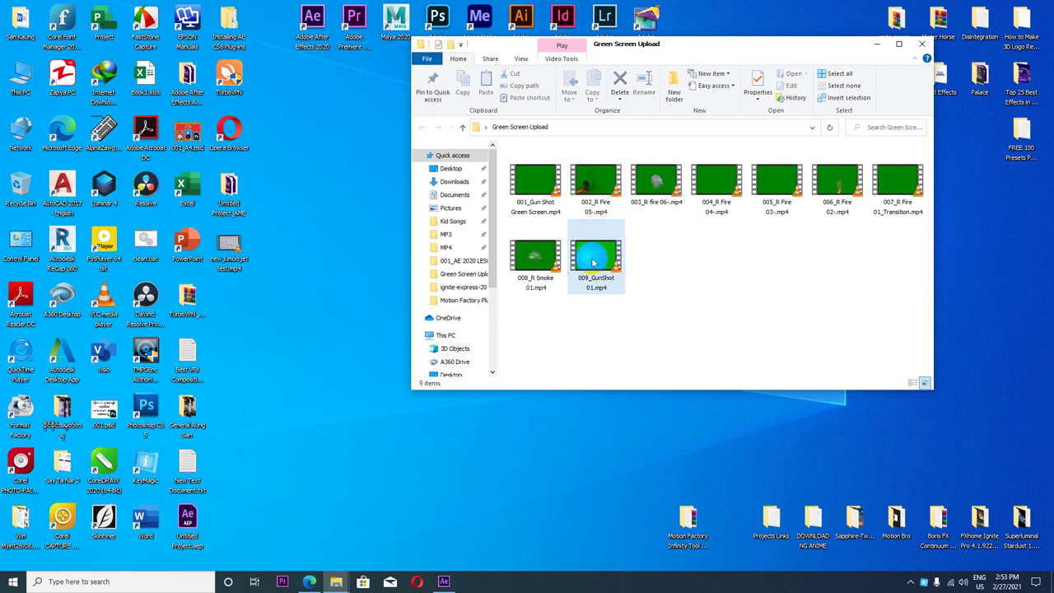
{"action": "double_click", "coordinate": [593, 262]}
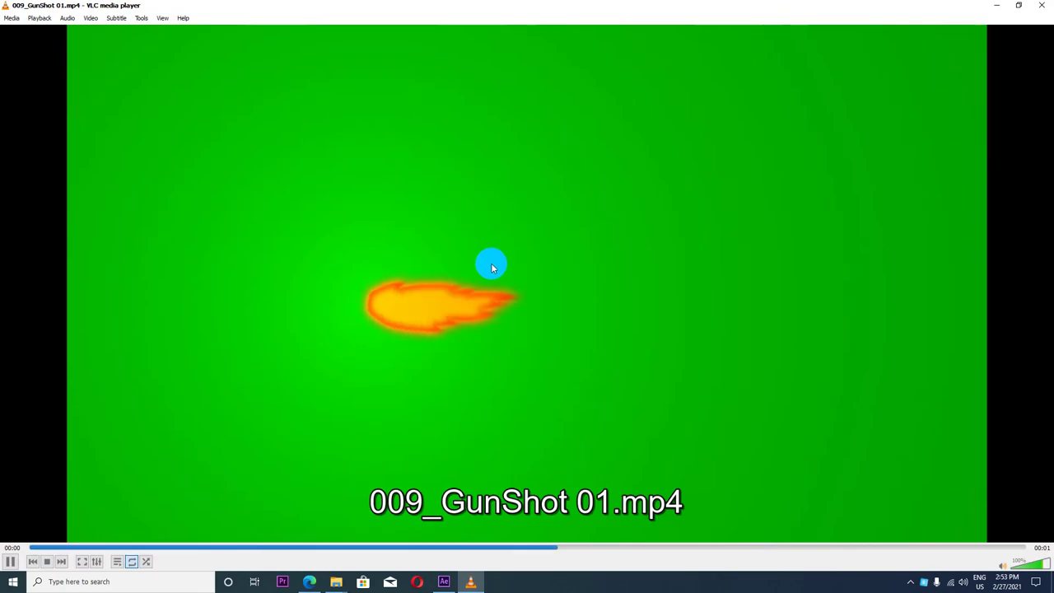
{"action": "left_click", "coordinate": [1043, 7]}
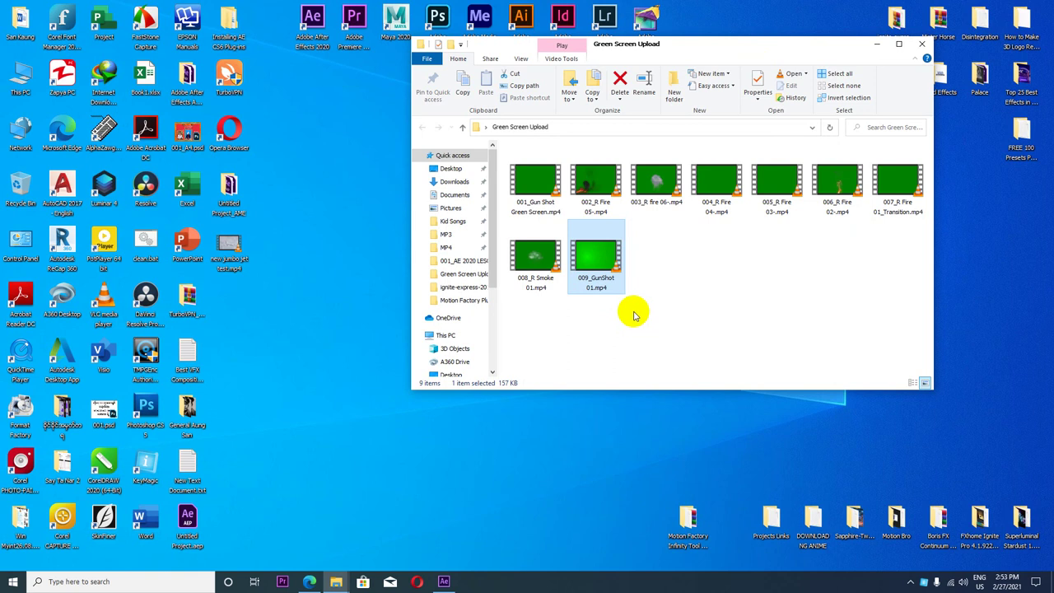
{"action": "left_click", "coordinate": [444, 578]}
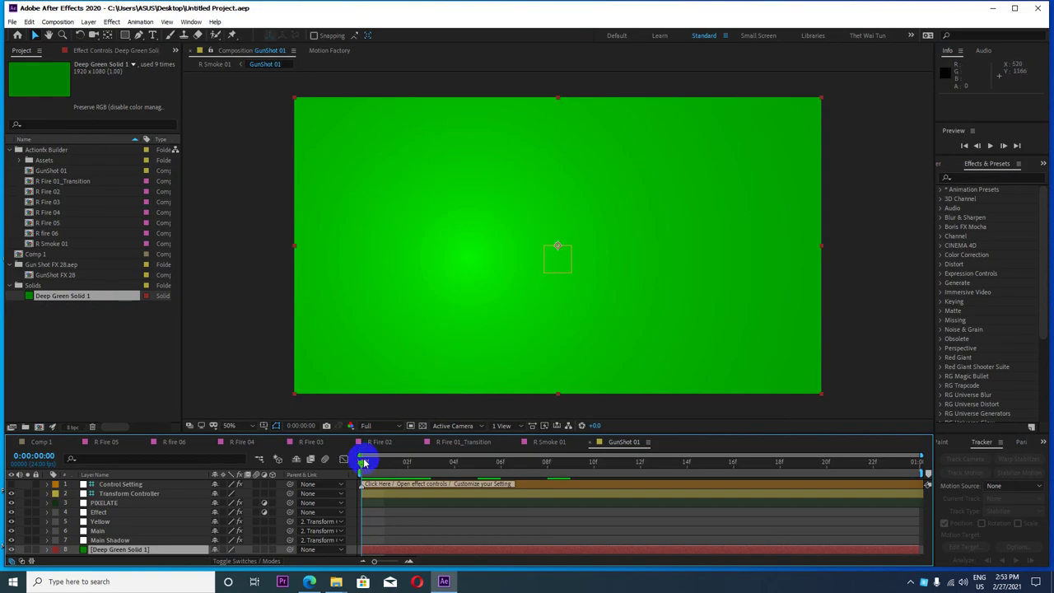
{"action": "left_click_drag", "start_coordinate": [372, 466], "coordinate": [547, 463]}
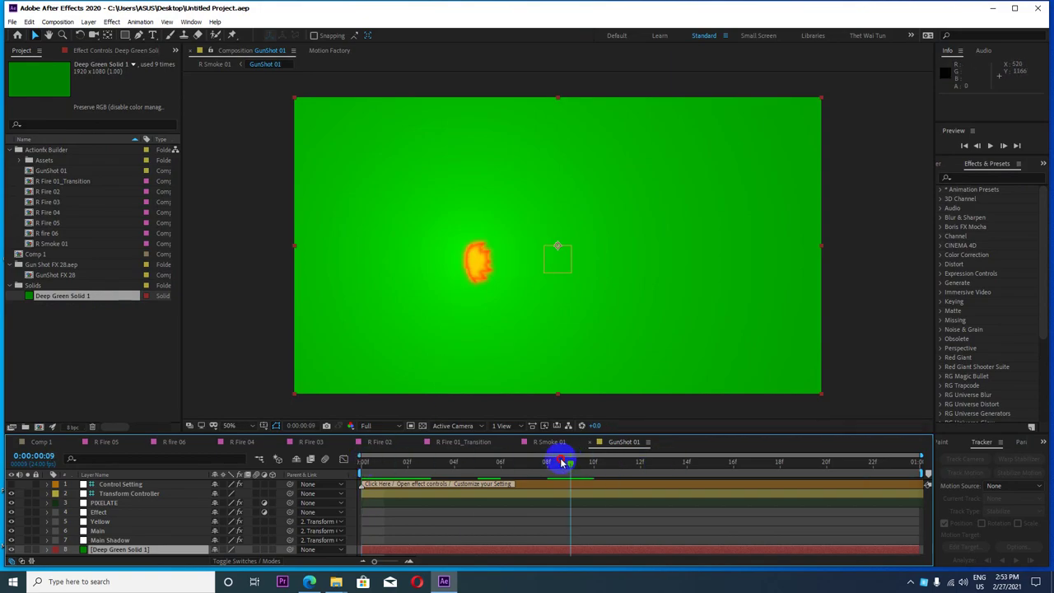
{"action": "left_click", "coordinate": [309, 581]}
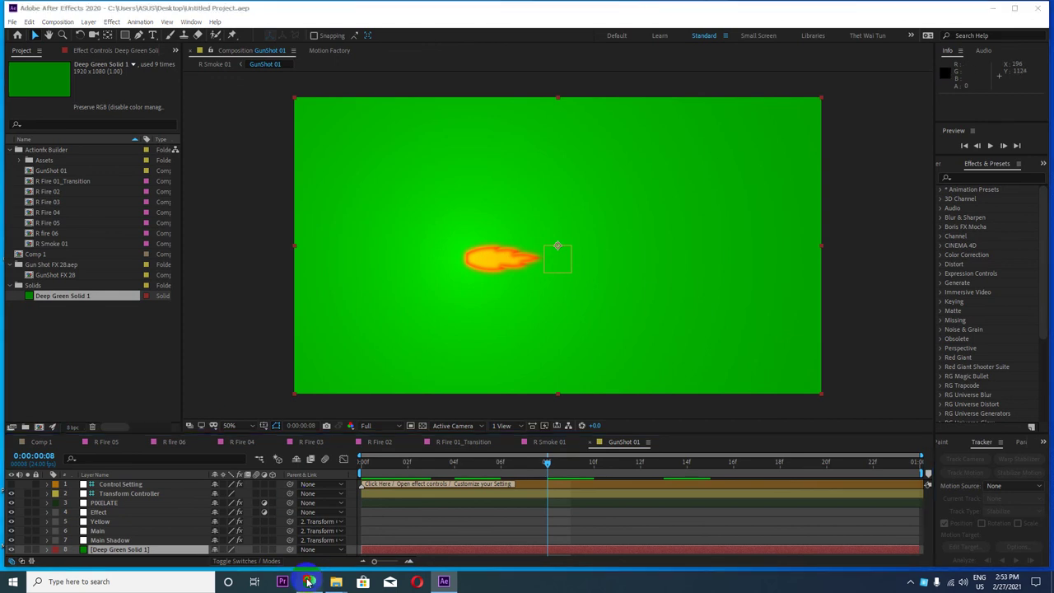
{"action": "scroll", "coordinate": [503, 402], "scroll_direction": "down", "scroll_amount": 2}
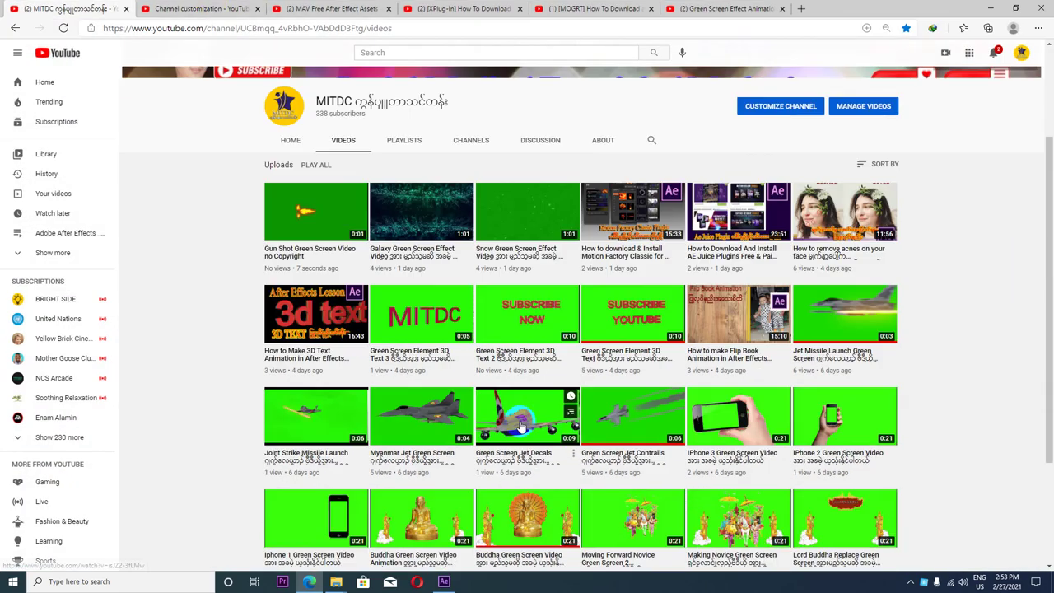
{"action": "scroll", "coordinate": [470, 395], "scroll_direction": "up", "scroll_amount": 3}
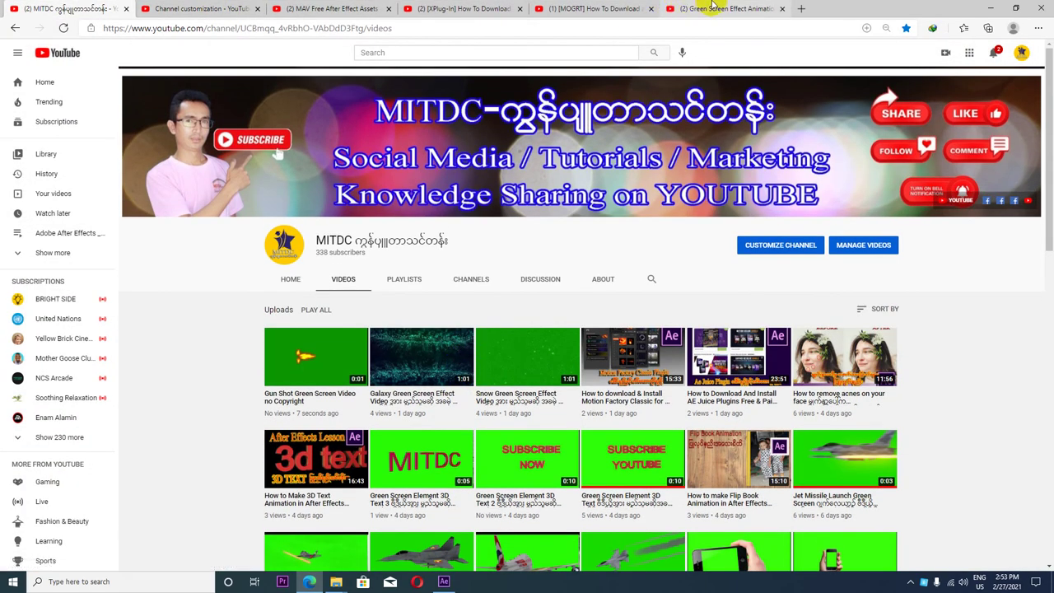
{"action": "left_click", "coordinate": [682, 8]}
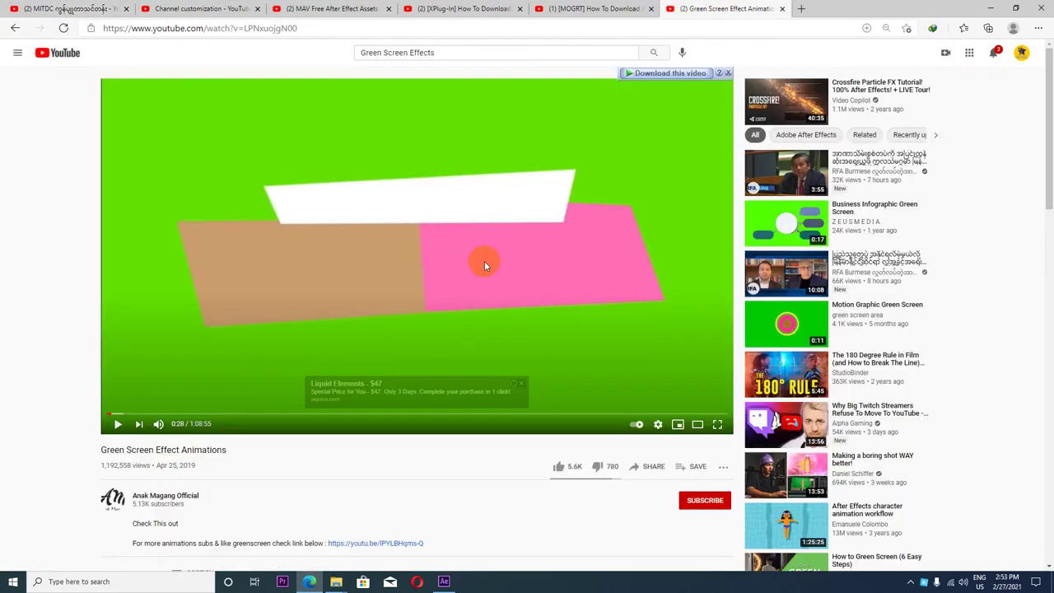
{"action": "left_click", "coordinate": [117, 425]}
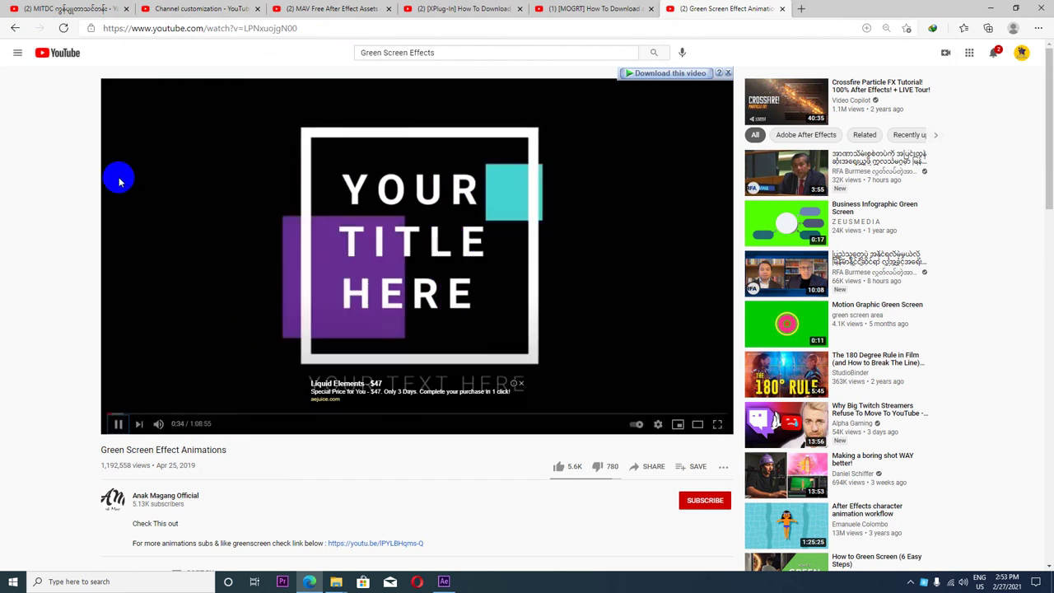
{"action": "scroll", "coordinate": [274, 362], "scroll_direction": "down", "scroll_amount": 2}
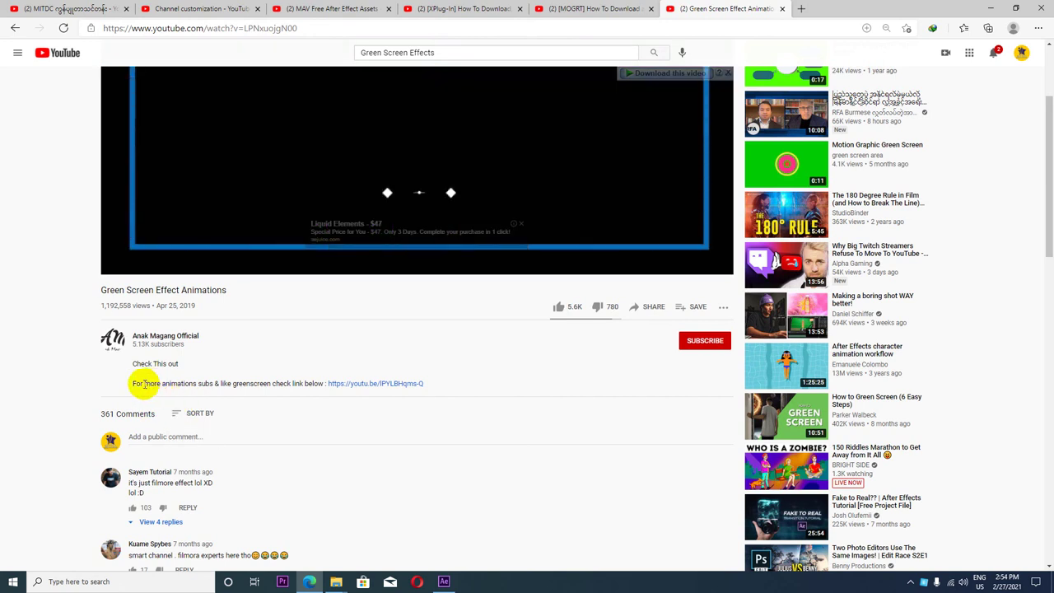
{"action": "scroll", "coordinate": [190, 441], "scroll_direction": "down", "scroll_amount": 1}
{"action": "scroll", "coordinate": [198, 439], "scroll_direction": "up", "scroll_amount": 1}
{"action": "scroll", "coordinate": [185, 444], "scroll_direction": "up", "scroll_amount": 1}
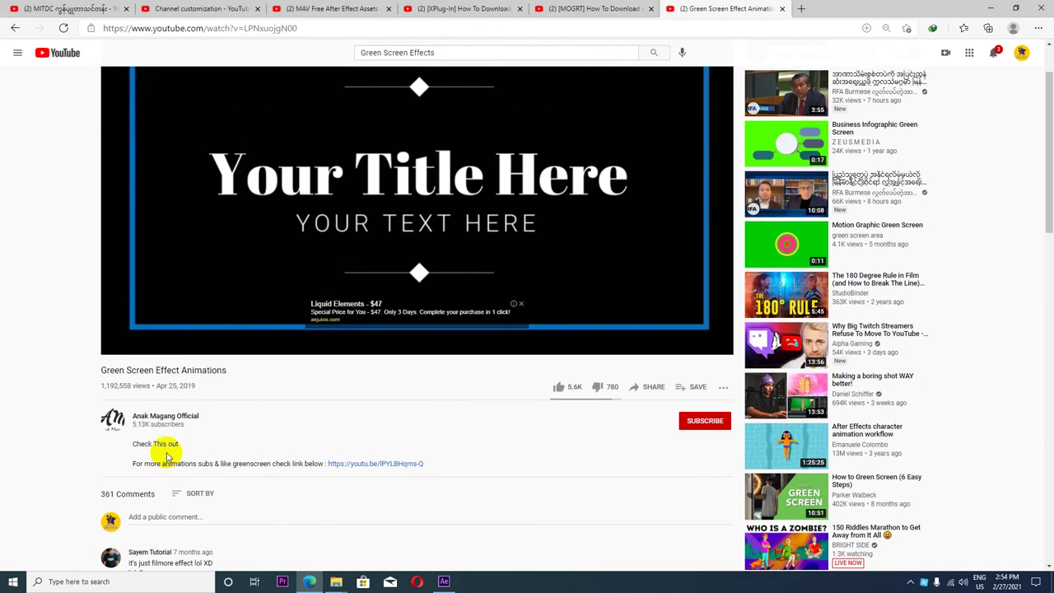
{"action": "scroll", "coordinate": [168, 458], "scroll_direction": "down", "scroll_amount": 1}
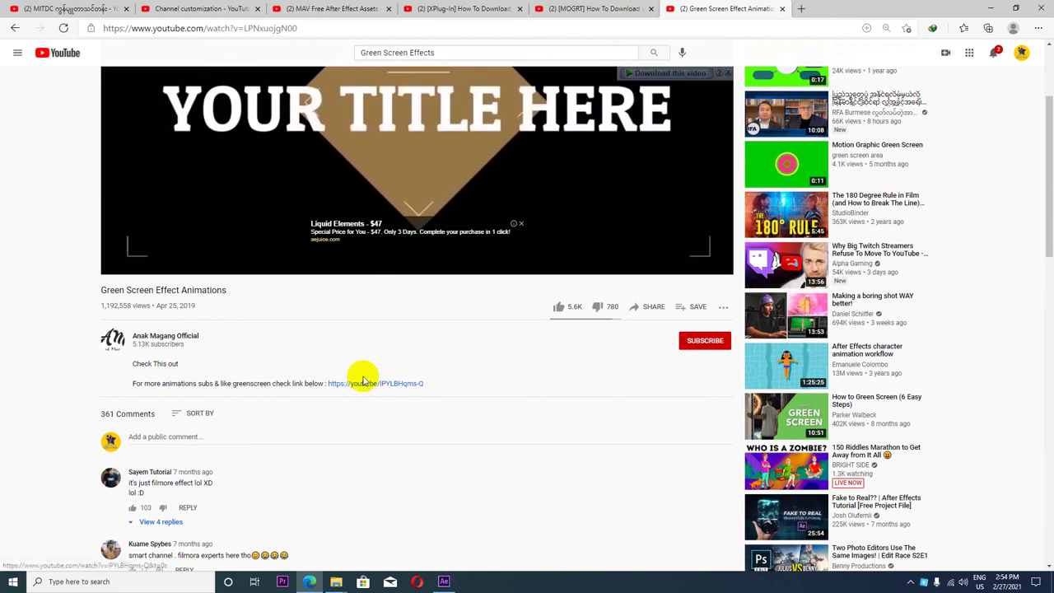
{"action": "scroll", "coordinate": [366, 445], "scroll_direction": "up", "scroll_amount": 1}
{"action": "scroll", "coordinate": [377, 490], "scroll_direction": "down", "scroll_amount": 1}
{"action": "scroll", "coordinate": [412, 387], "scroll_direction": "up", "scroll_amount": 2}
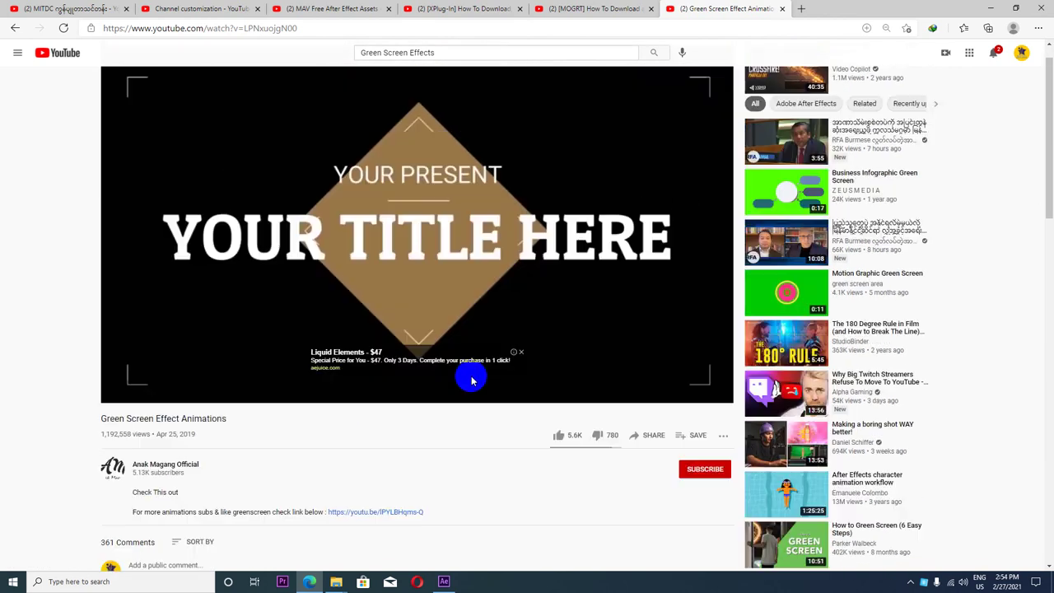
{"action": "left_click", "coordinate": [54, 8]}
Scroll through the channel's Videos tab, then minimize the browser to reveal After Effects
{"action": "scroll", "coordinate": [461, 350], "scroll_direction": "down", "scroll_amount": 2}
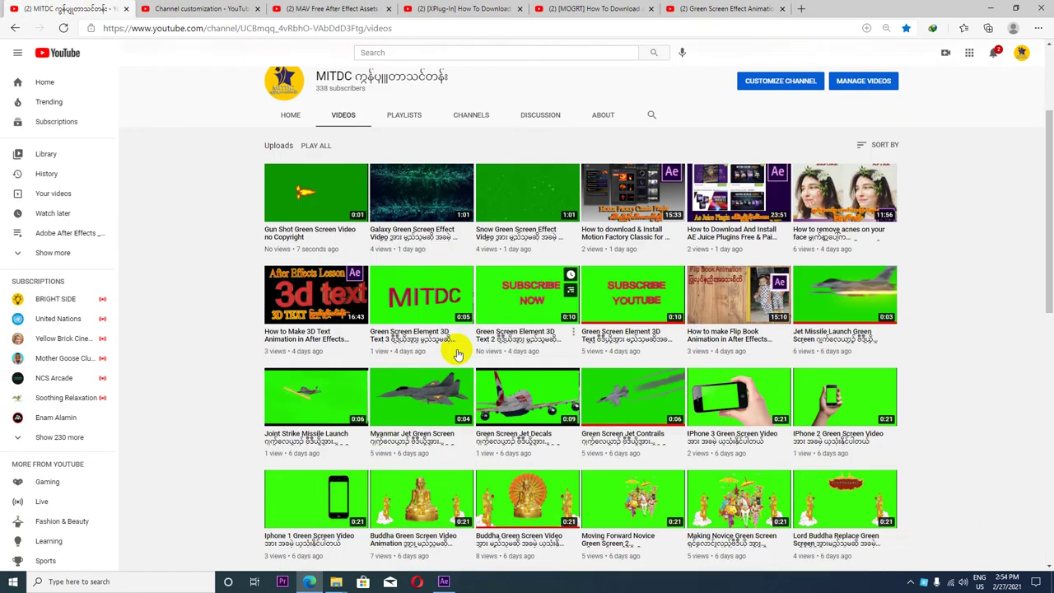
{"action": "scroll", "coordinate": [461, 346], "scroll_direction": "down", "scroll_amount": 1}
{"action": "scroll", "coordinate": [470, 336], "scroll_direction": "down", "scroll_amount": 3}
{"action": "scroll", "coordinate": [476, 331], "scroll_direction": "up", "scroll_amount": 6}
{"action": "scroll", "coordinate": [481, 329], "scroll_direction": "down", "scroll_amount": 6}
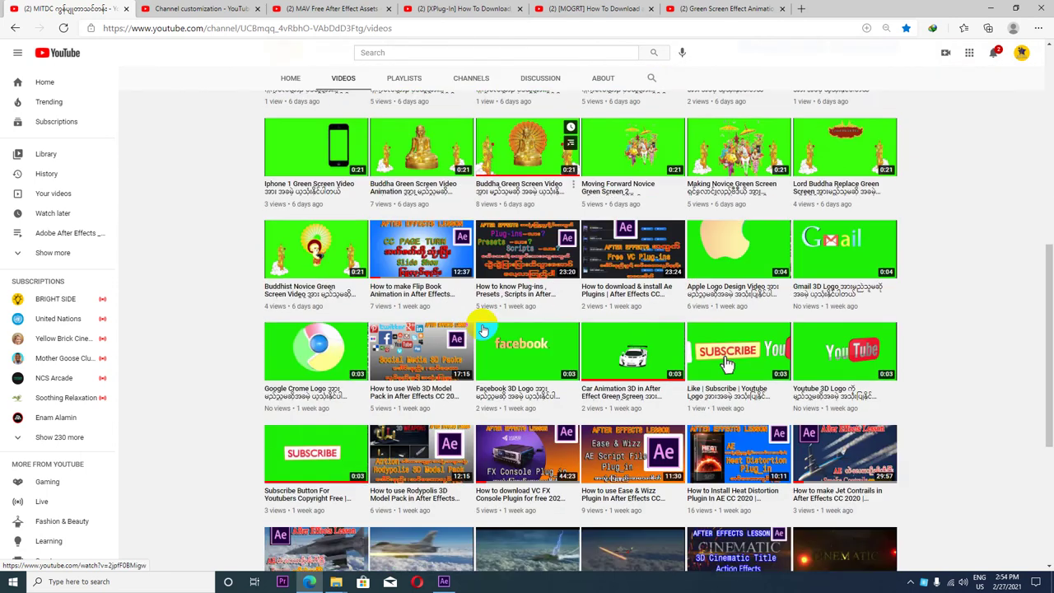
{"action": "scroll", "coordinate": [483, 331], "scroll_direction": "up", "scroll_amount": 4}
{"action": "scroll", "coordinate": [492, 327], "scroll_direction": "up", "scroll_amount": 2}
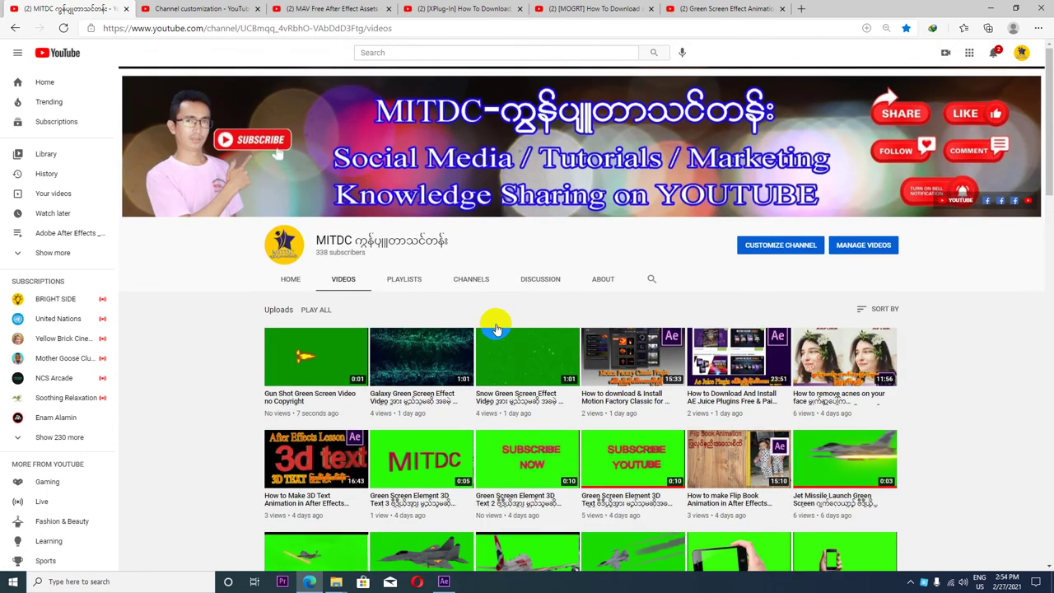
{"action": "scroll", "coordinate": [495, 329], "scroll_direction": "down", "scroll_amount": 2}
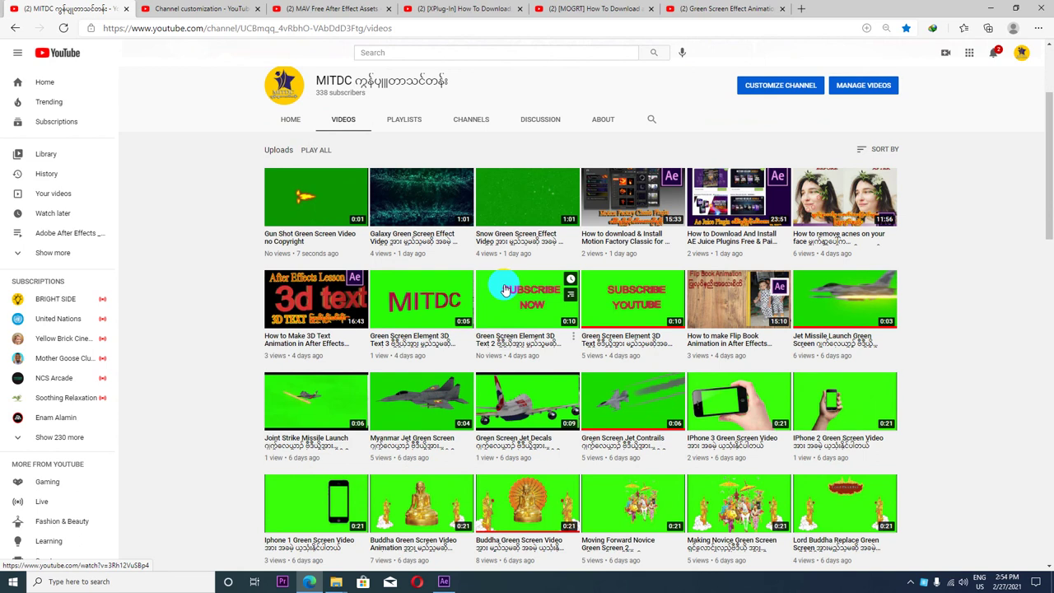
{"action": "scroll", "coordinate": [505, 288], "scroll_direction": "up", "scroll_amount": 2}
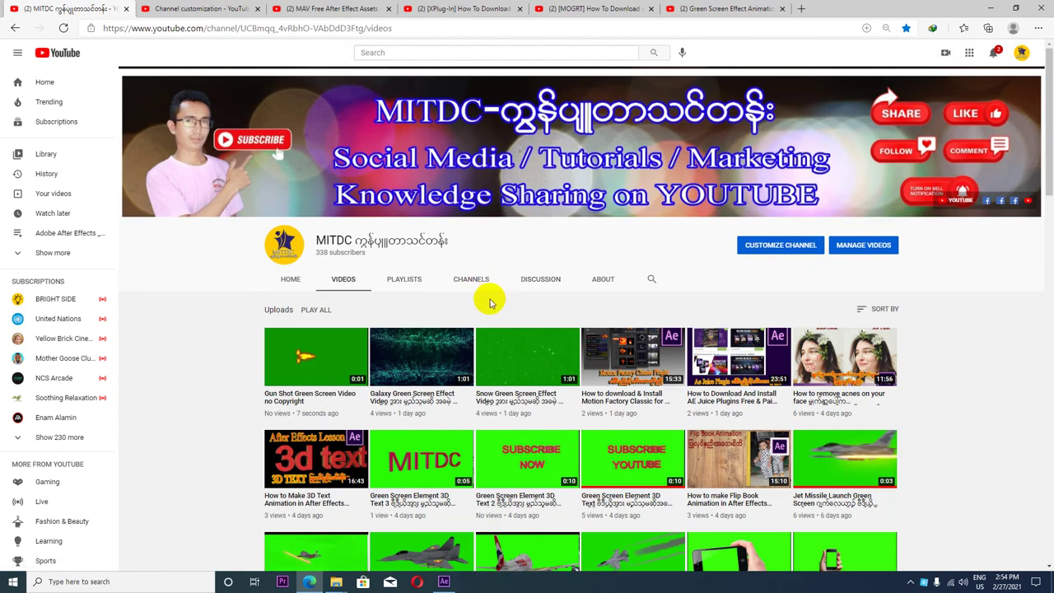
{"action": "left_click", "coordinate": [304, 360]}
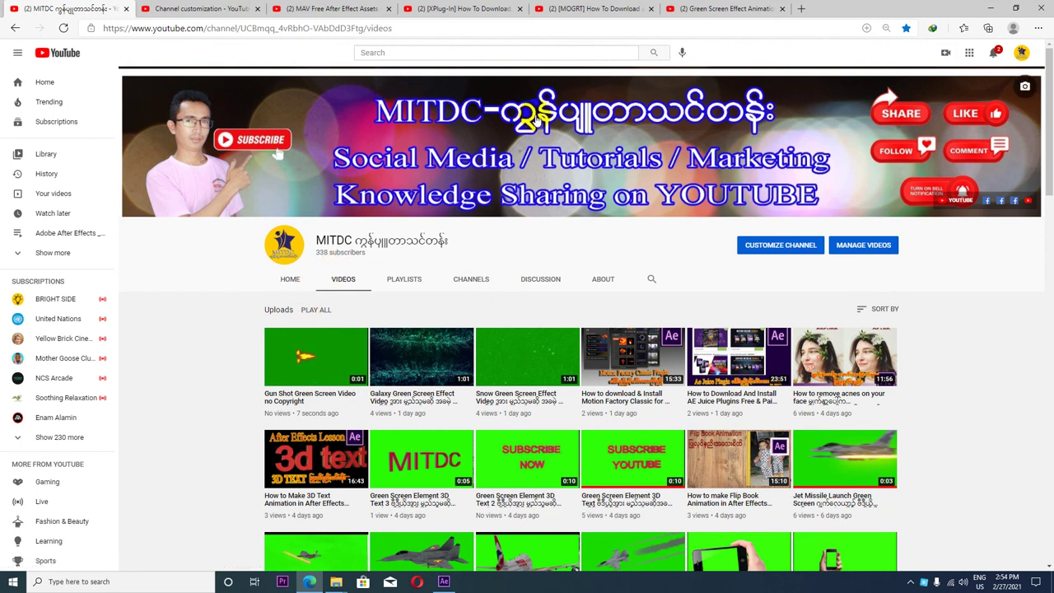
{"action": "scroll", "coordinate": [484, 404], "scroll_direction": "down", "scroll_amount": 2}
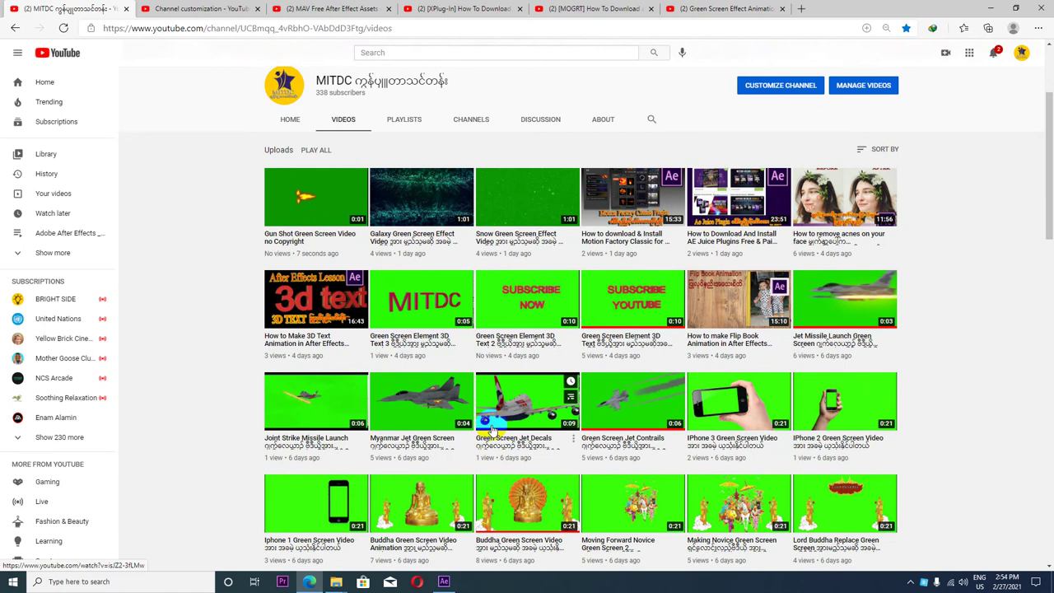
{"action": "scroll", "coordinate": [489, 416], "scroll_direction": "down", "scroll_amount": 2}
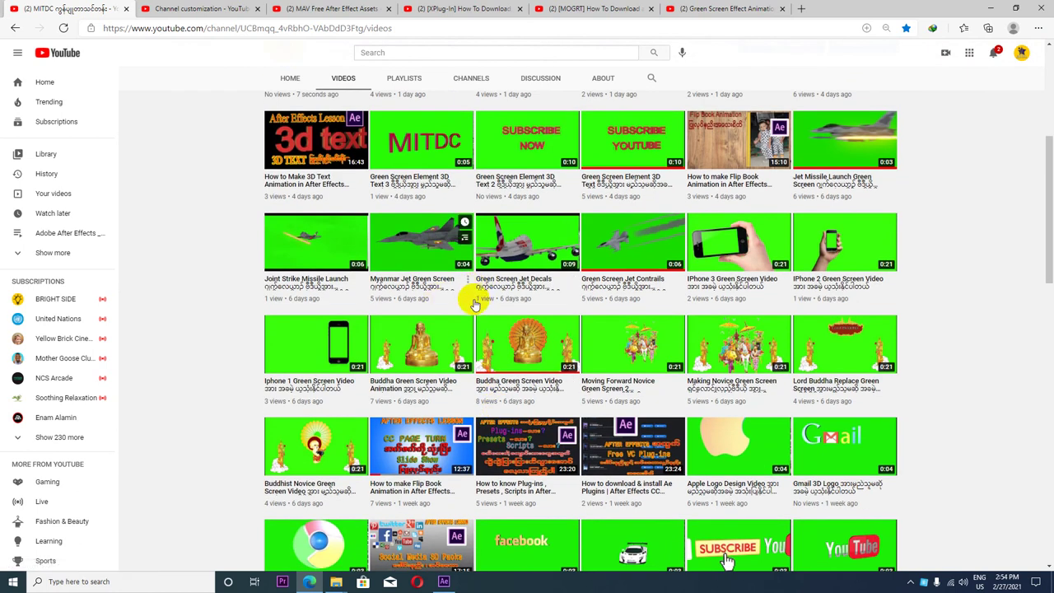
{"action": "scroll", "coordinate": [475, 298], "scroll_direction": "up", "scroll_amount": 2}
{"action": "scroll", "coordinate": [475, 298], "scroll_direction": "up", "scroll_amount": 1}
{"action": "scroll", "coordinate": [475, 362], "scroll_direction": "up", "scroll_amount": 1}
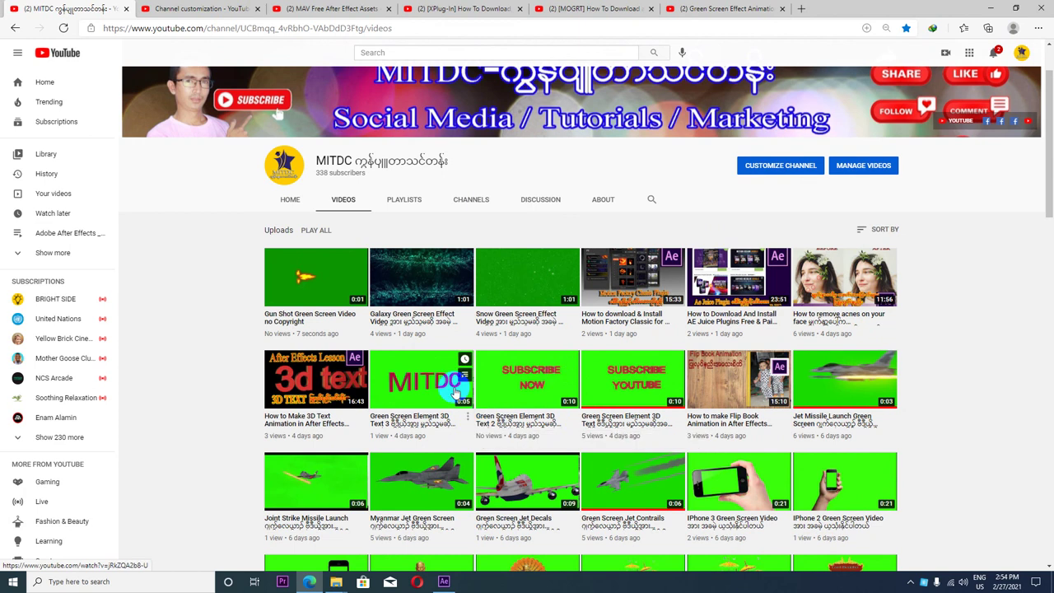
{"action": "left_click", "coordinate": [991, 9]}
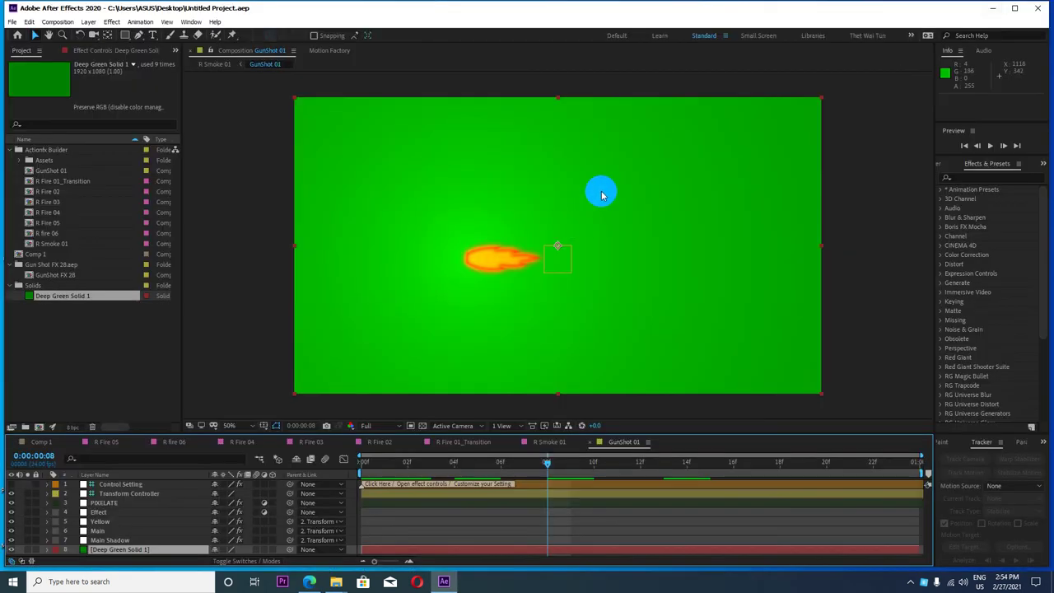
Minimize After Effects and the Green Screen Upload folder, then refresh the desktop
{"action": "left_click", "coordinate": [992, 8]}
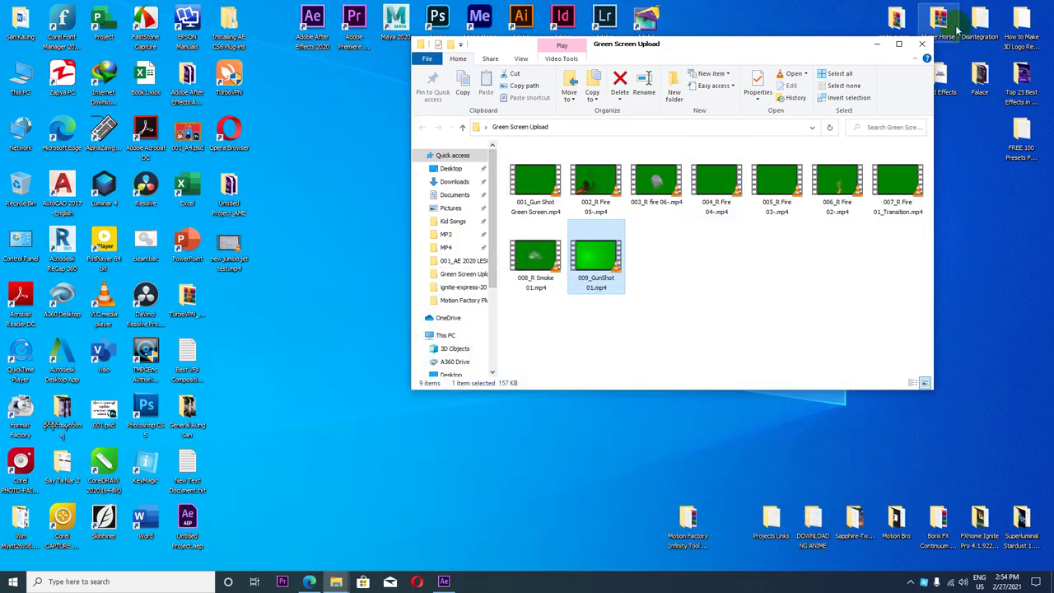
{"action": "left_click", "coordinate": [922, 44]}
{"action": "right_click", "coordinate": [426, 156]}
{"action": "left_click", "coordinate": [442, 193]}
{"action": "right_click", "coordinate": [416, 146]}
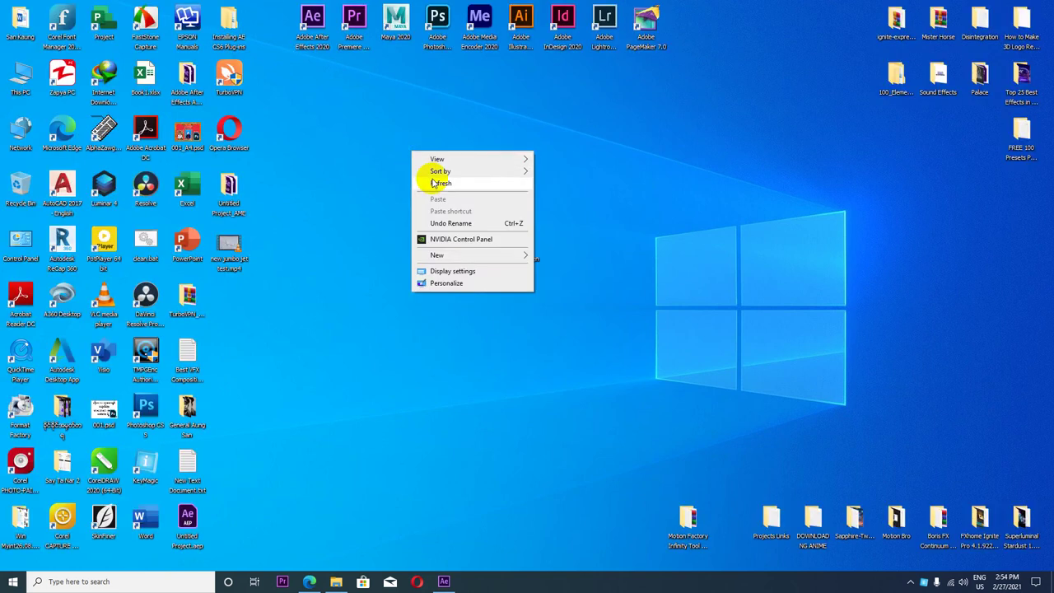
{"action": "left_click", "coordinate": [433, 172]}
Refresh the desktop several more times, then bring the YouTube channel's Videos page back to the front
{"action": "right_click", "coordinate": [349, 140]}
{"action": "left_click", "coordinate": [365, 169]}
{"action": "left_click", "coordinate": [379, 167]}
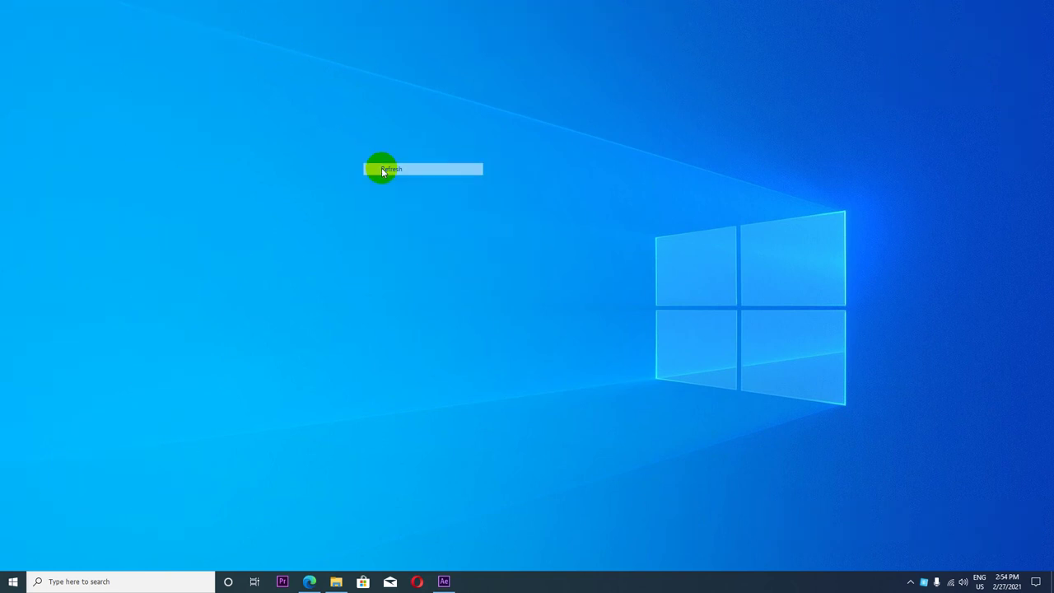
{"action": "right_click", "coordinate": [375, 149]}
{"action": "left_click", "coordinate": [394, 179]}
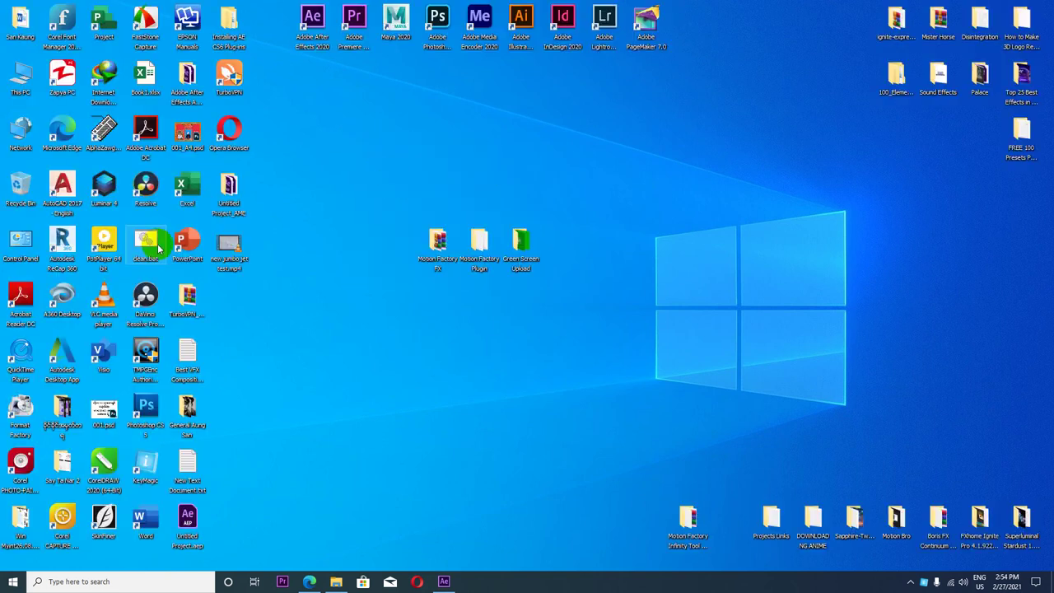
{"action": "right_click", "coordinate": [378, 150]}
{"action": "left_click", "coordinate": [393, 178]}
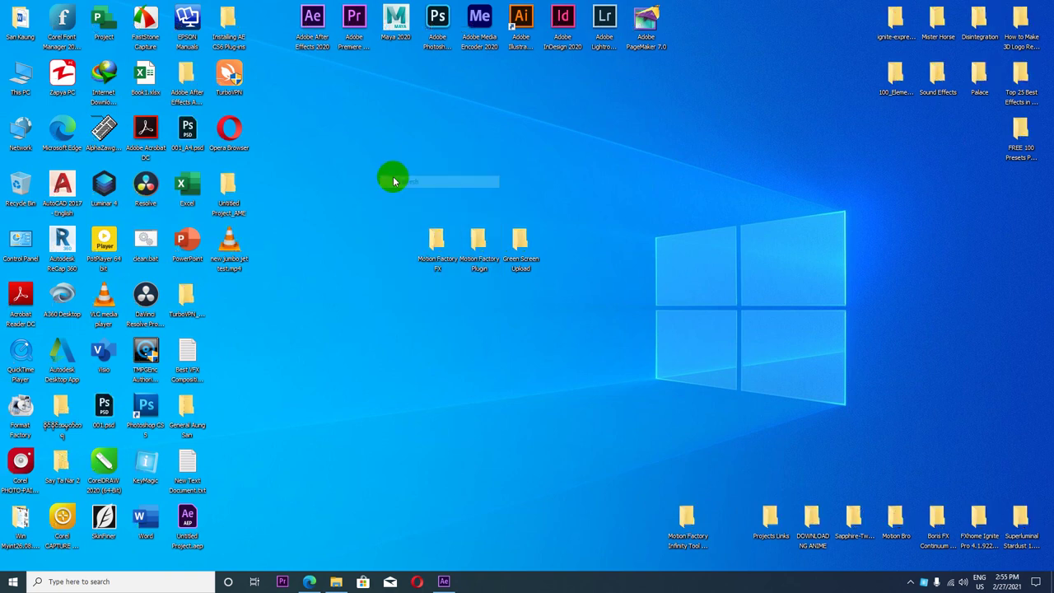
{"action": "right_click", "coordinate": [400, 155]}
{"action": "left_click", "coordinate": [412, 182]}
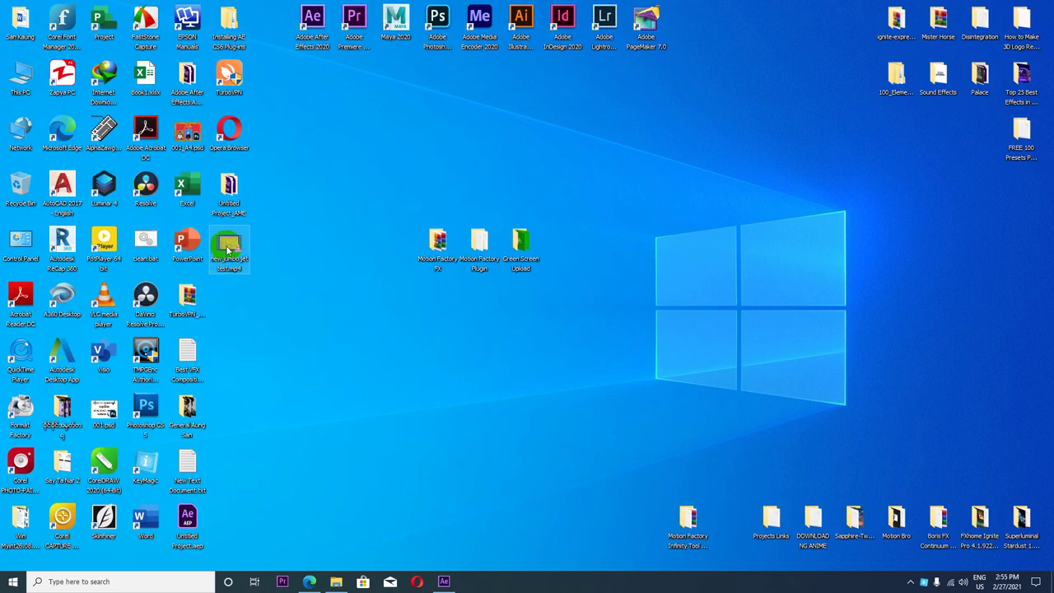
{"action": "left_click", "coordinate": [309, 581]}
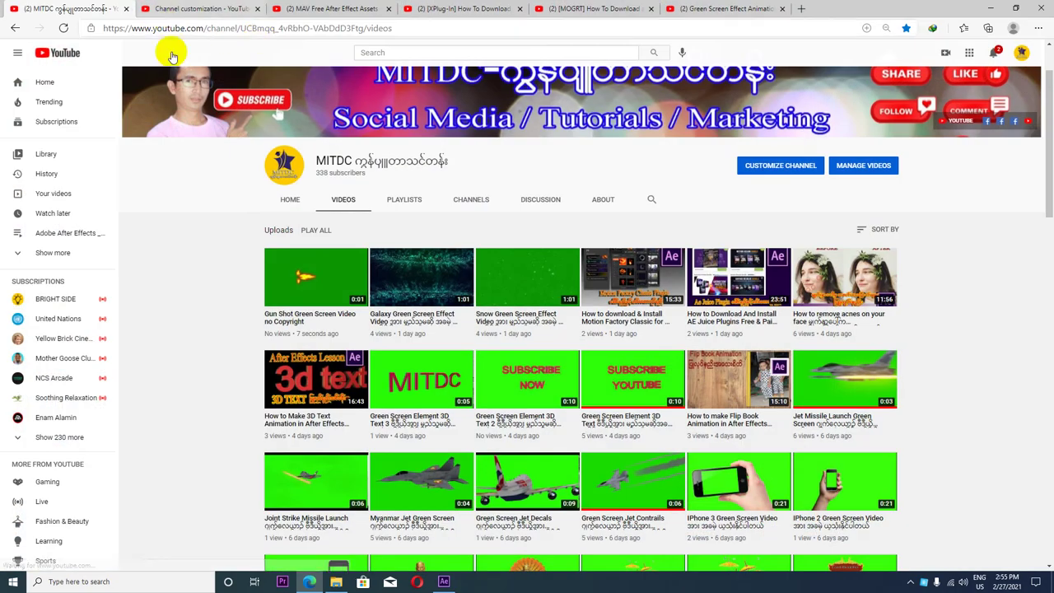
{"action": "scroll", "coordinate": [555, 267], "scroll_direction": "up", "scroll_amount": 2}
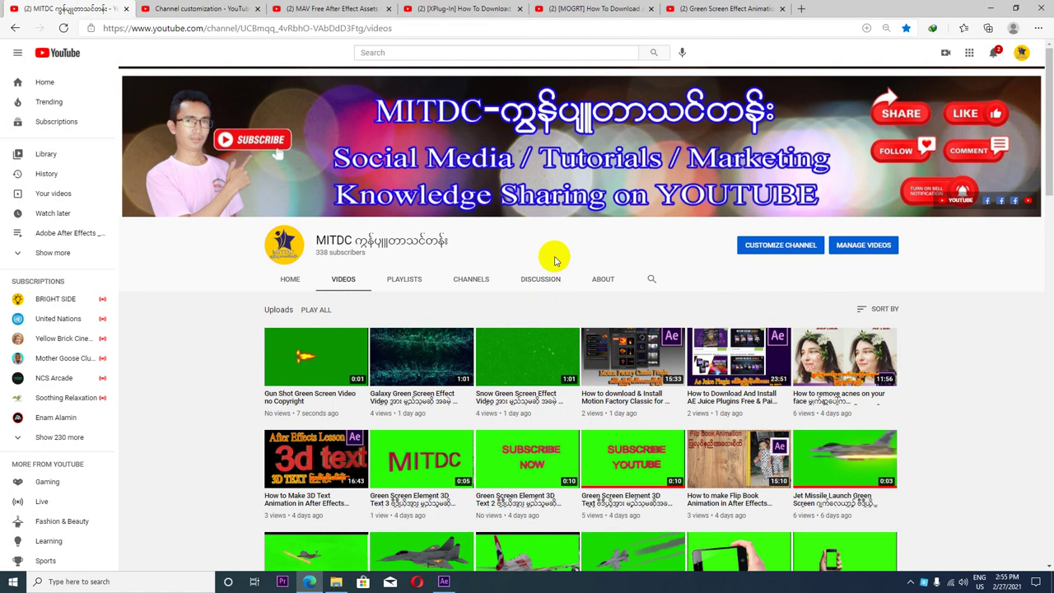